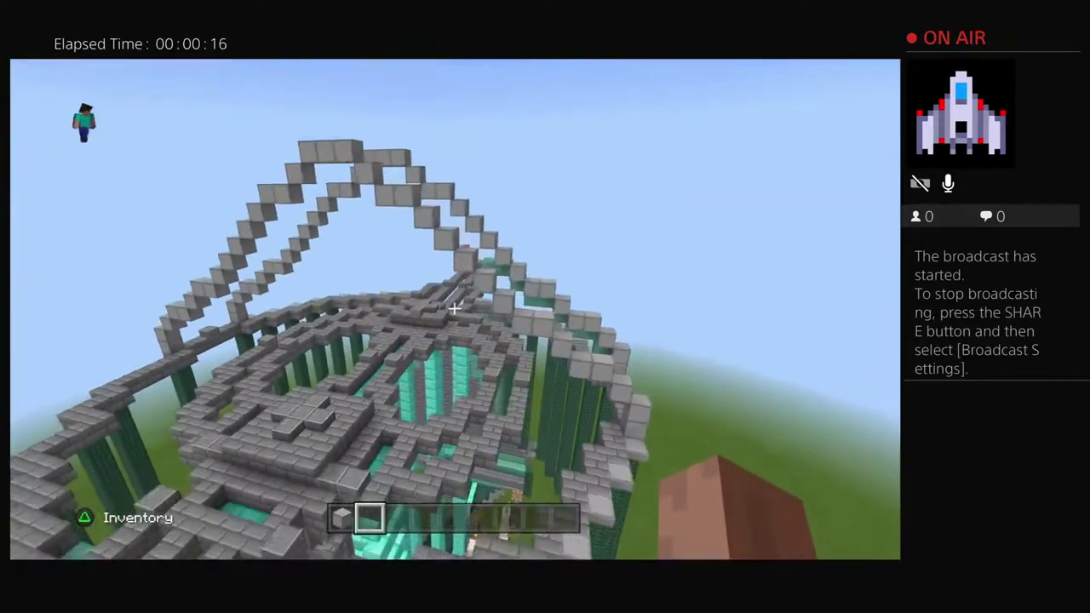
Search the creative inventory for 'Pris' and take Prismarine Bricks back into the world.
key("e")
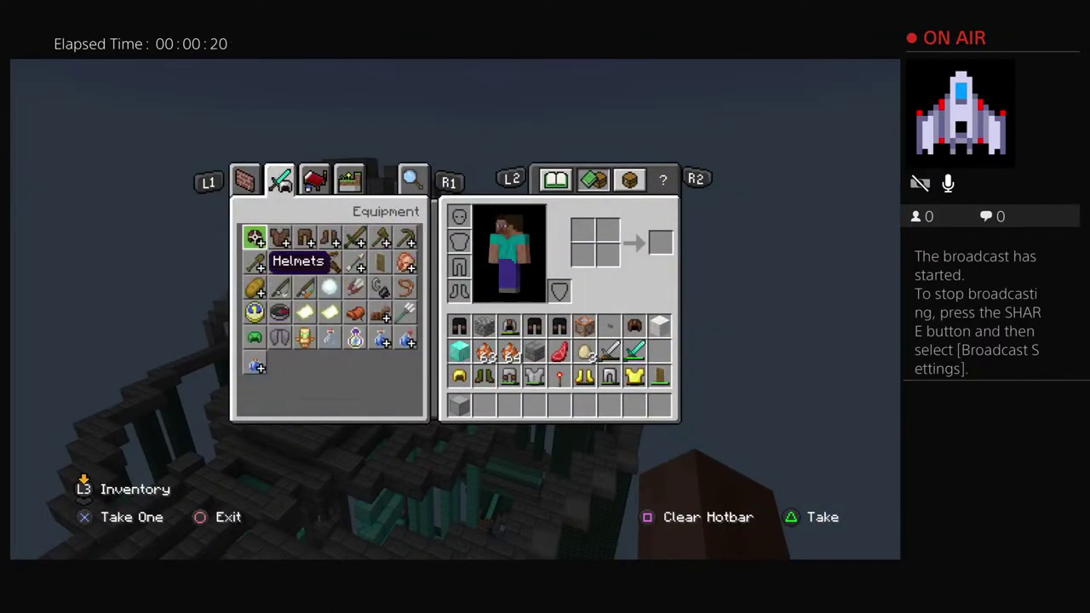
scroll(300, 303, "down", 1)
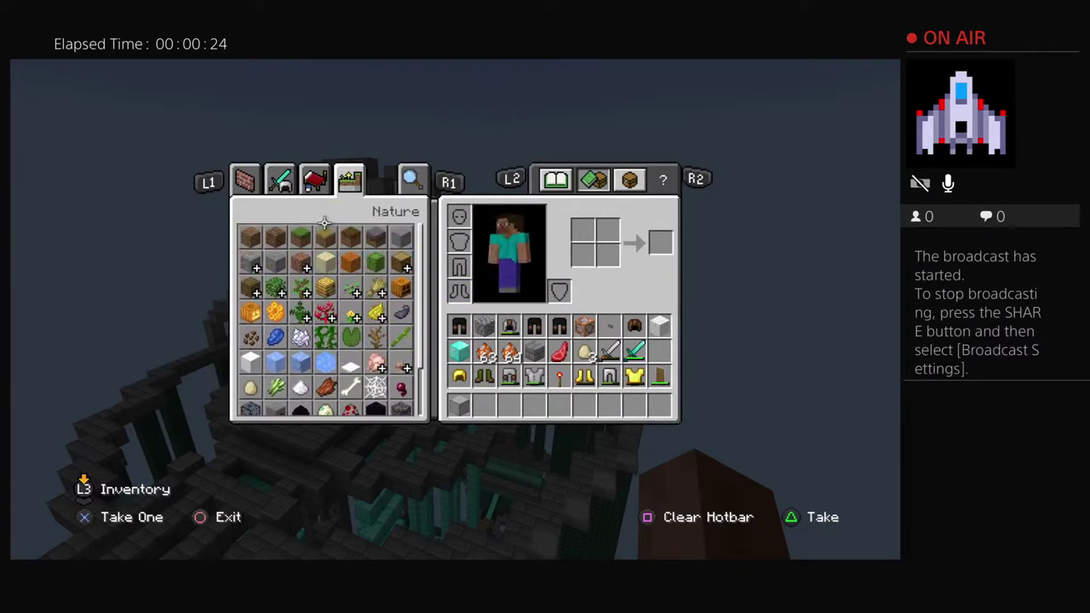
key("Page_Up")
key("Page_Up")
key("Page_Up")
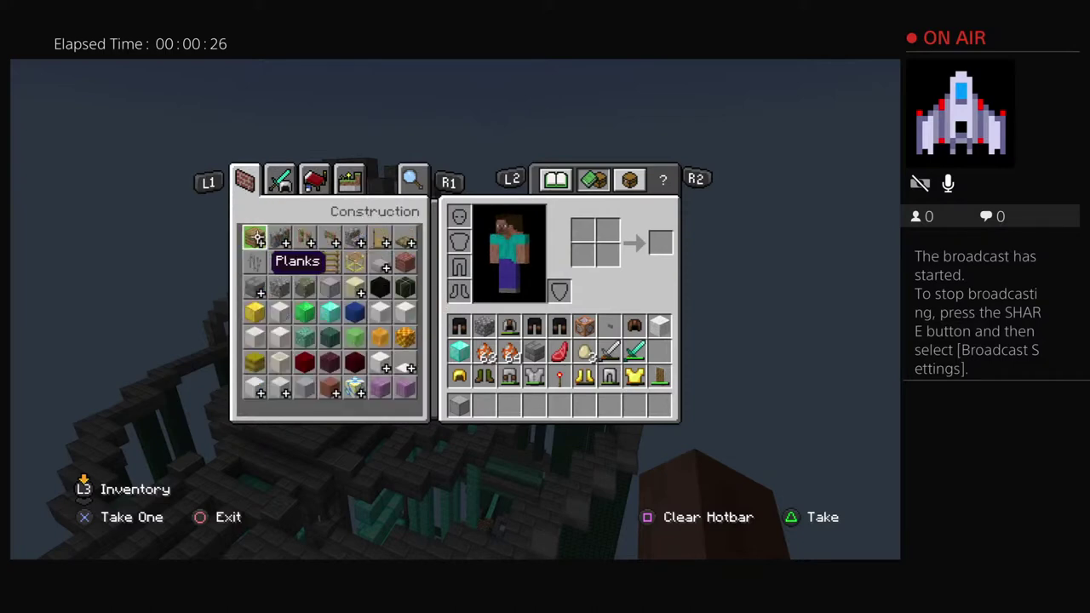
left_click(354, 287)
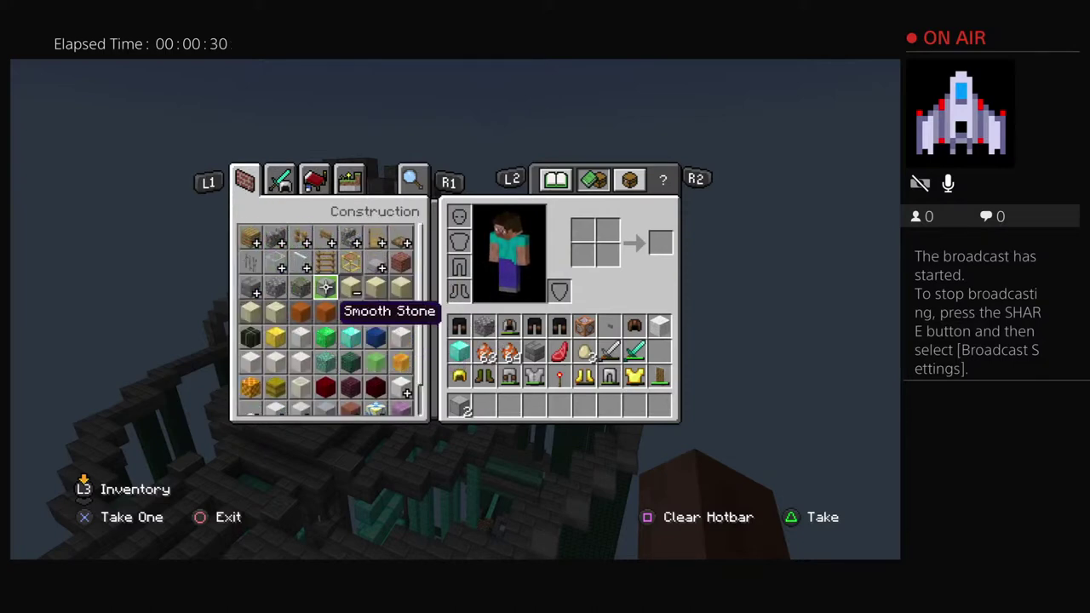
key("Page_Down")
key("Page_Down")
key("Page_Down")
key("Page_Down")
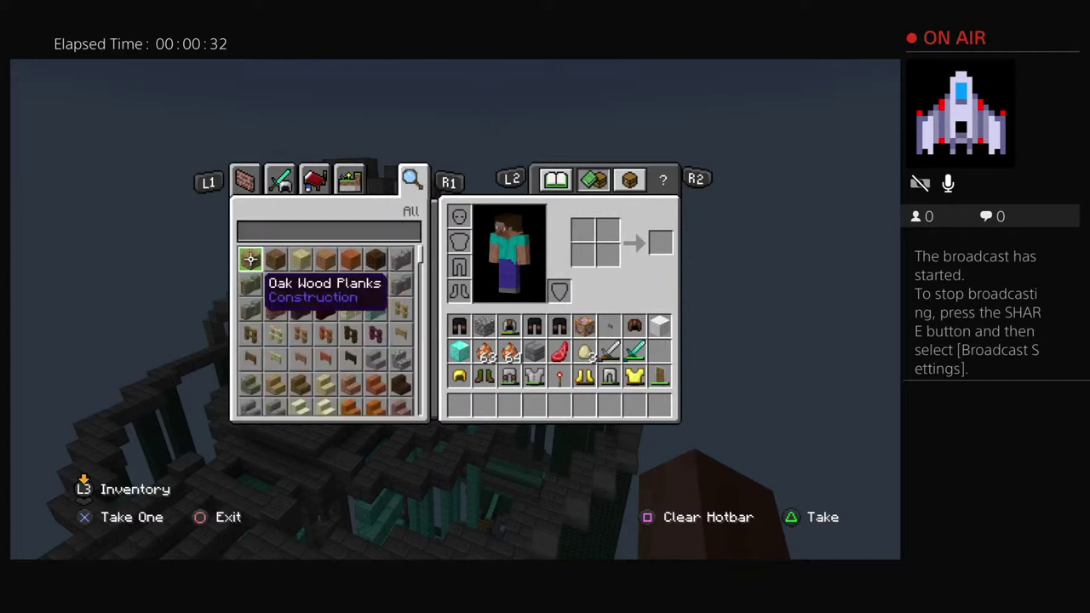
key("Return")
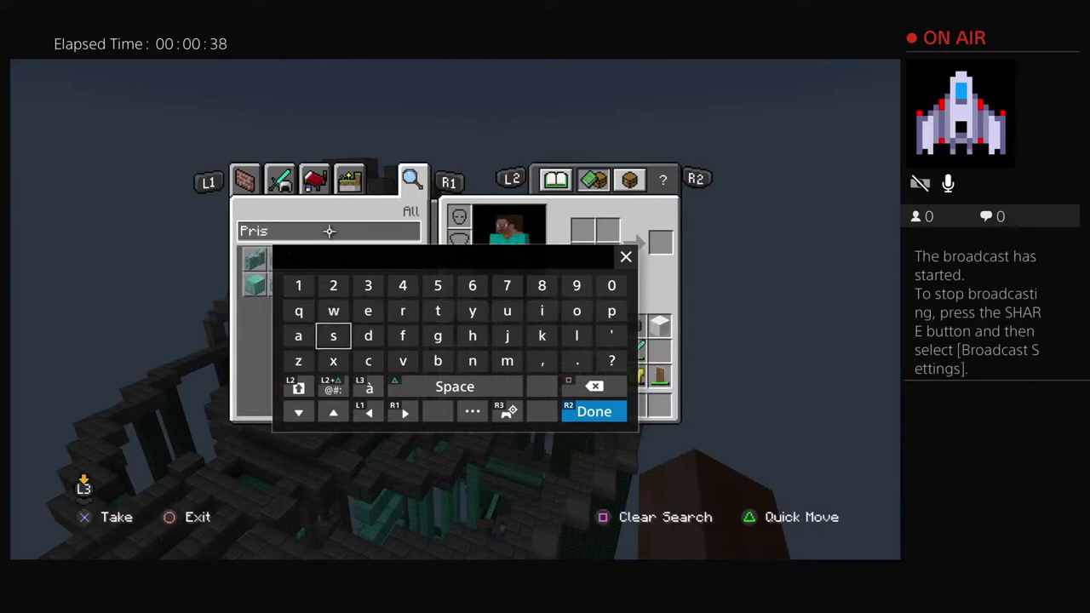
key("Return")
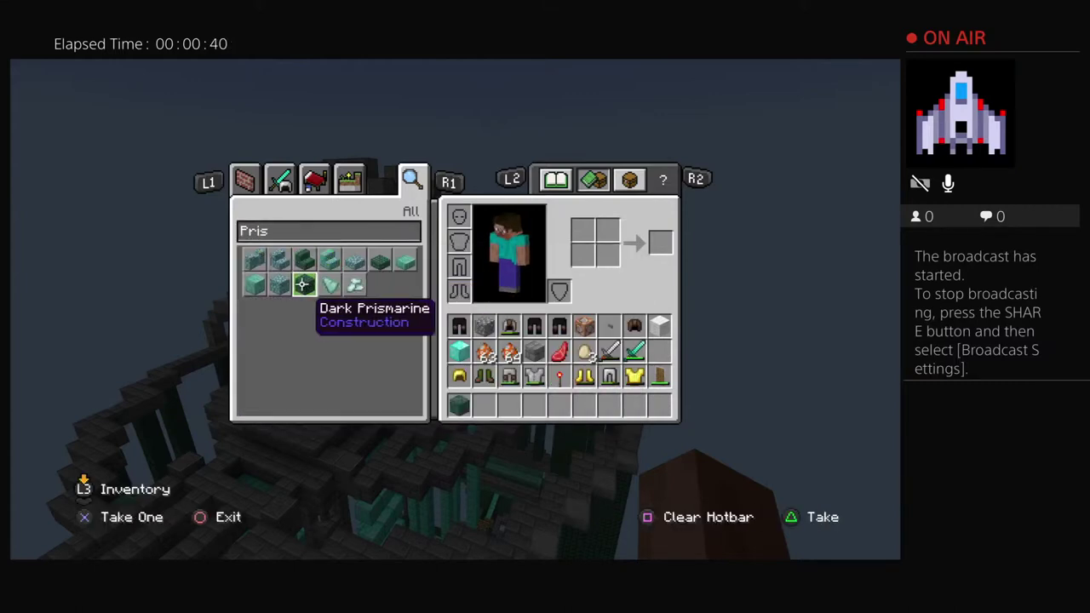
key("Escape")
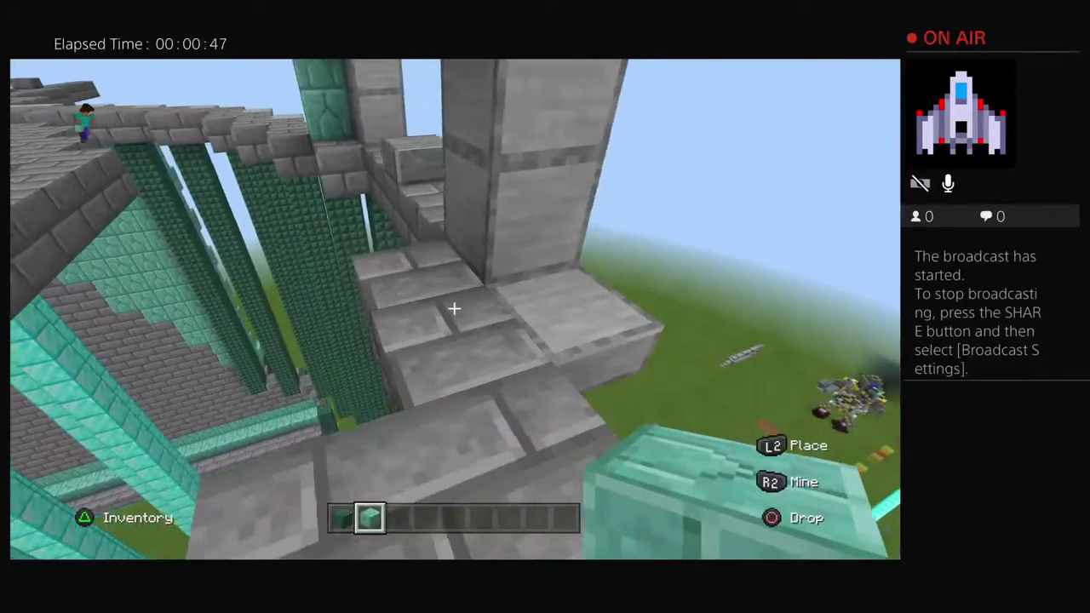
Rework the arch gap by breaking prismarine blocks and stacking a new one on top.
right_click(454, 308)
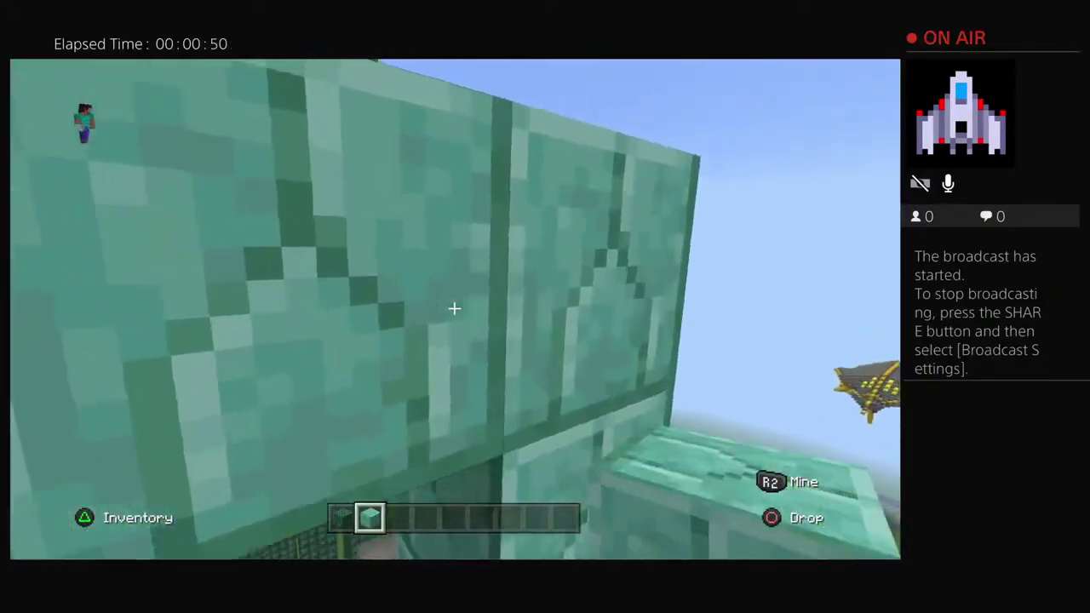
left_click(454, 309)
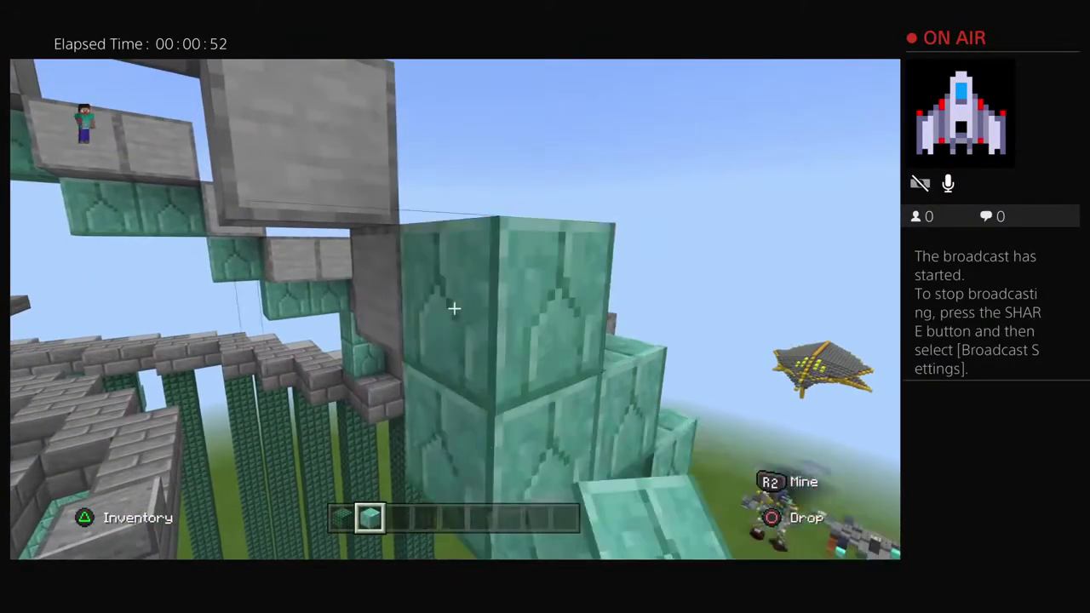
left_click(454, 308)
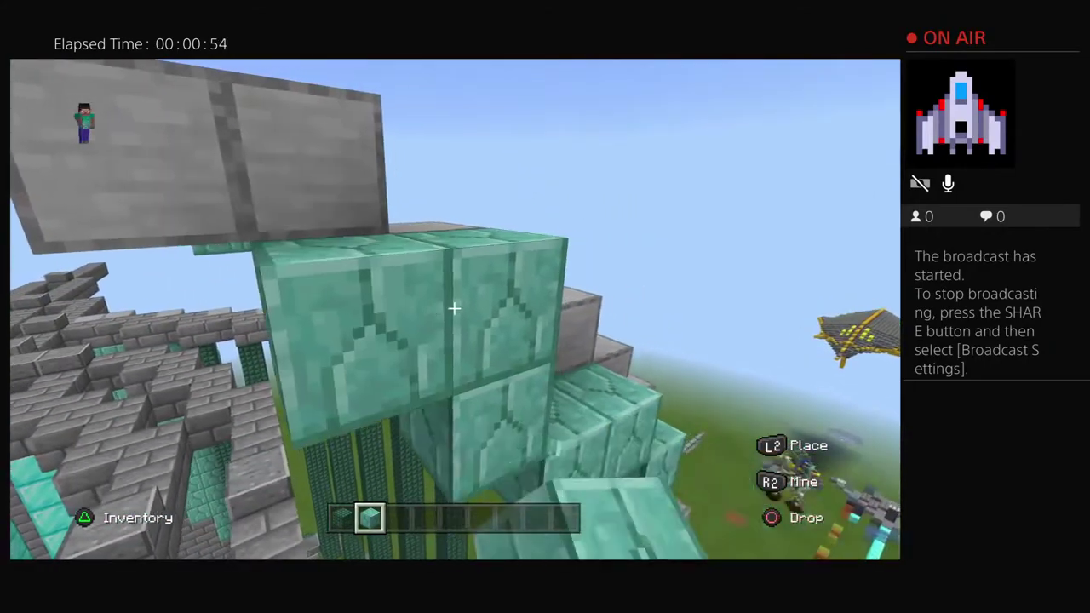
left_click(453, 308)
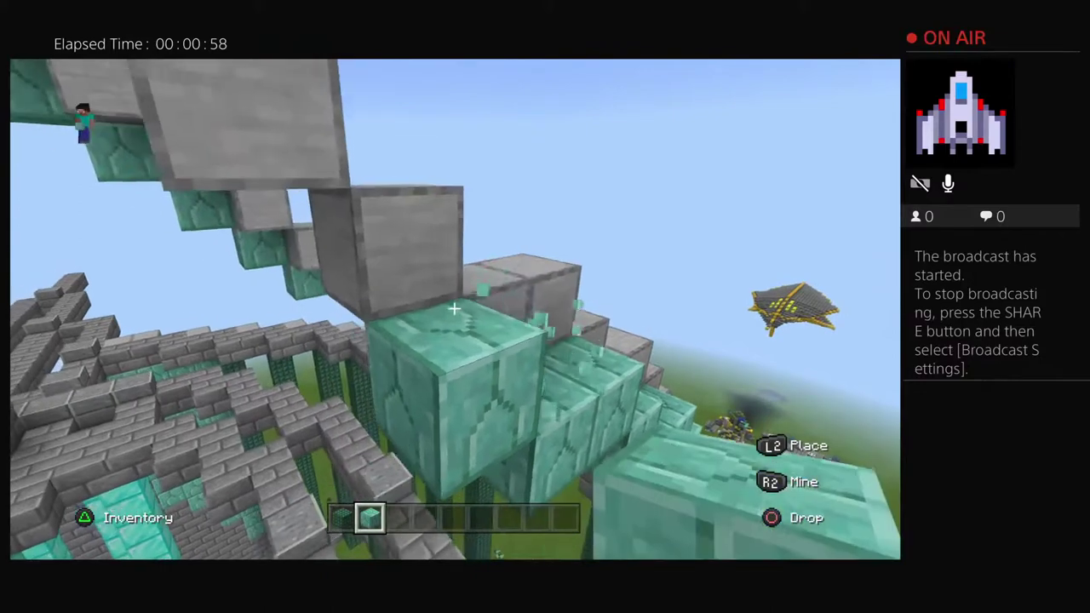
right_click(454, 308)
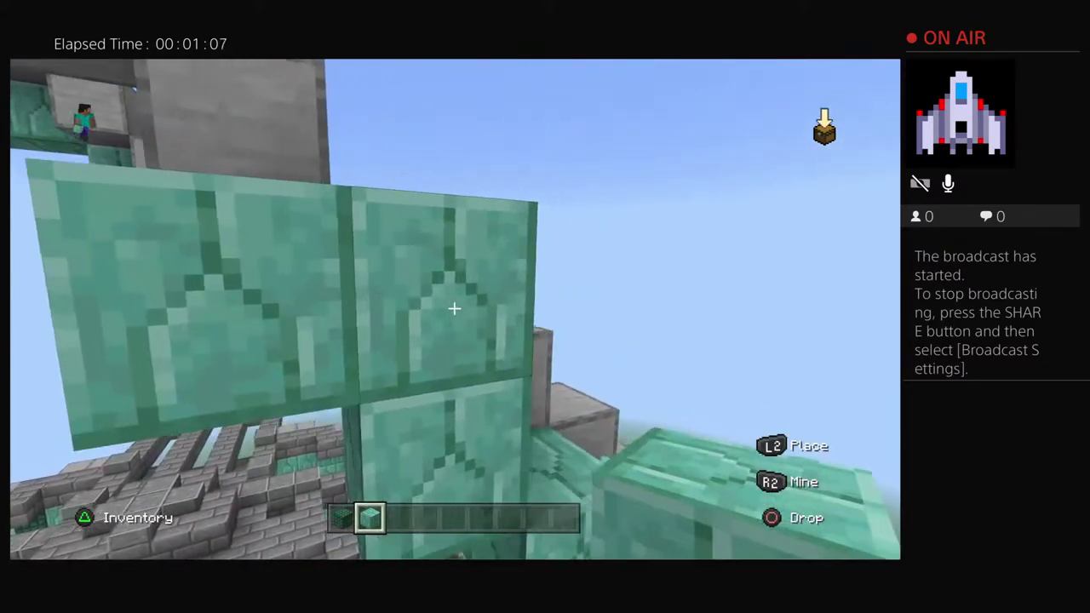
Mine the blocks beside the prismarine column and the stone blocks along the arch.
left_click(454, 308)
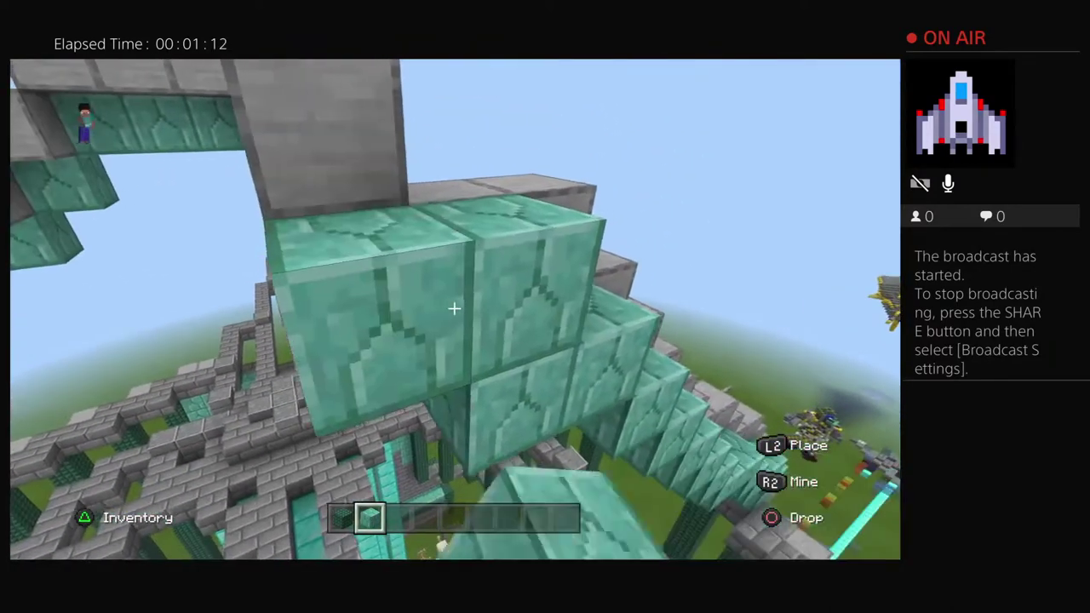
left_click(454, 308)
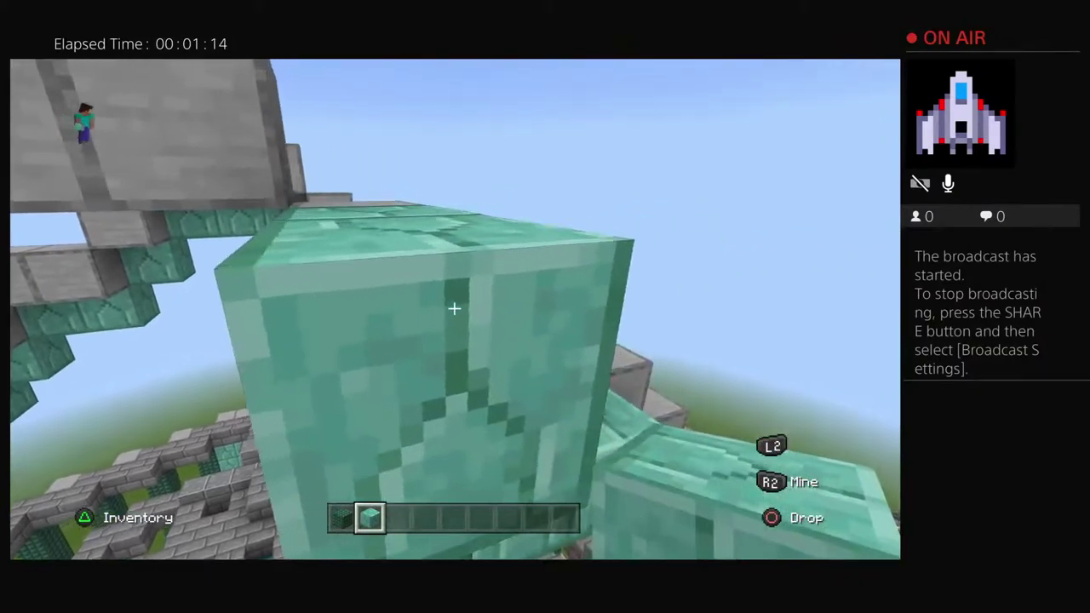
left_click(454, 308)
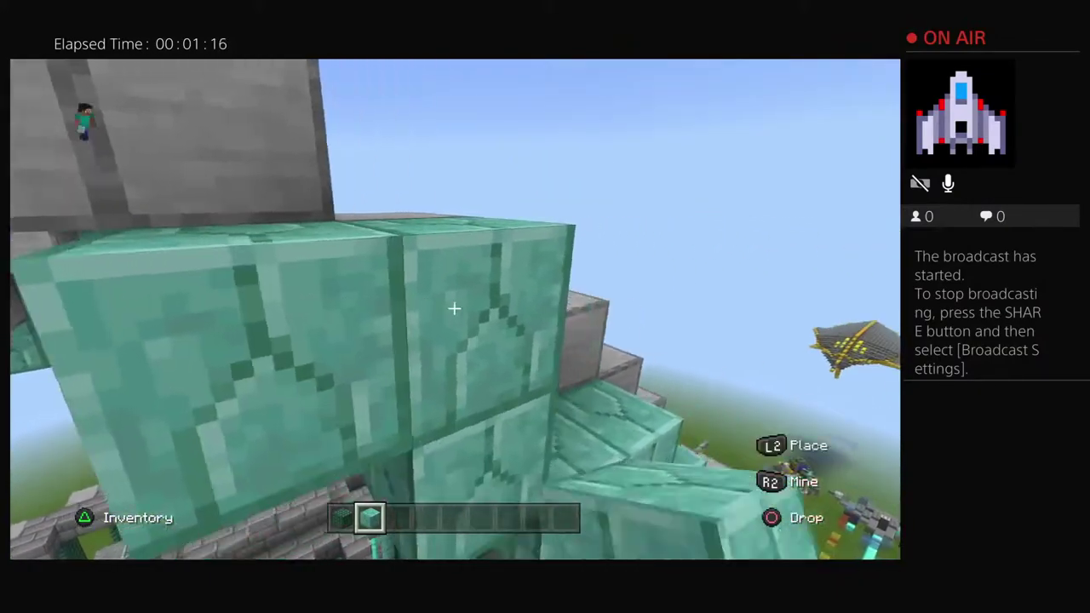
left_click(454, 308)
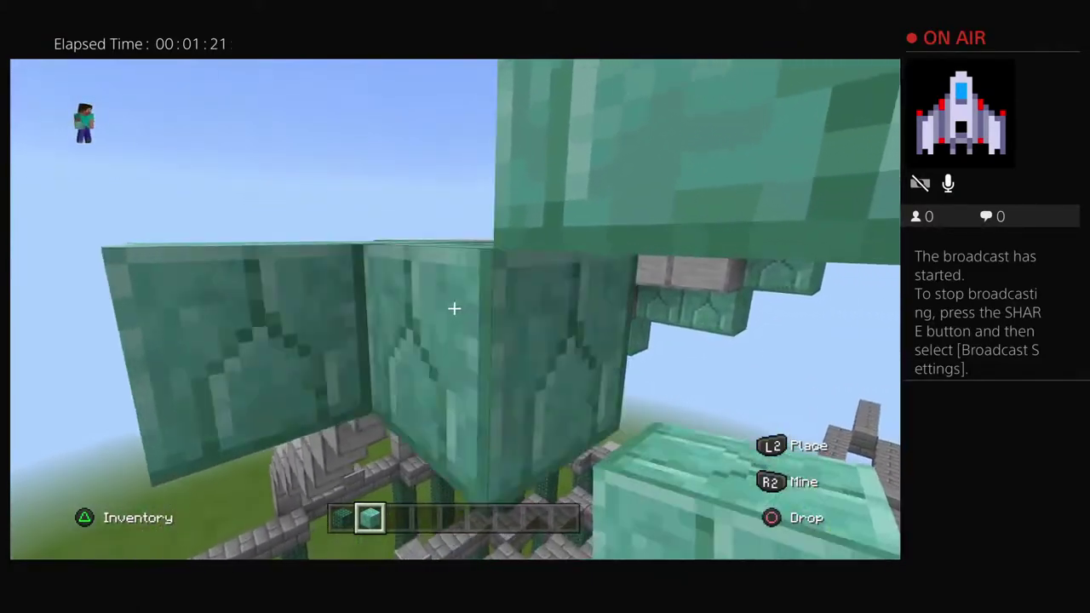
left_click(454, 308)
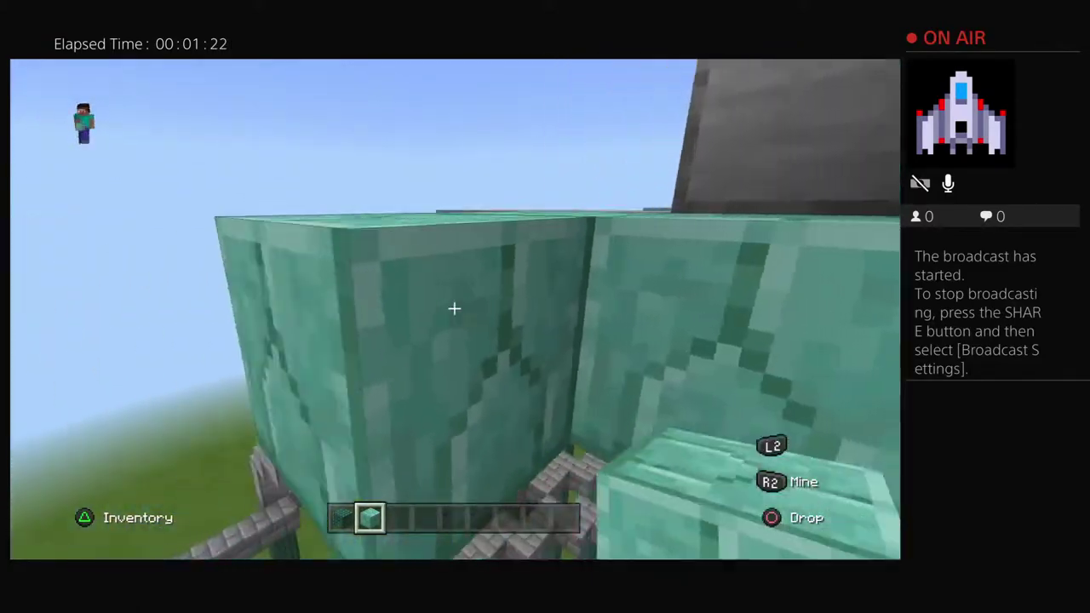
left_click(454, 309)
left_click(454, 308)
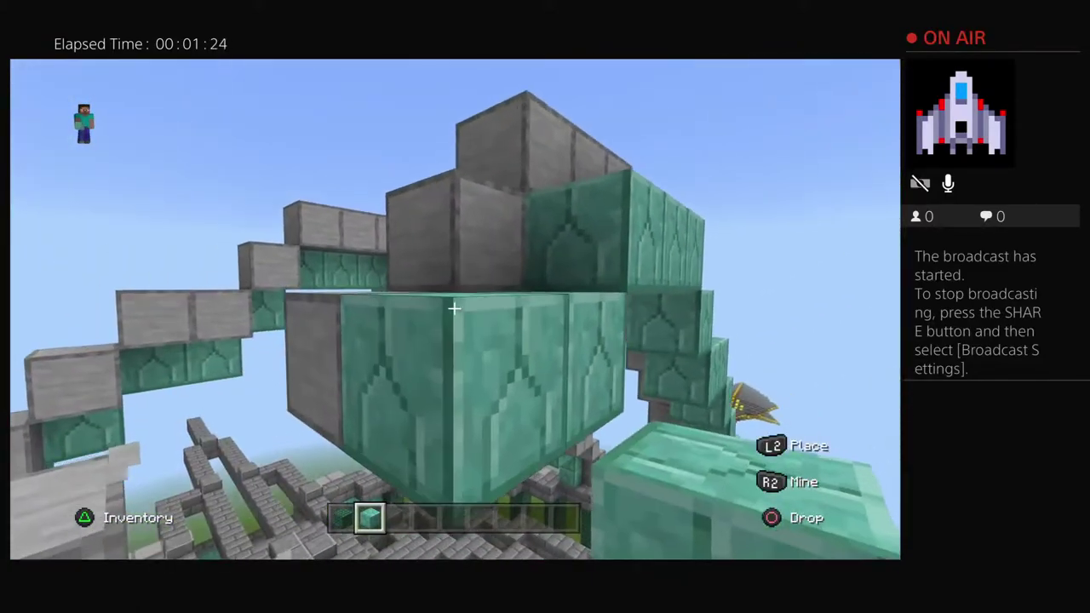
Put Smooth Stone onto the hotbar from the creative inventory.
key("e")
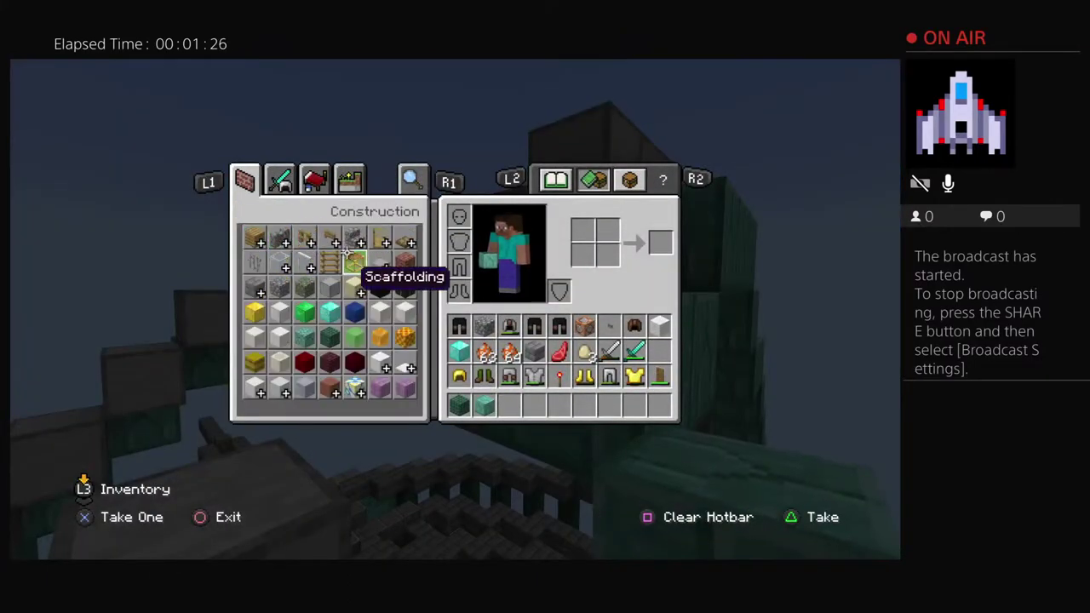
left_click(330, 286)
key("e")
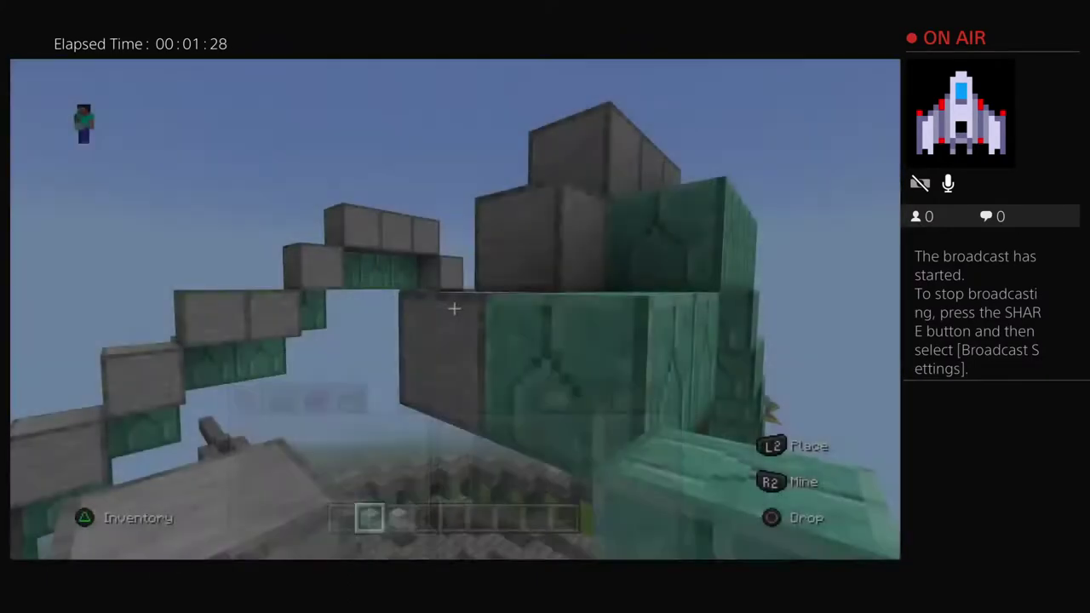
scroll(454, 308, "up", 1)
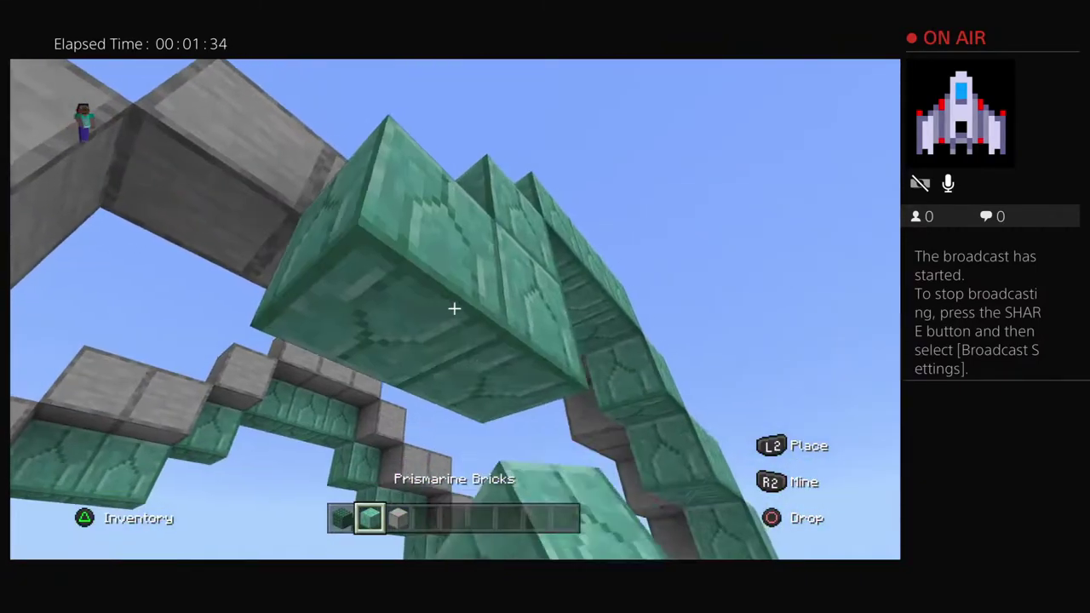
Break the prismarine blocks along the arch, placing one replacement block.
left_click(453, 308)
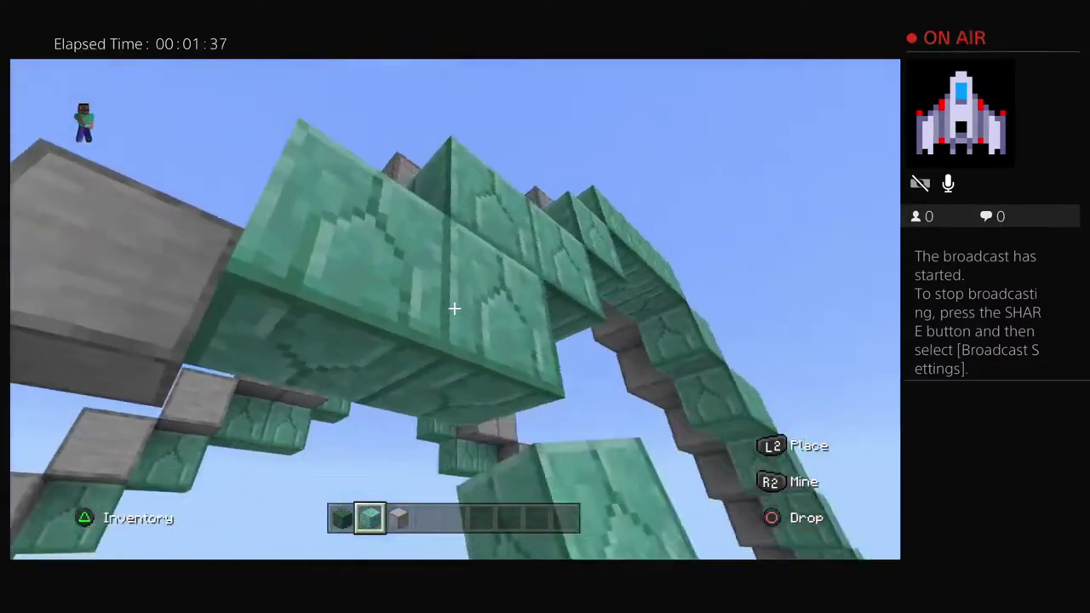
left_click(454, 309)
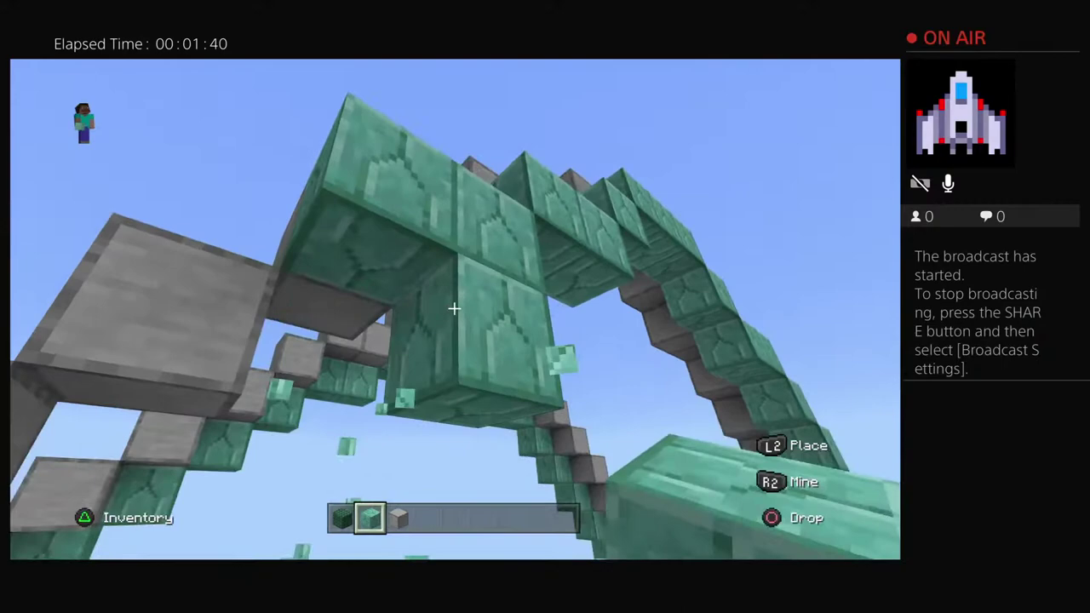
right_click(453, 308)
left_click(454, 308)
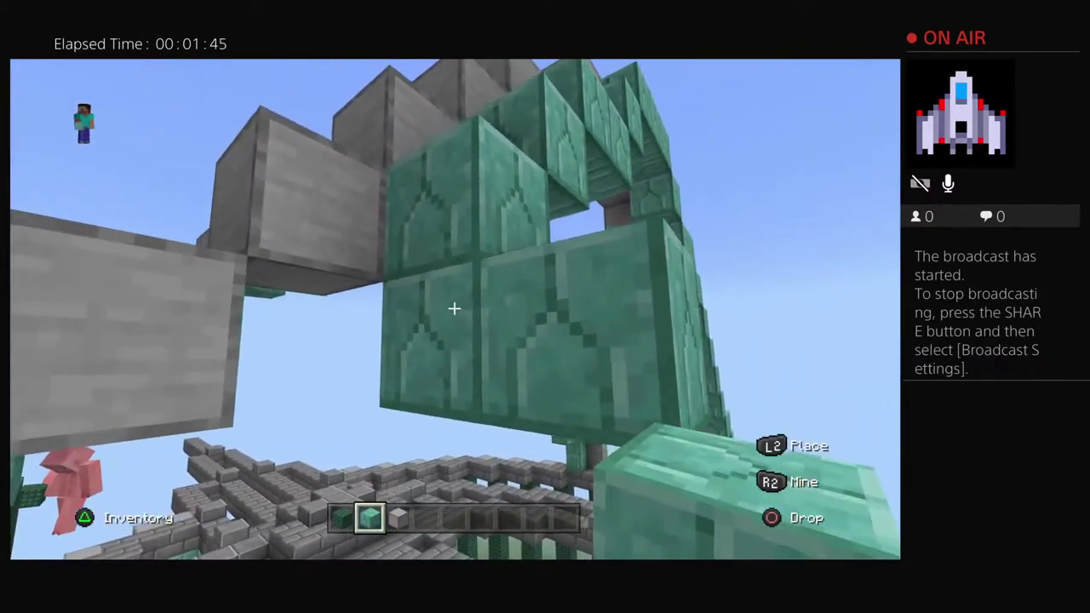
left_click(454, 309)
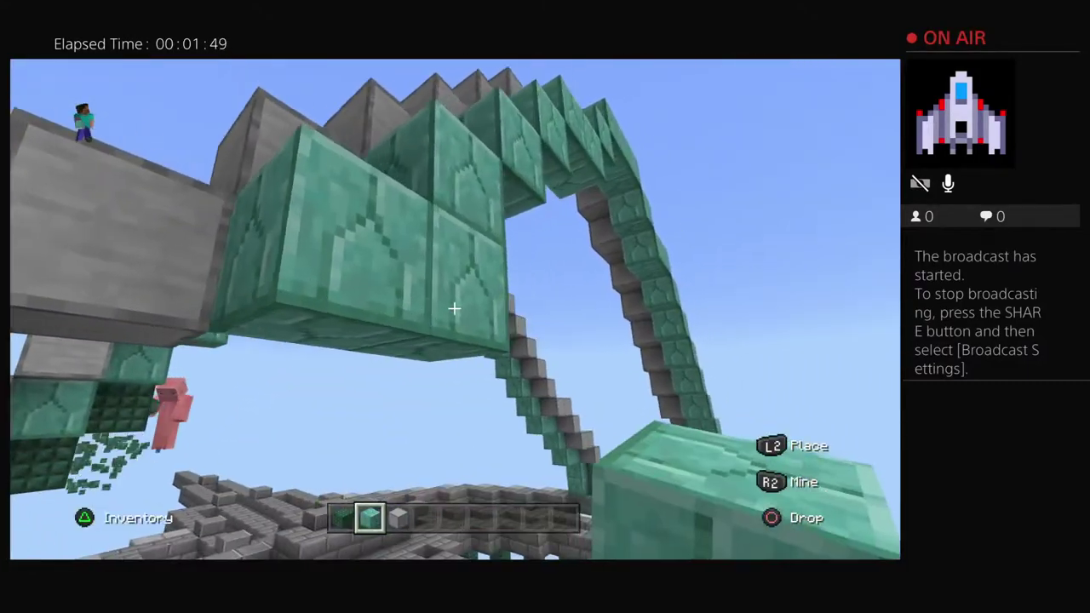
left_click(454, 308)
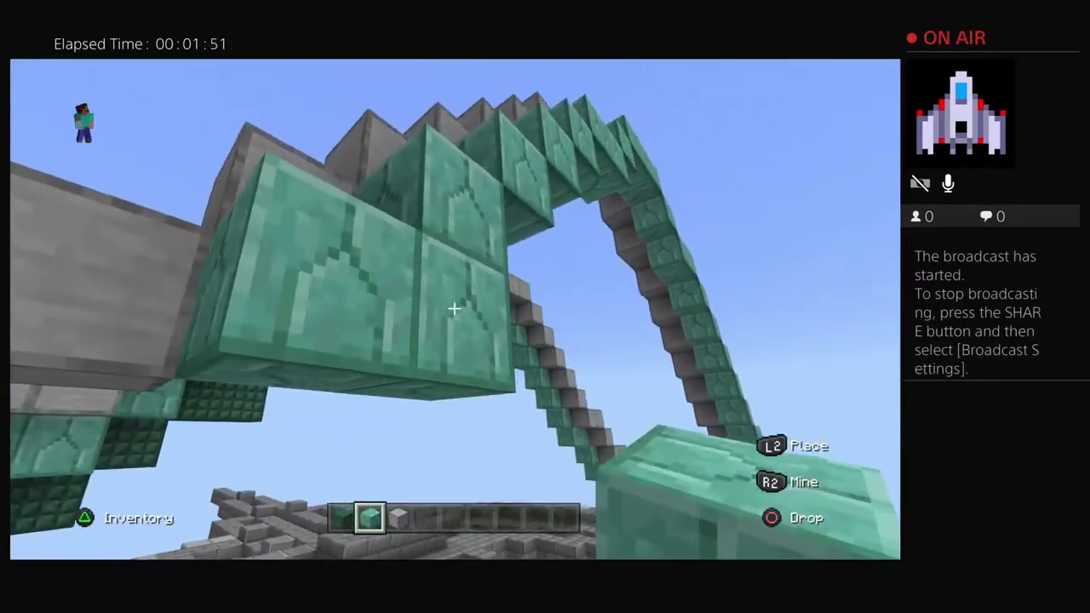
left_click(454, 308)
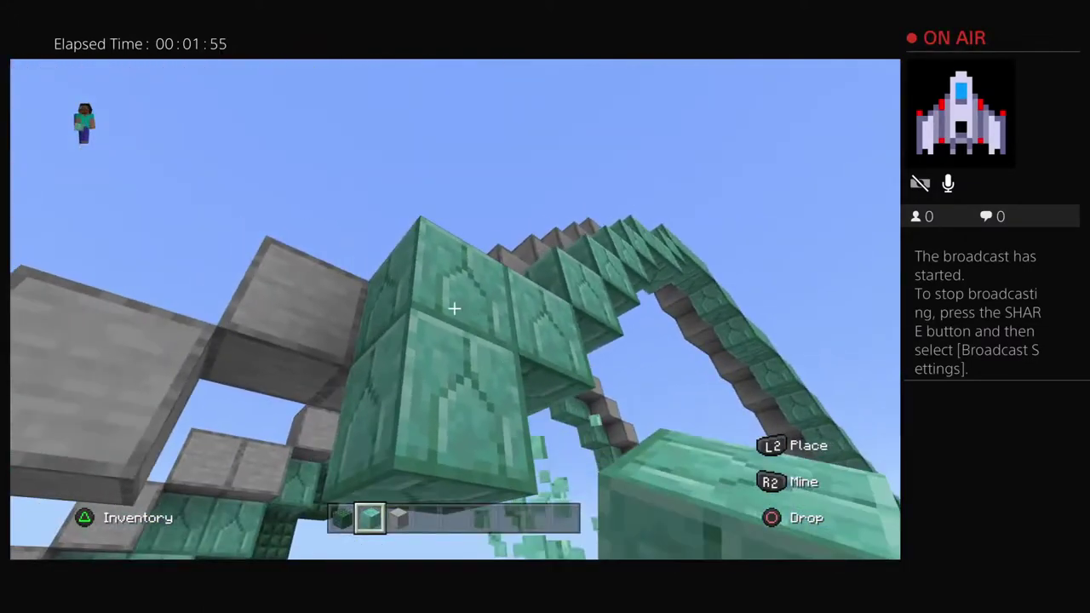
left_click(454, 308)
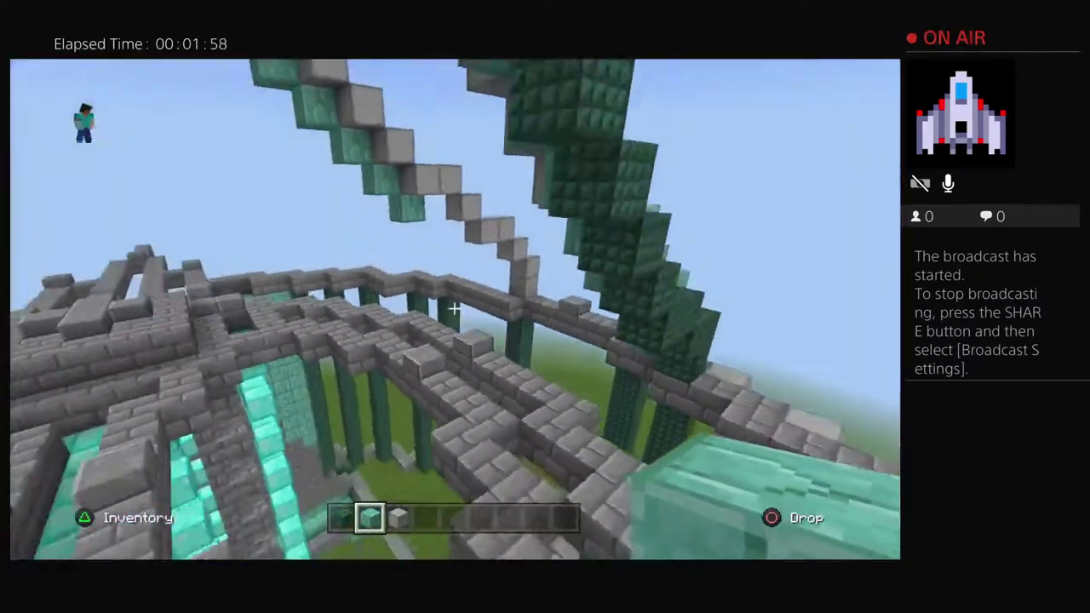
left_click(453, 308)
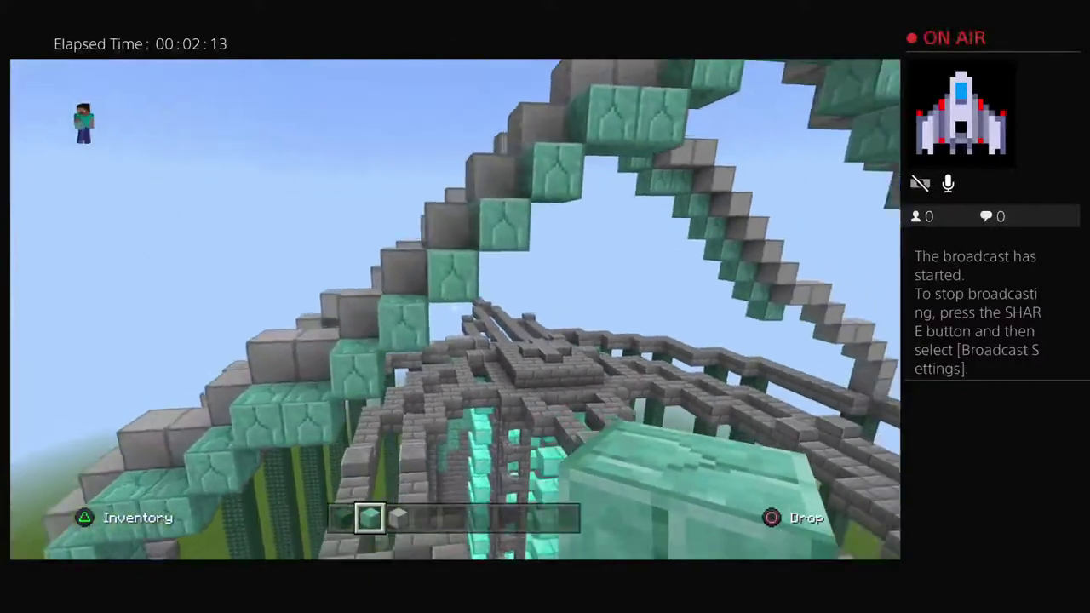
Build a column of Dark Prismarine, then break one prismarine block from the arch.
key("1")
right_click(454, 309)
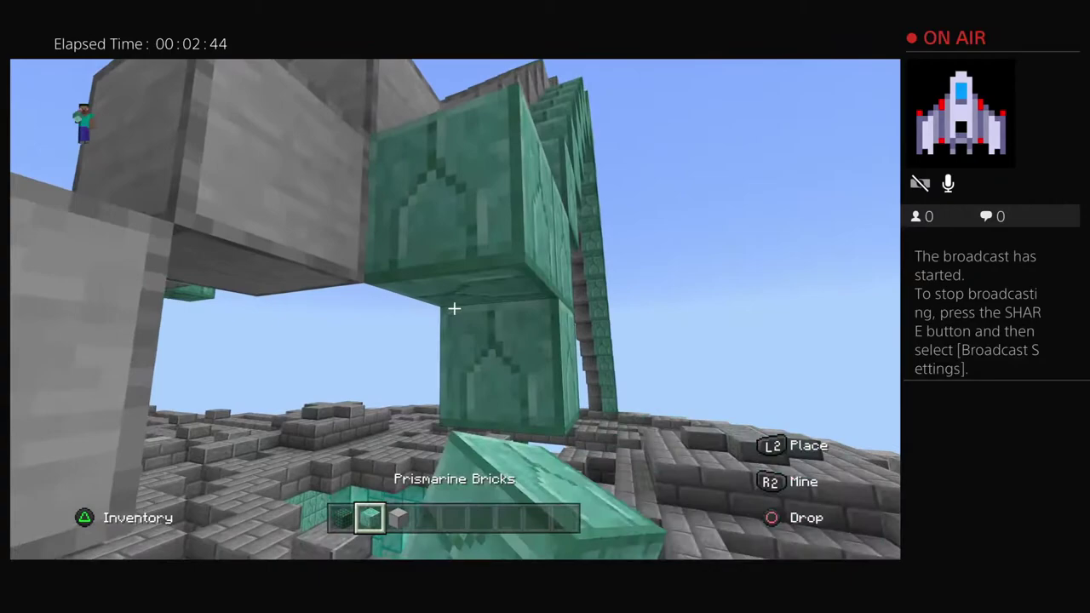
left_click(454, 308)
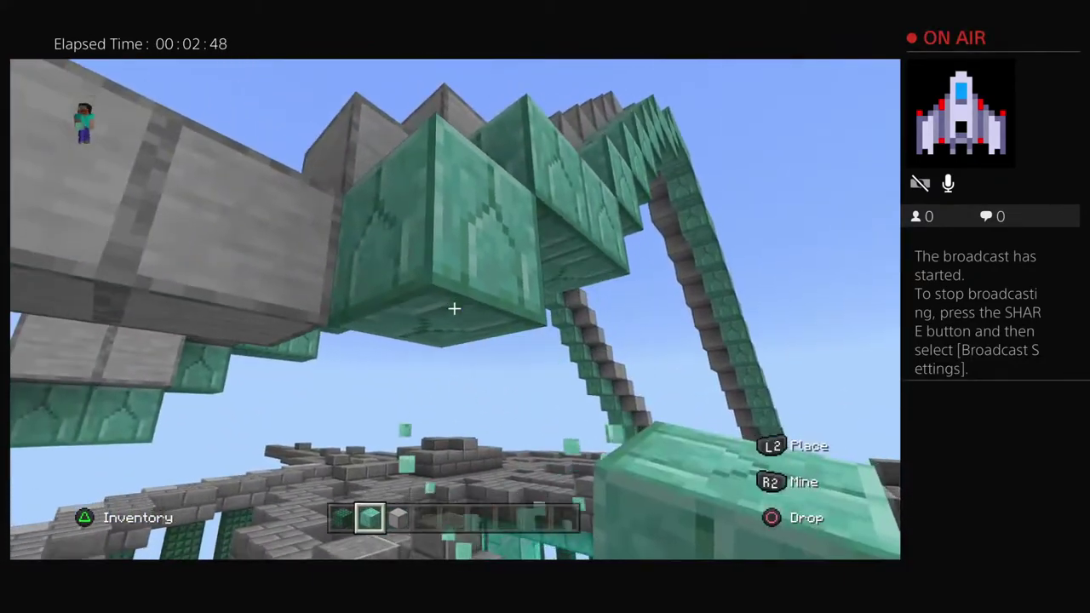
scroll(454, 309, "down", 1)
scroll(454, 308, "up", 1)
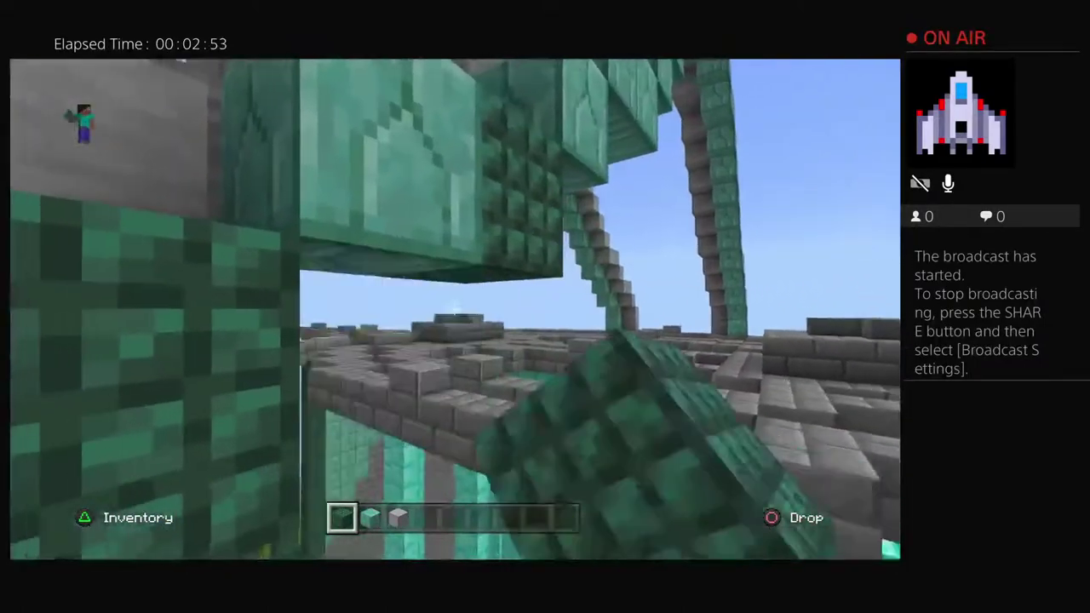
Mine old prismarine blocks from the arch and add smooth stone along it.
left_click(454, 308)
scroll(454, 308, "down", 1)
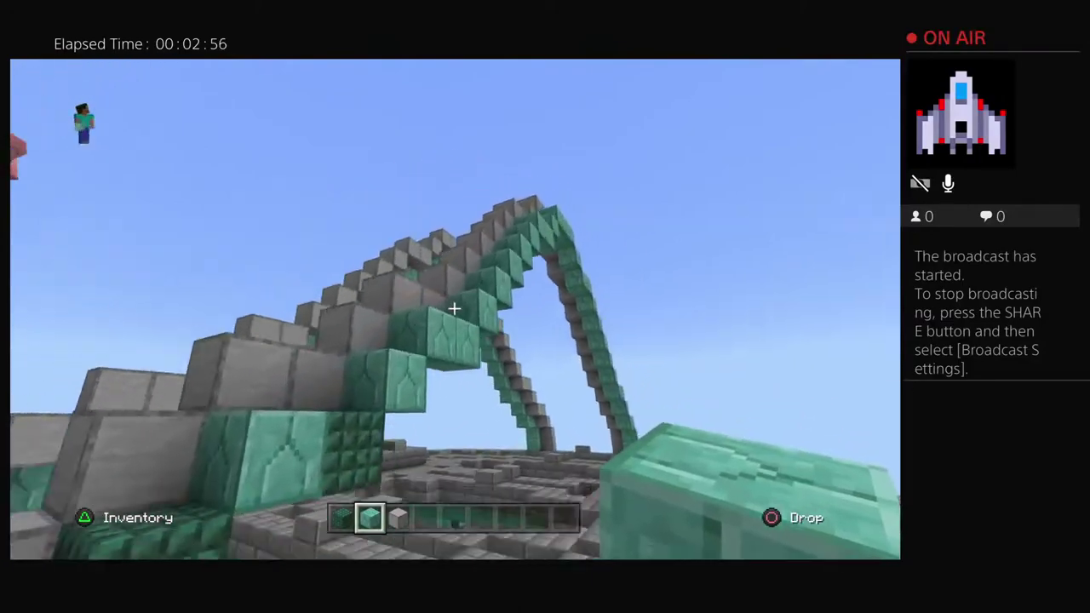
scroll(453, 308, "up", 1)
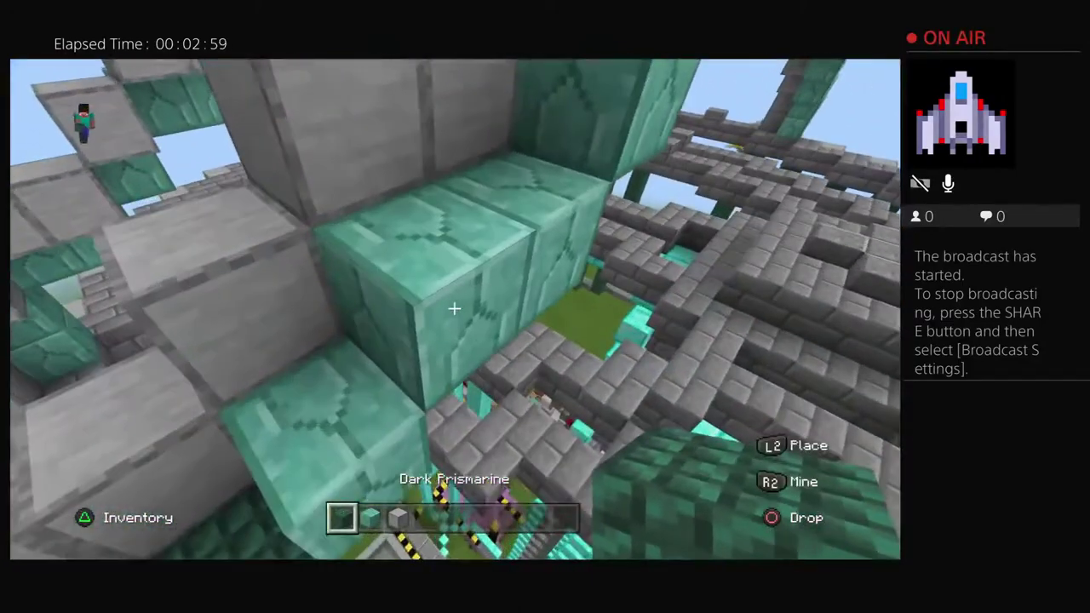
left_click(454, 309)
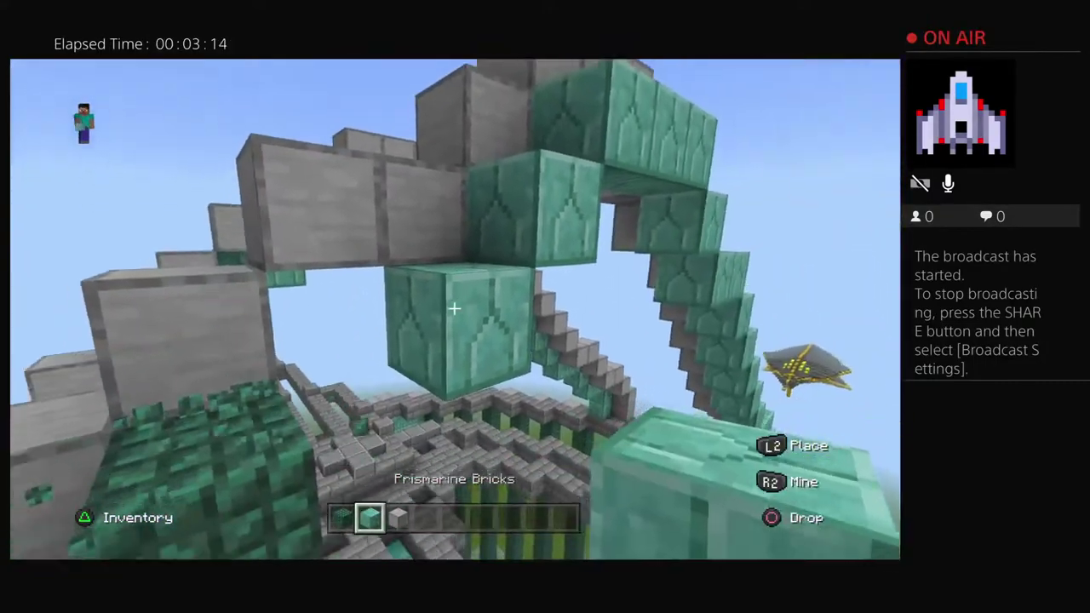
key("1")
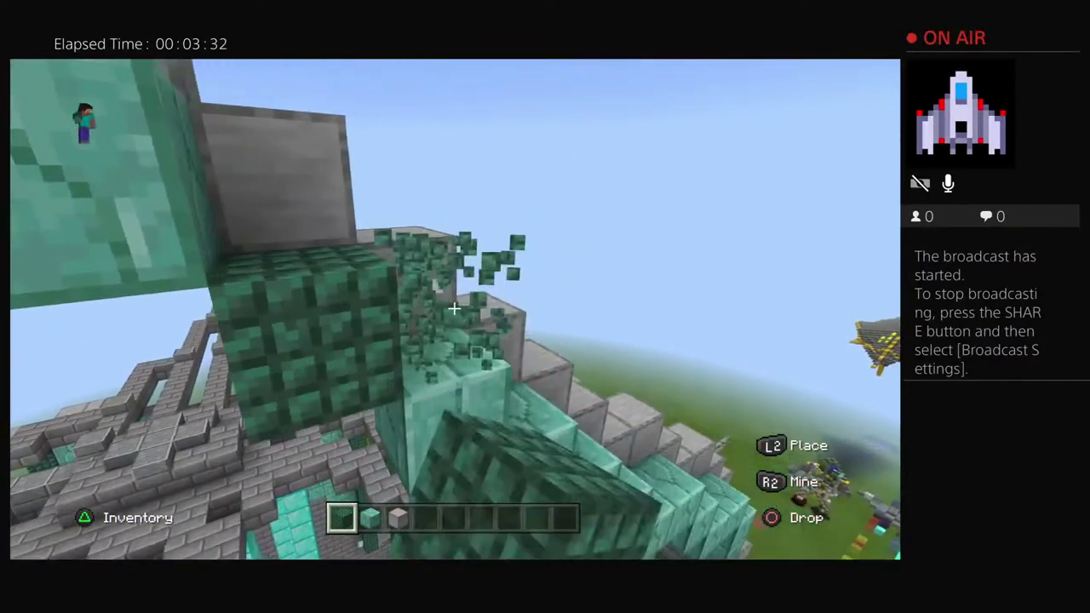
scroll(454, 308, "down", 1)
scroll(454, 308, "down", 1)
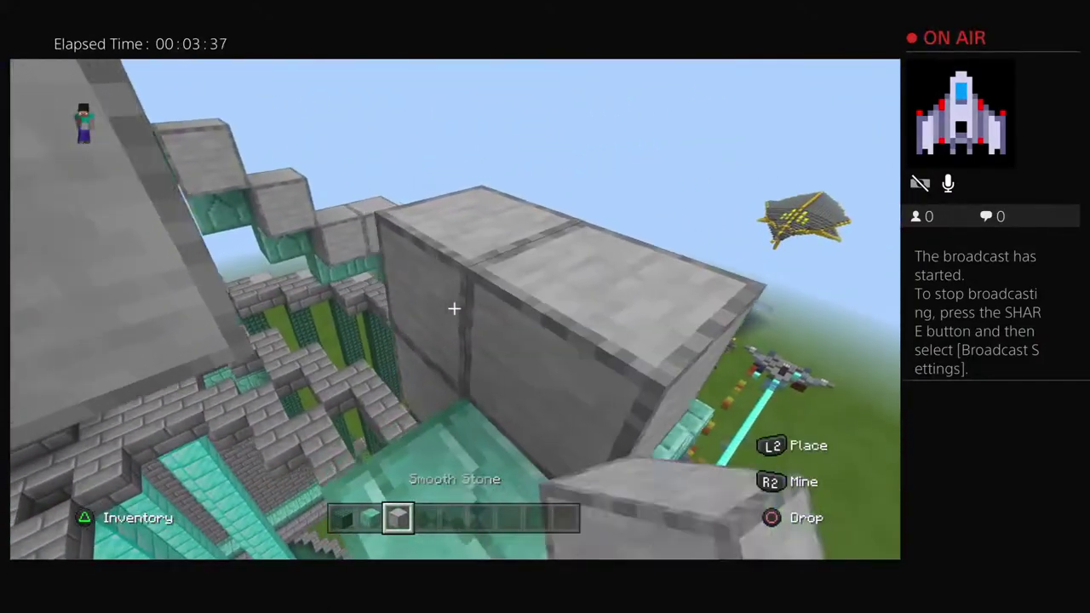
right_click(454, 308)
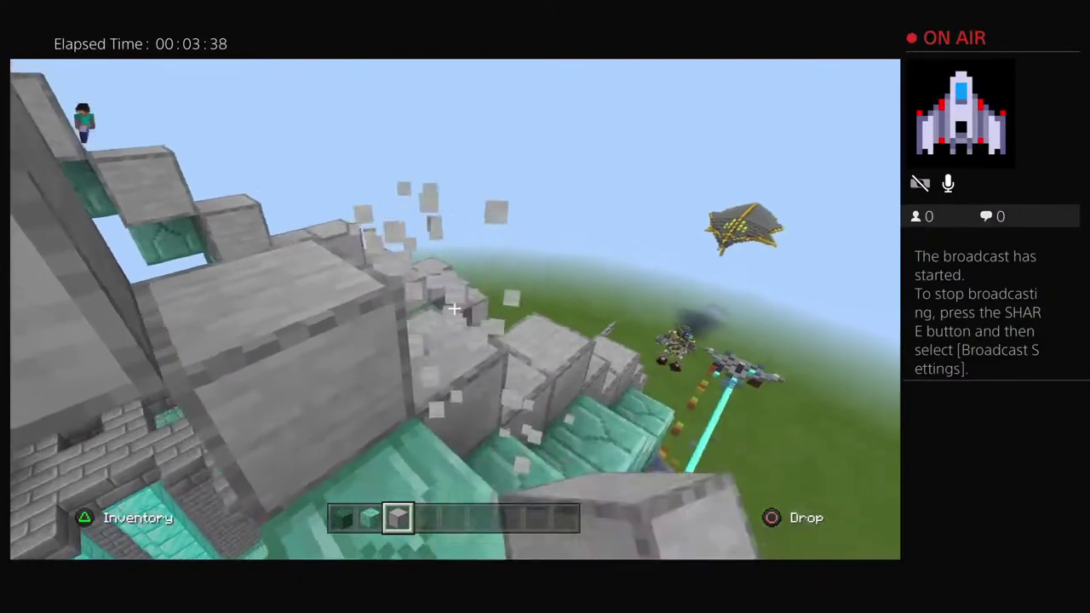
scroll(453, 309, "up", 1)
scroll(454, 309, "up", 1)
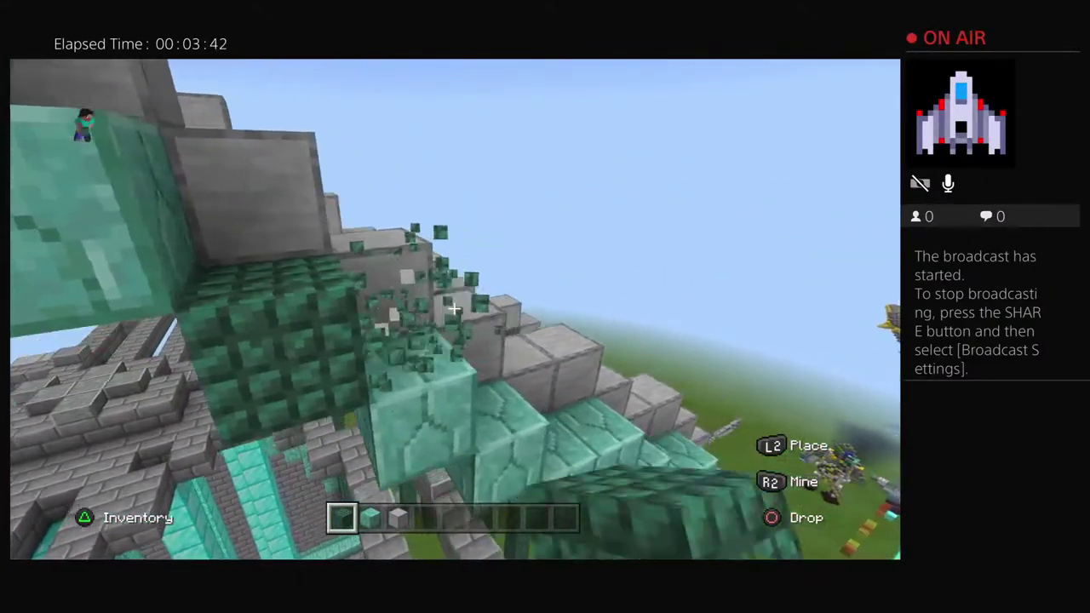
scroll(454, 308, "down", 1)
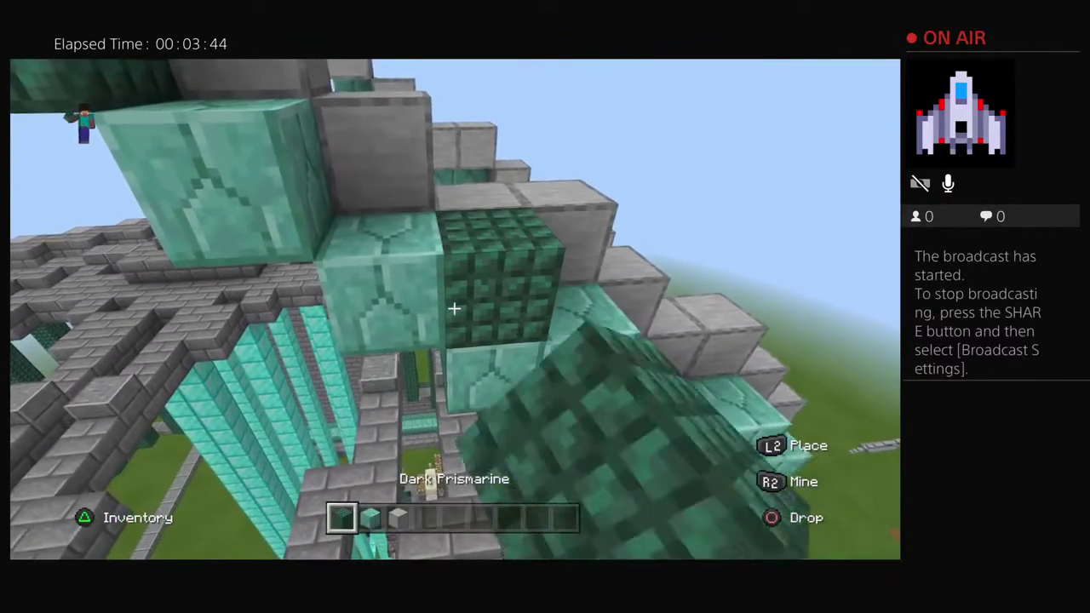
left_click(454, 309)
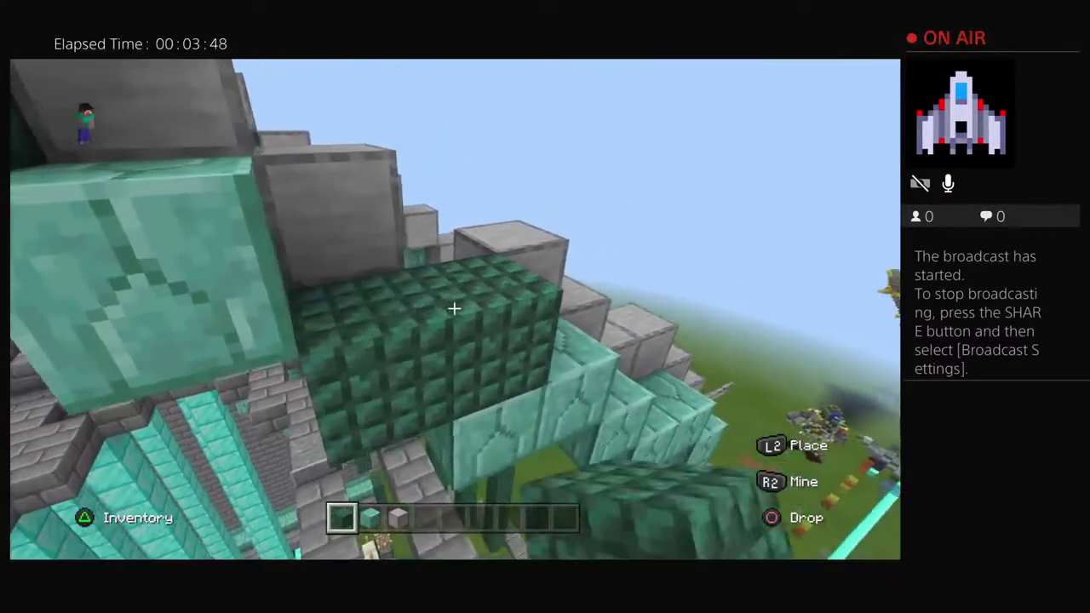
scroll(454, 308, "down", 1)
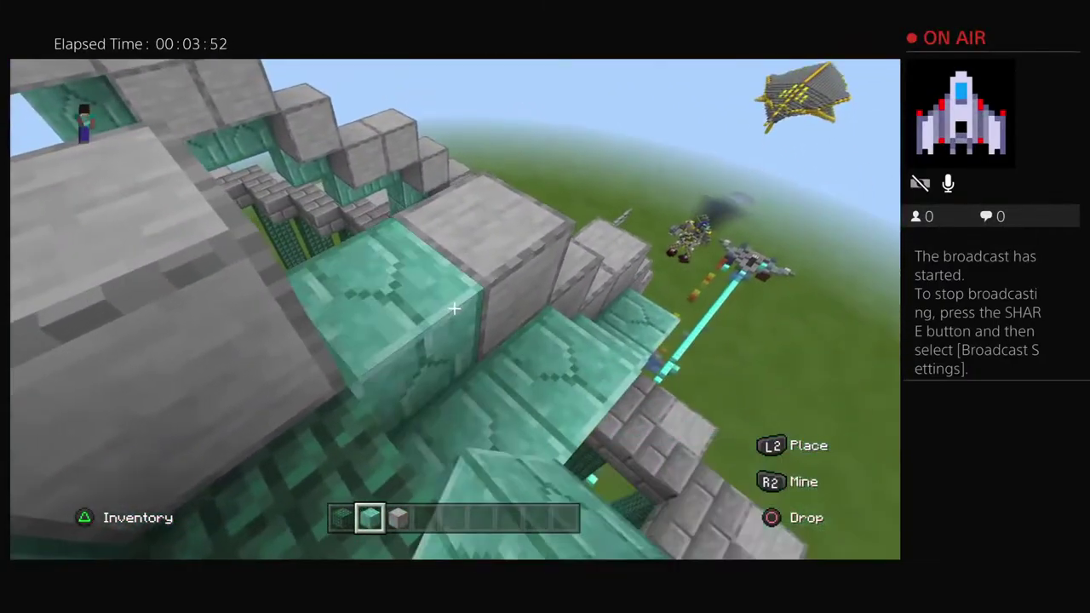
left_click(454, 308)
scroll(454, 308, "down", 1)
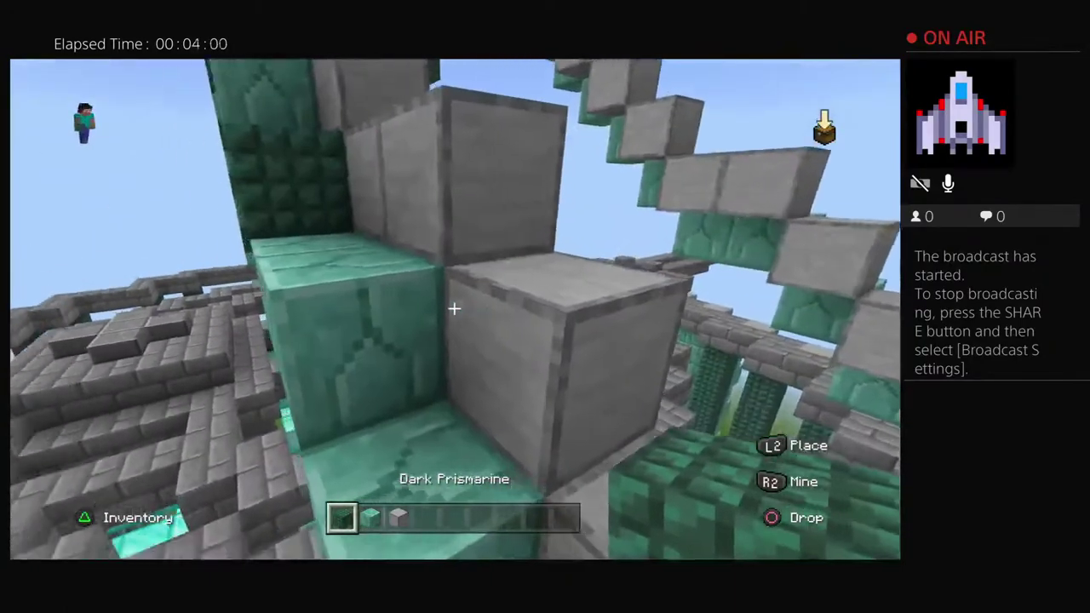
left_click(454, 308)
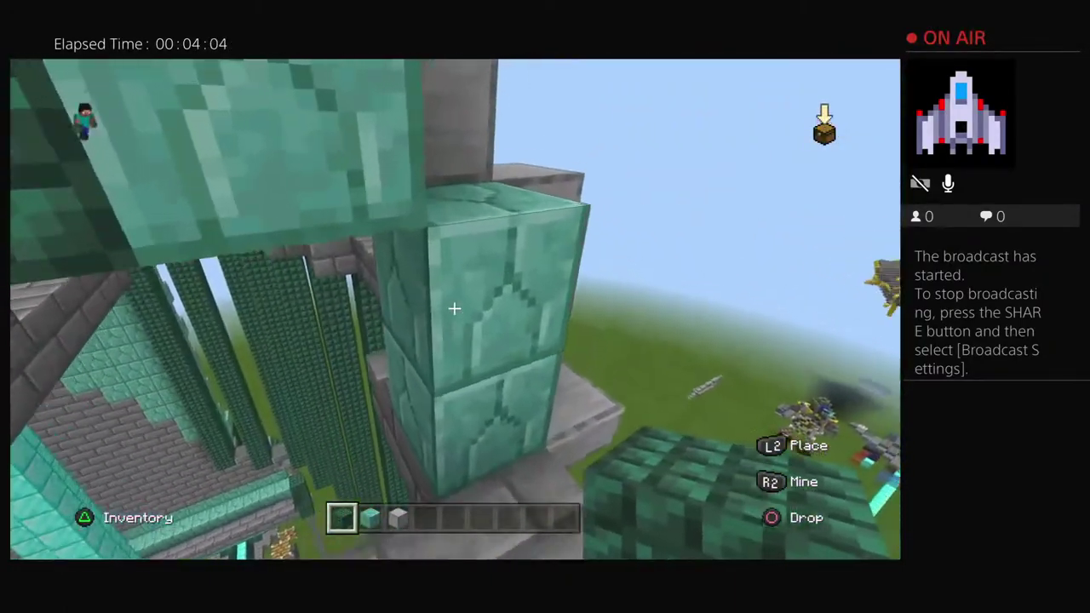
left_click(454, 309)
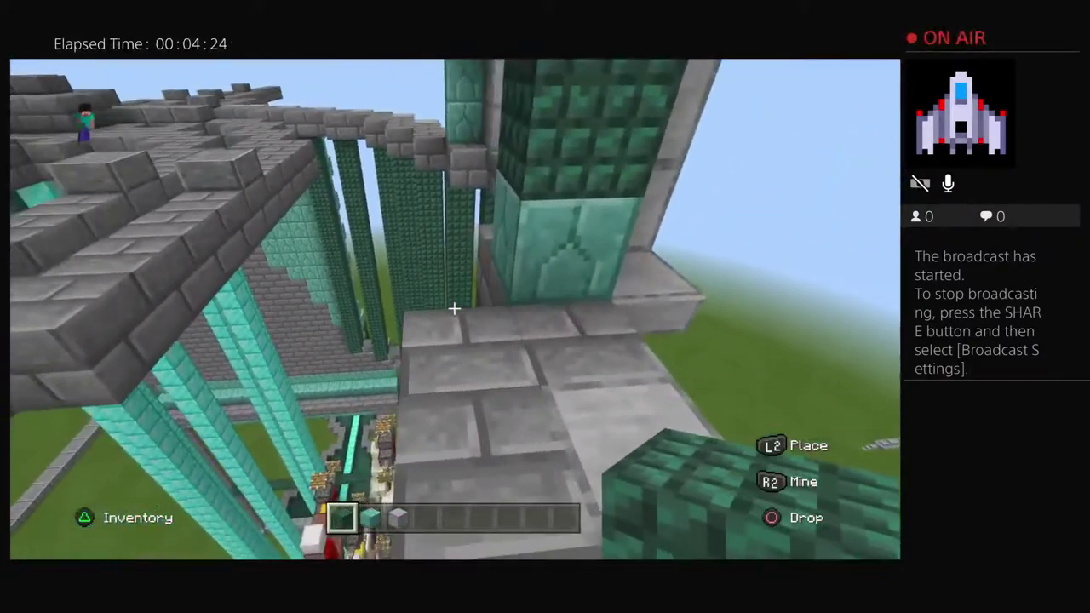
Place Dark Prismarine and Prismarine Bricks on the arch, alternating hotbar slots 1 and 2.
key("2")
right_click(454, 309)
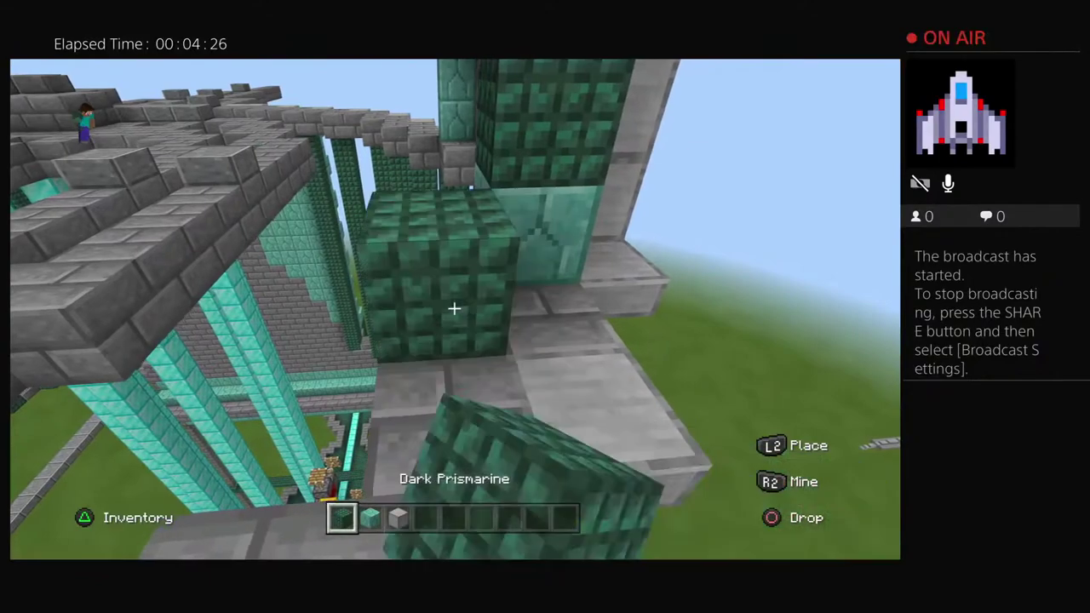
key("2")
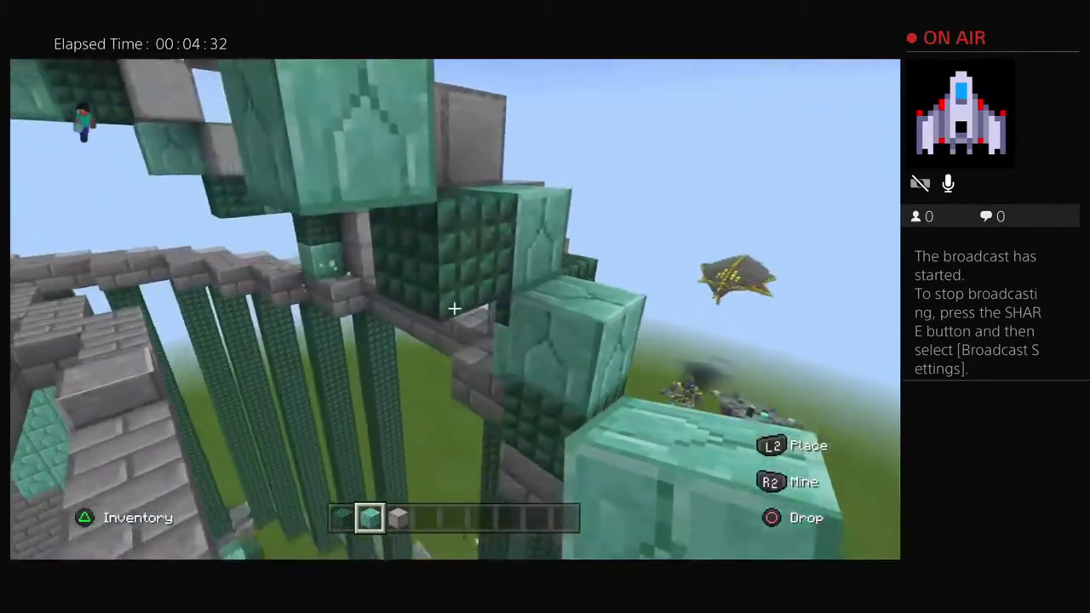
key("1")
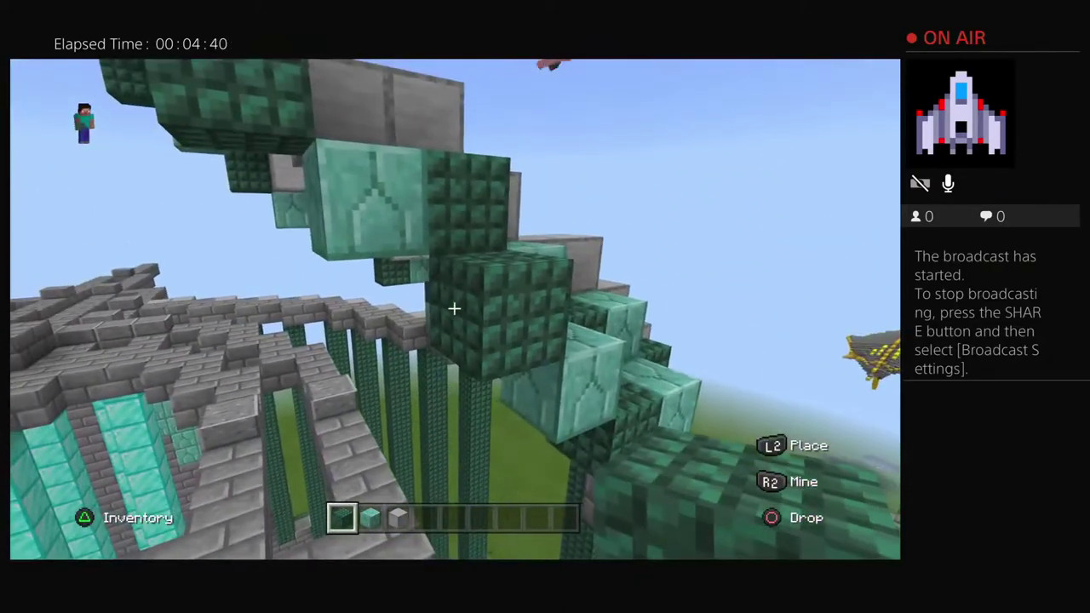
key("1")
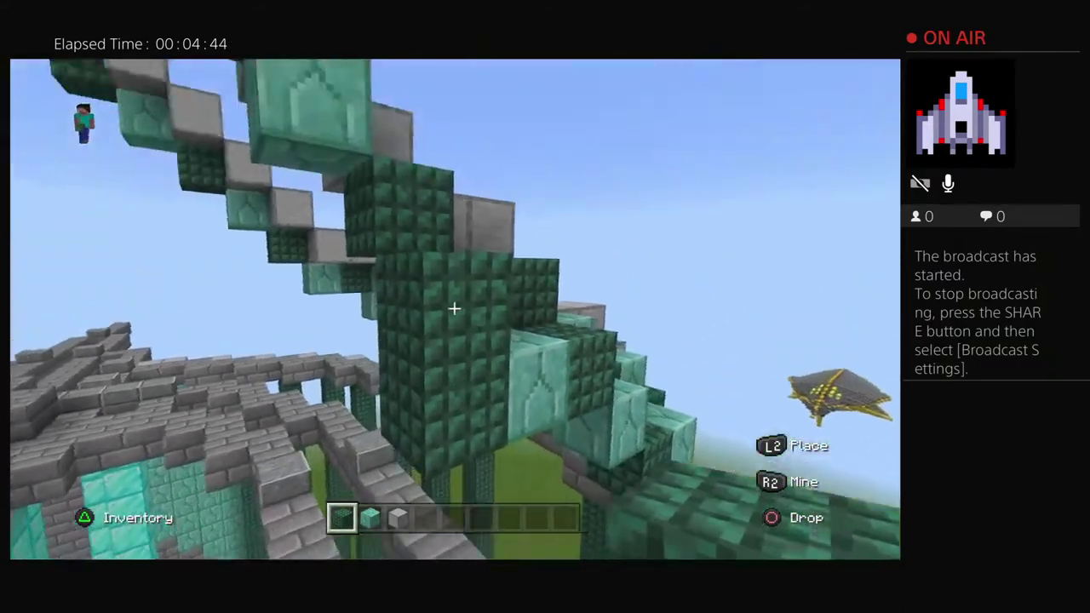
left_click(454, 308)
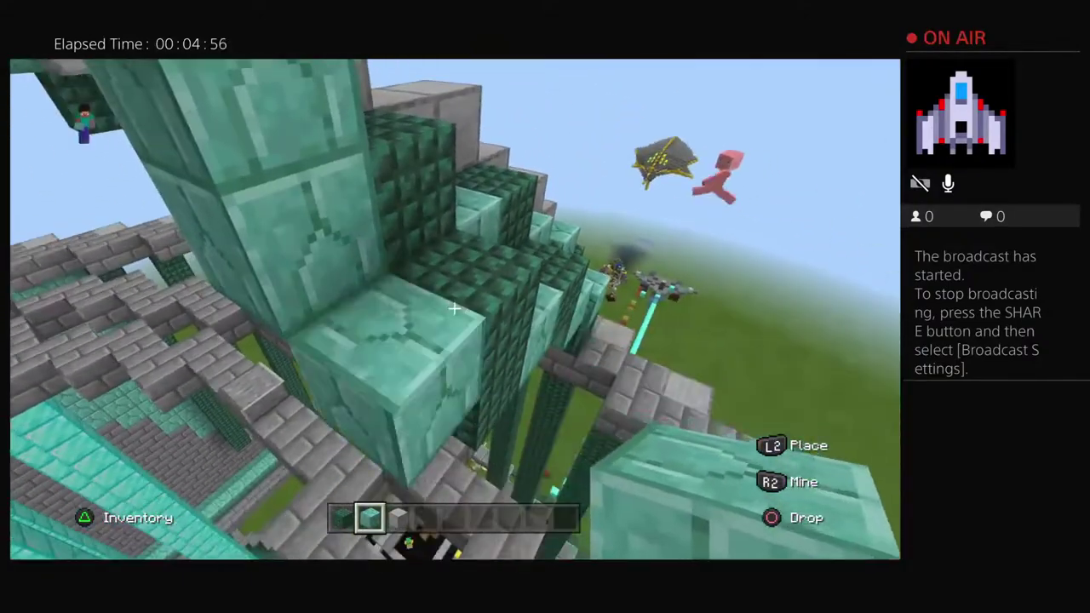
key("1")
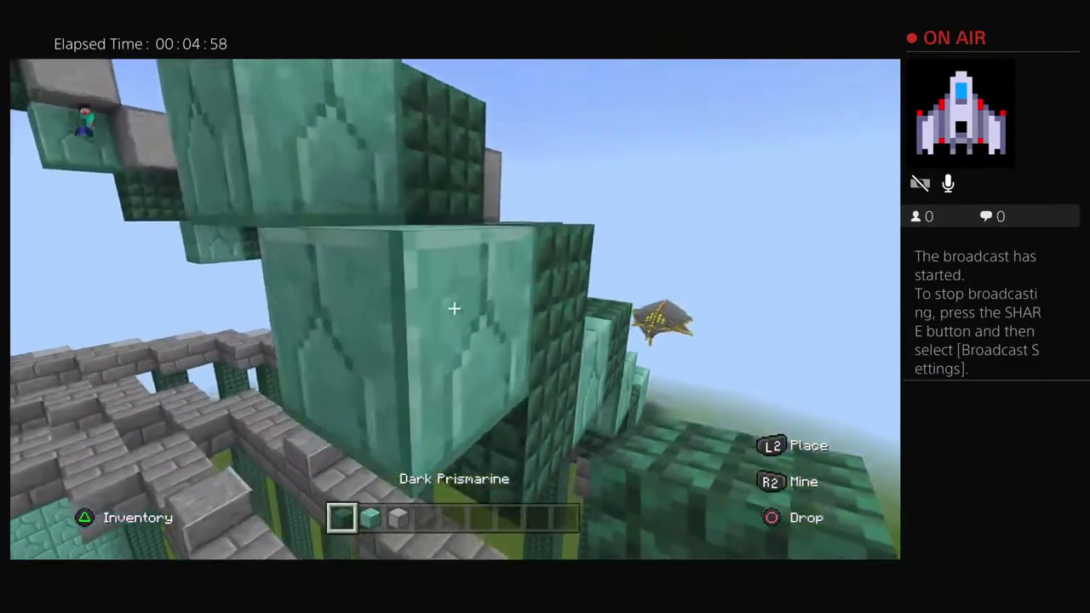
key("2")
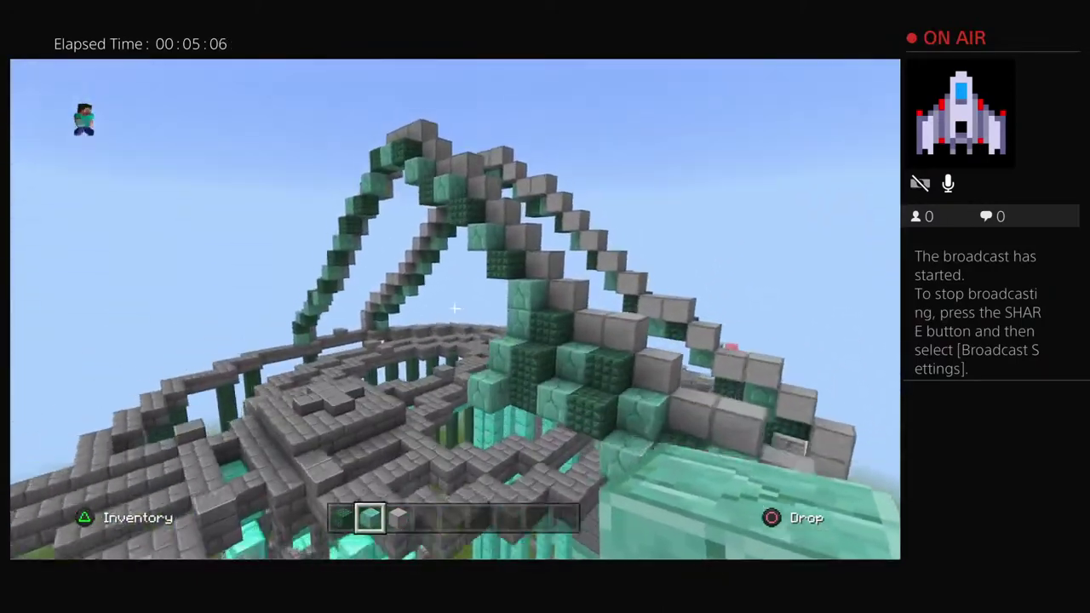
key("1")
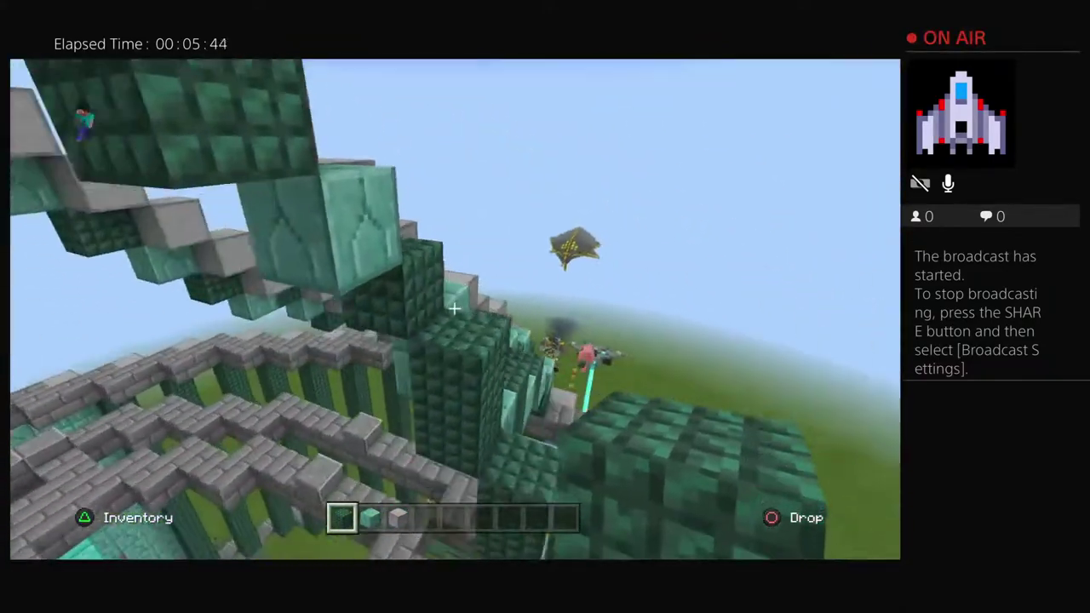
key("2")
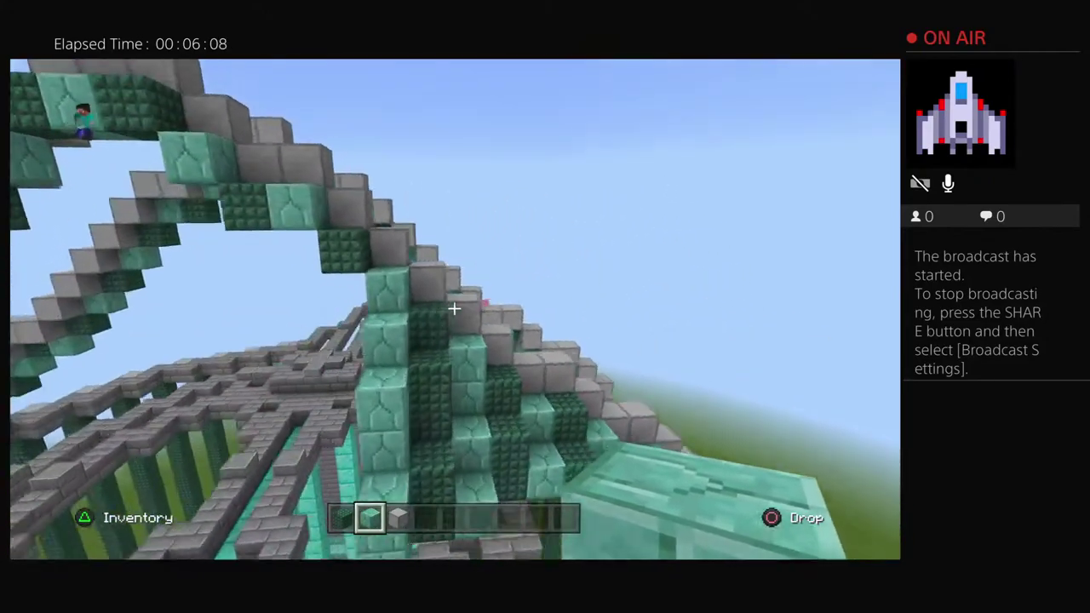
key("1")
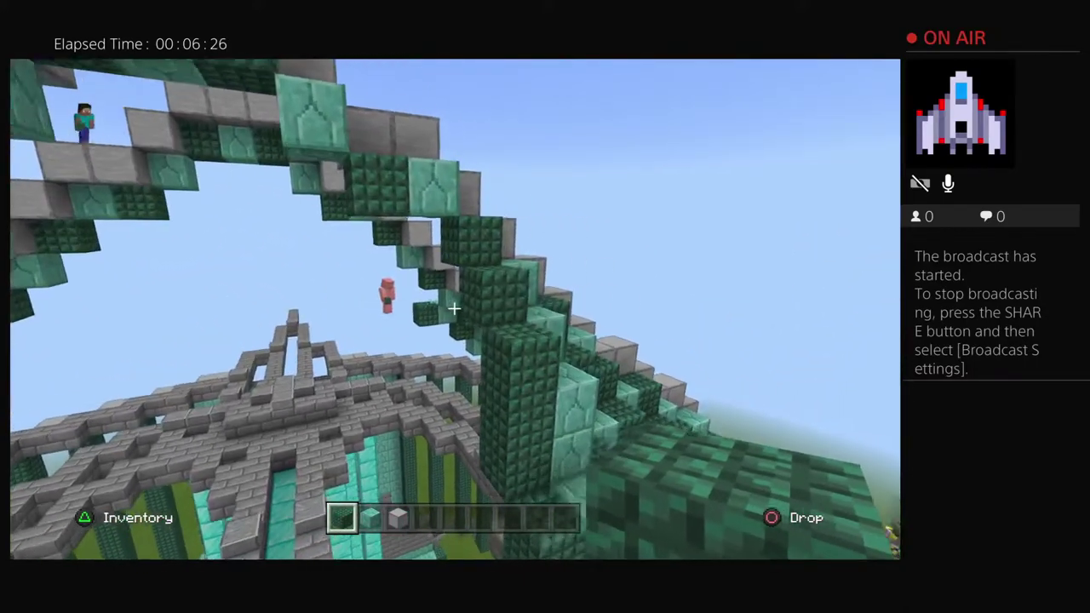
scroll(454, 308, "up", 1)
scroll(454, 308, "down", 2)
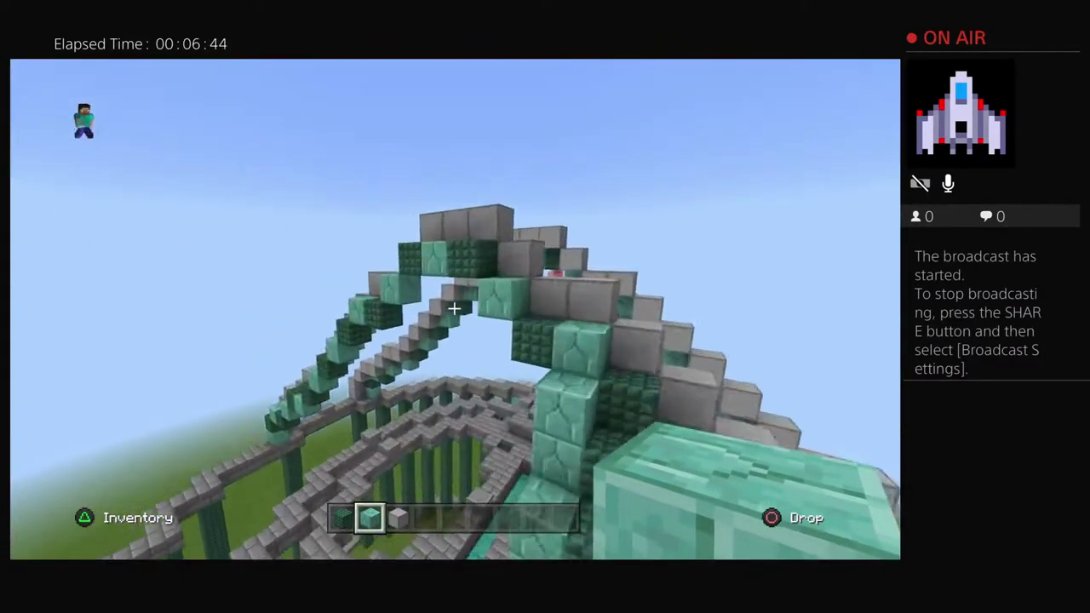
key("1")
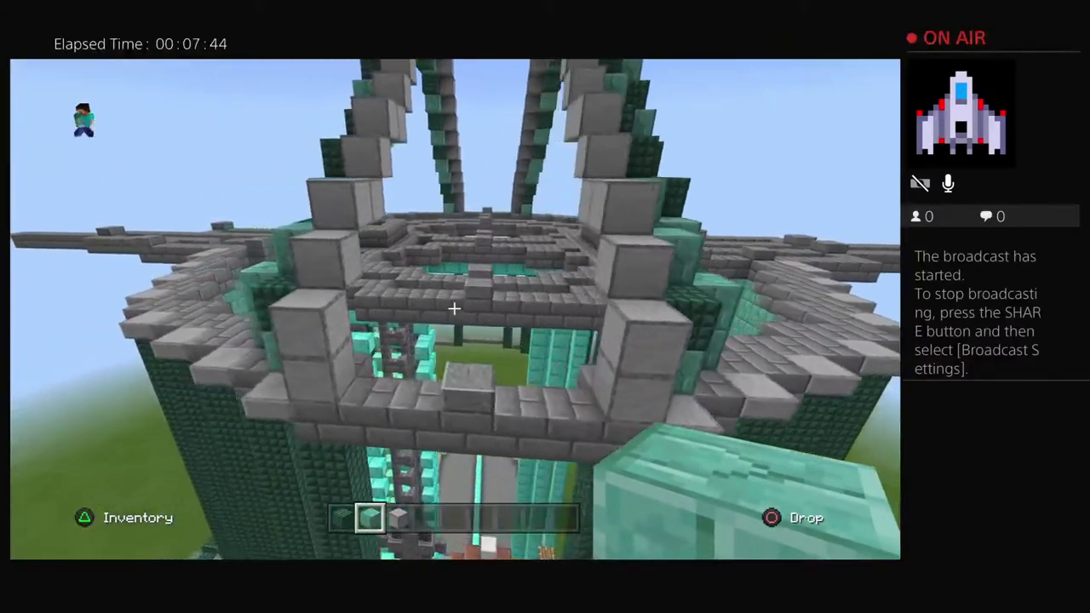
scroll(454, 309, "up", 1)
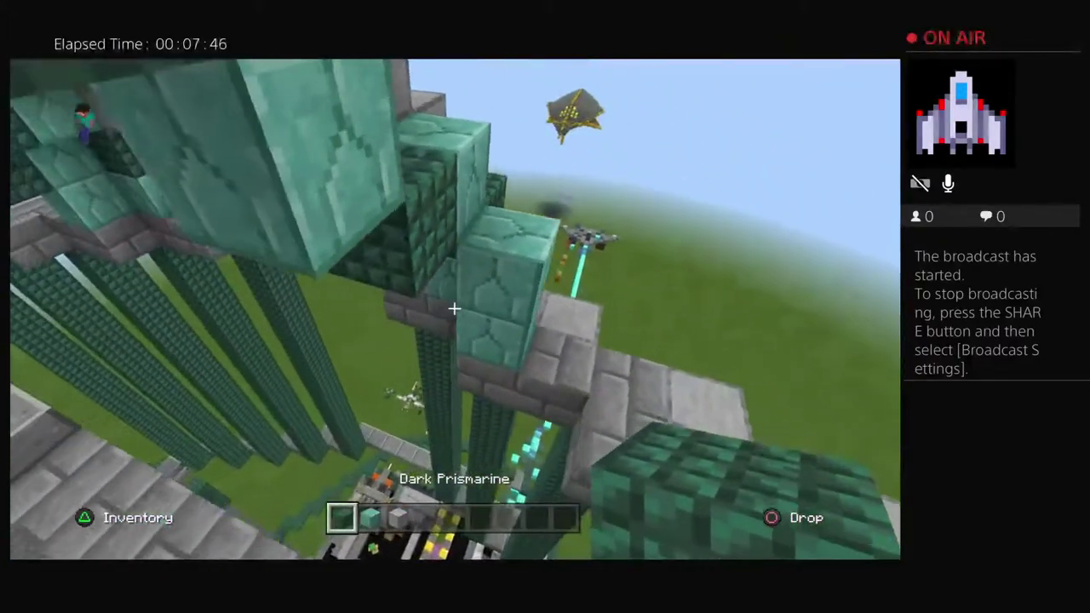
scroll(454, 308, "down", 1)
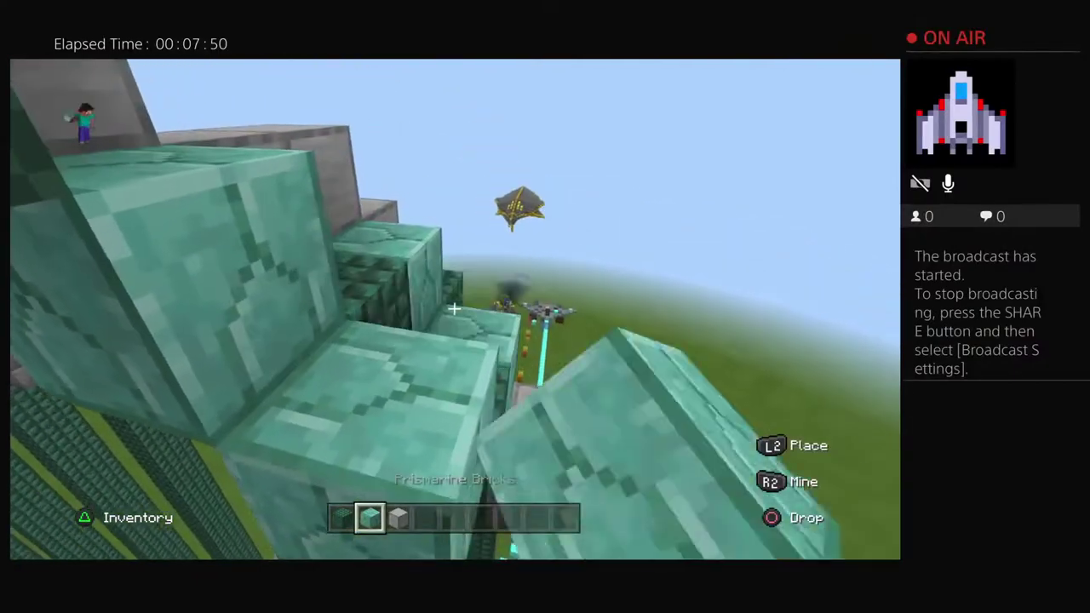
Mine one block from the prismarine tower.
left_click(454, 309)
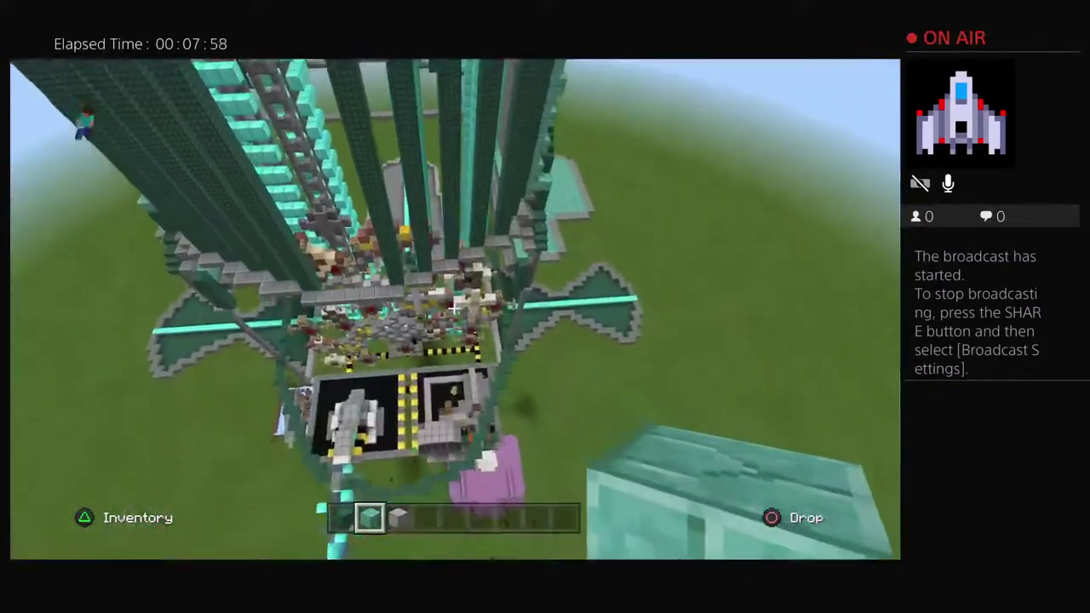
scroll(454, 308, "down", 1)
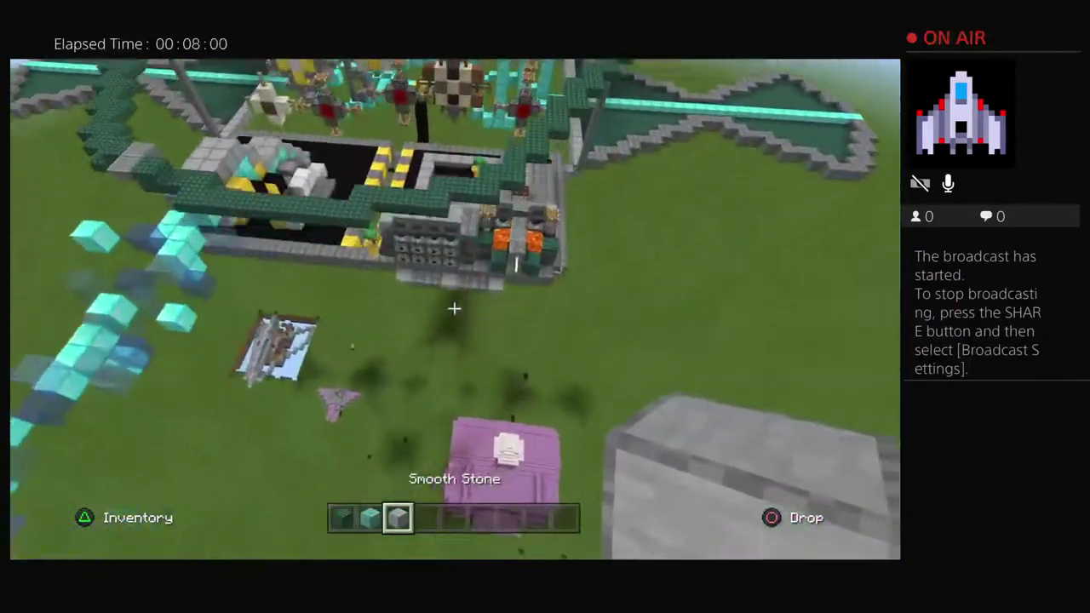
scroll(453, 309, "down", 1)
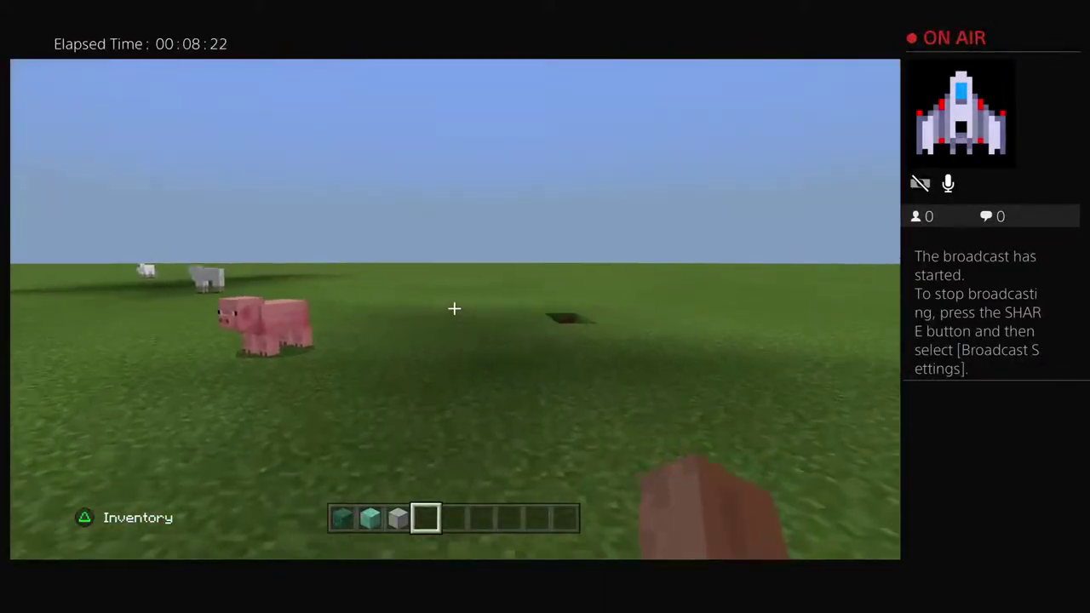
Open the Profile screen from the pause menu and retry loading the saved character.
key("Escape")
key("Return")
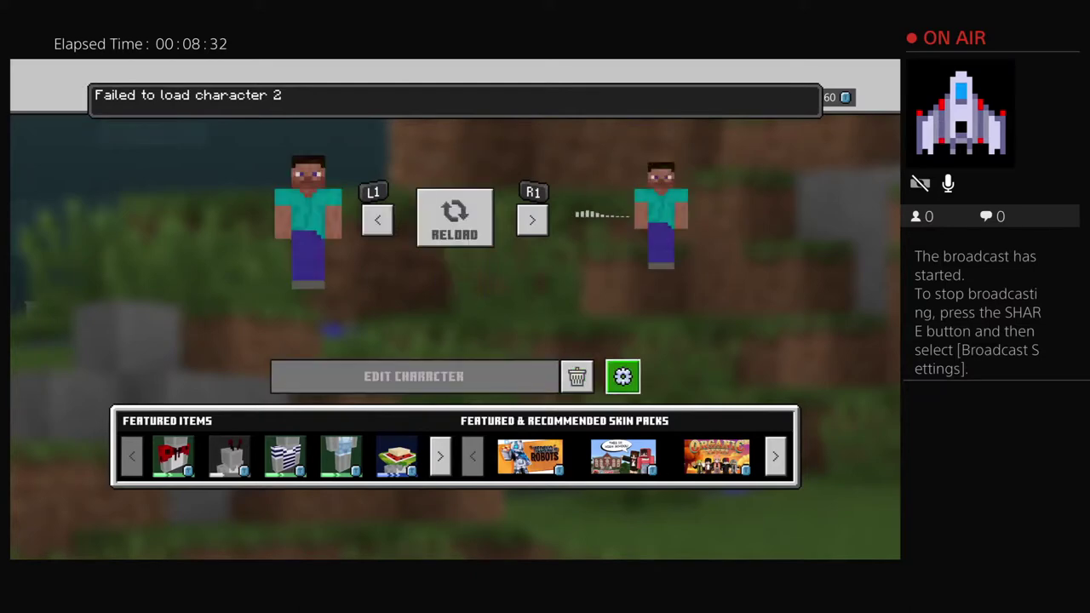
key("Escape")
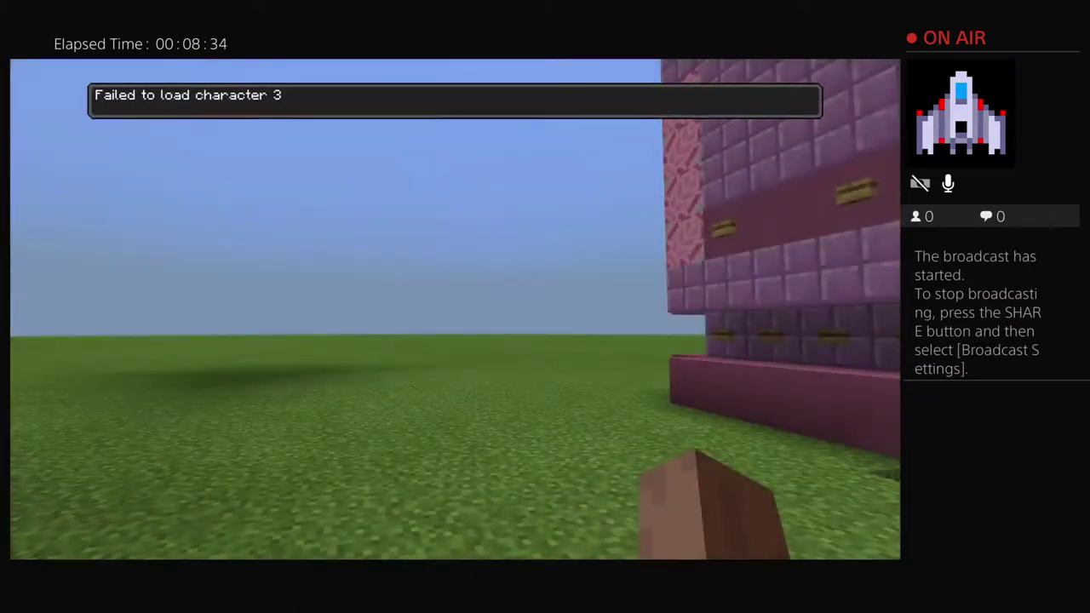
key("Escape")
key("Return")
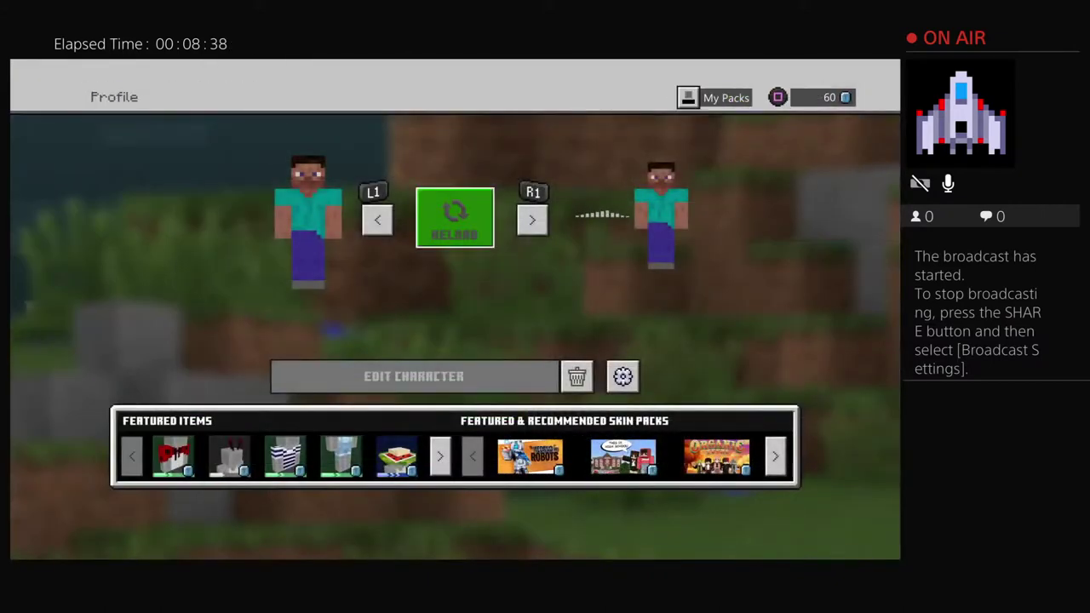
key("Return")
key("Right")
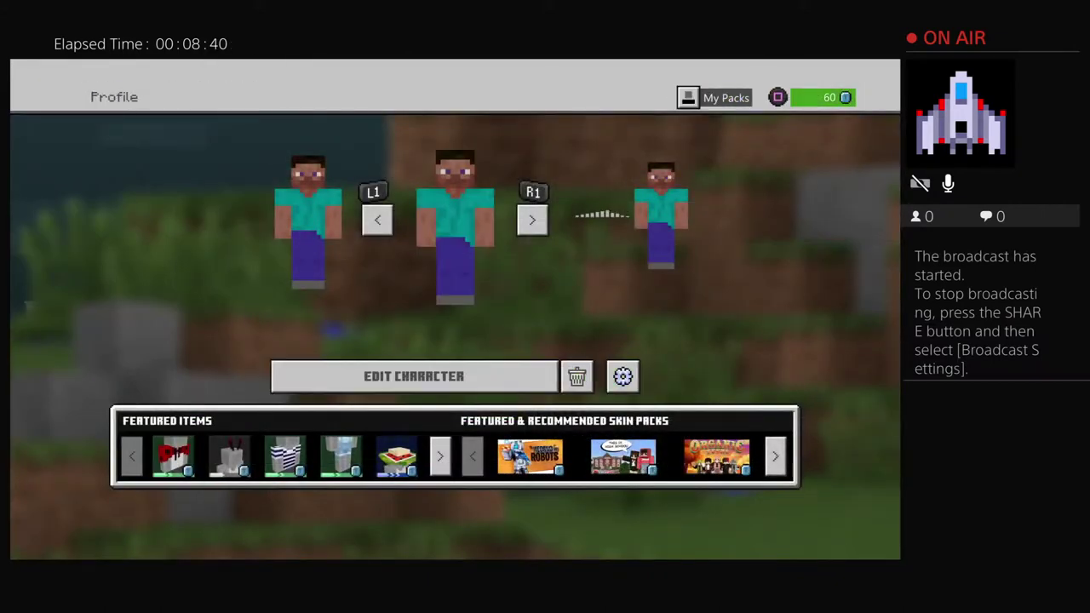
key("Right")
key("Right")
key("Right")
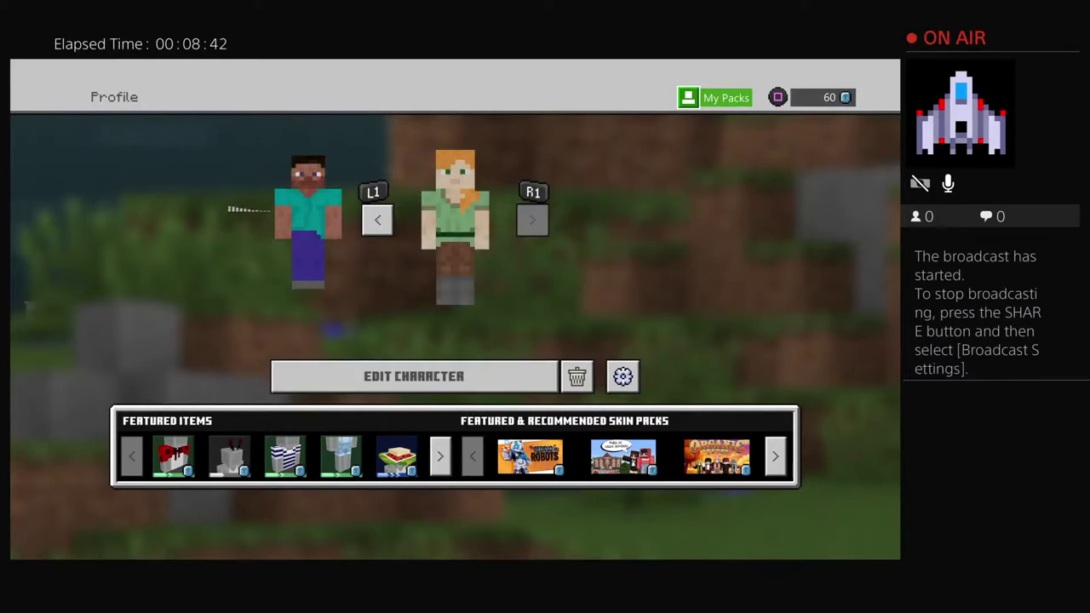
Return to the unloaded character, reload the characters, and reopen the Profile screen.
key("Left")
key("Left")
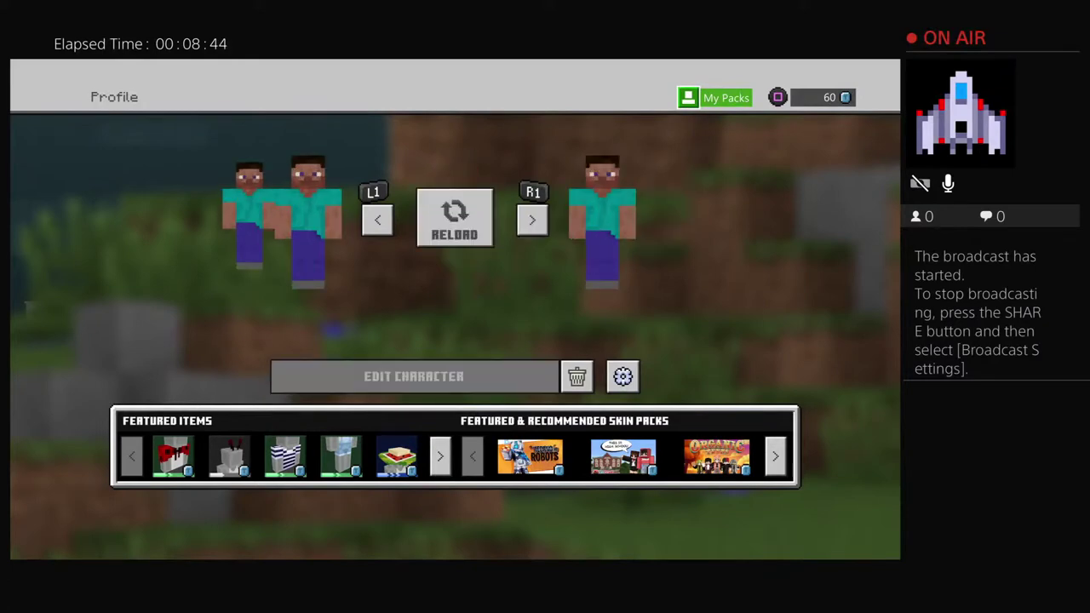
key("Return")
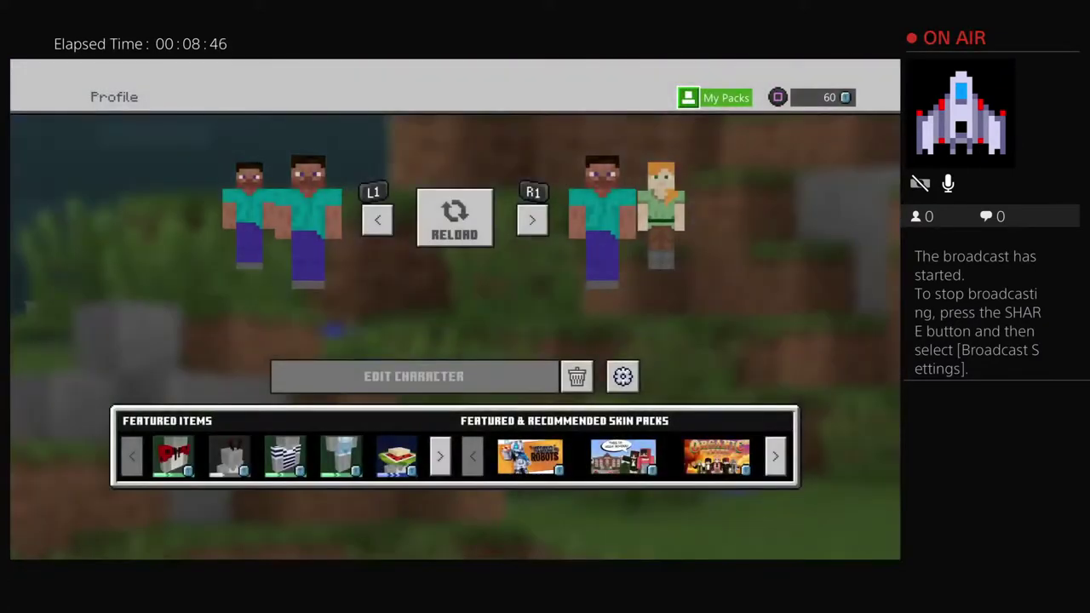
key("Return")
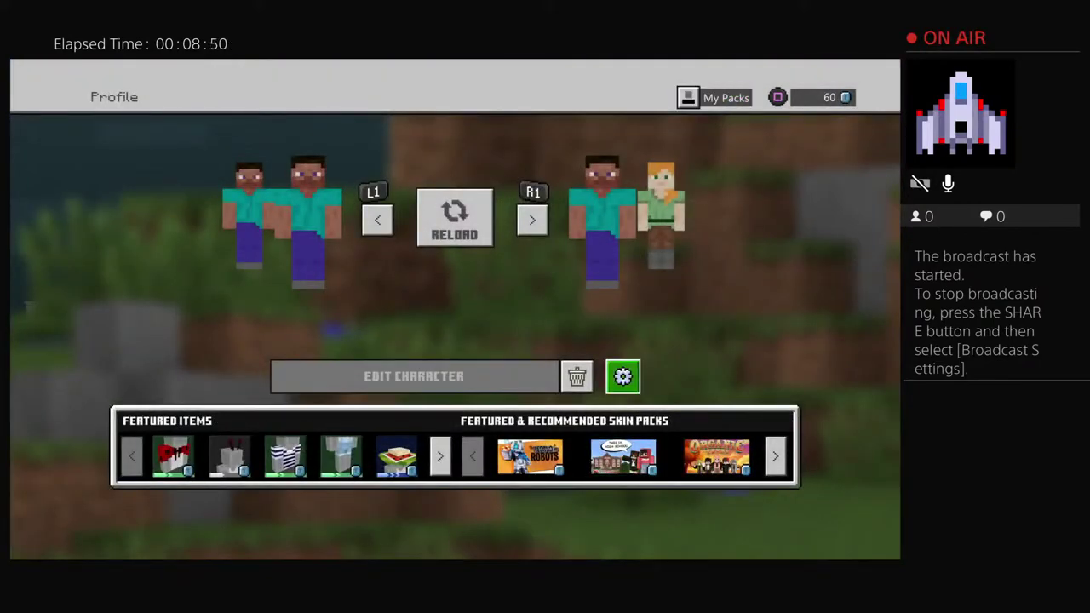
key("Escape")
key("Down")
key("Return")
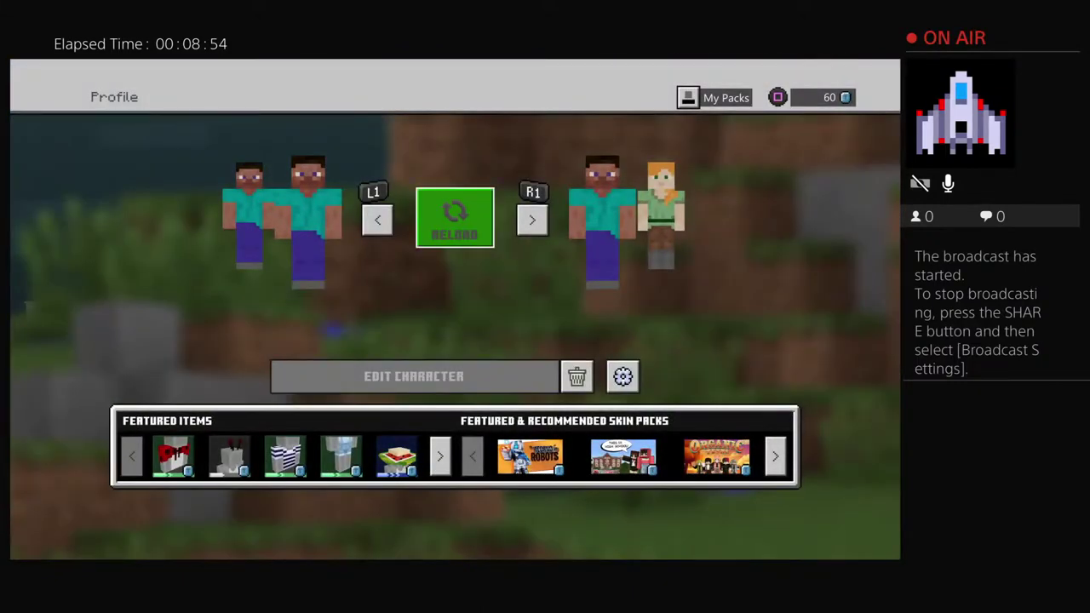
Cancel a character deletion, then enter Edit Character and move to the style options.
key("Down")
key("Return")
key("Escape")
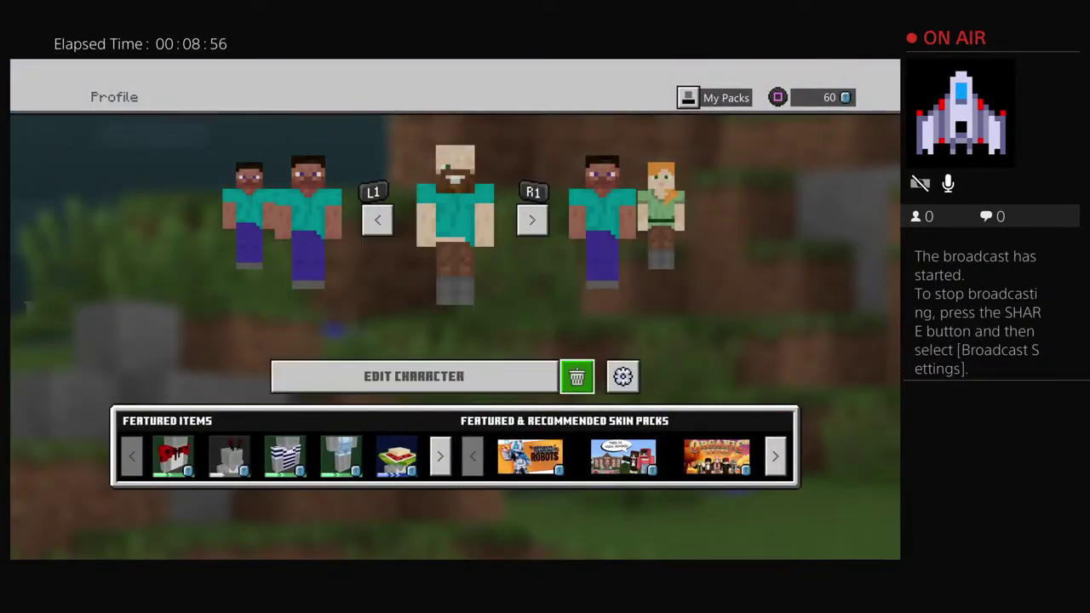
key("Left")
key("Return")
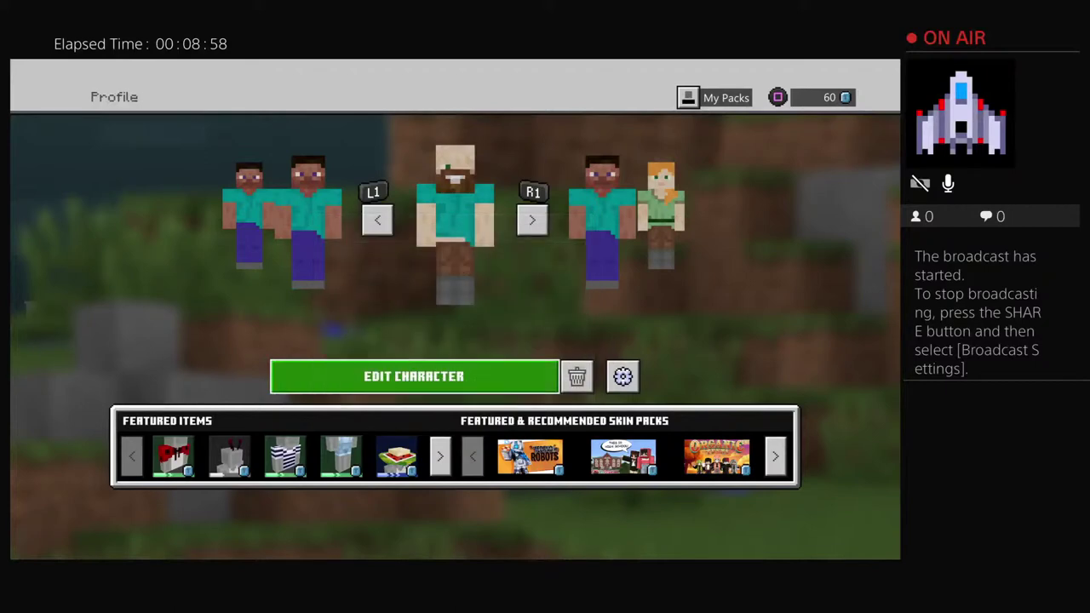
key("Down")
key("Right")
Browse the purchasable classic skin packs, then switch to the Owned skins.
key("Tab")
key("Down")
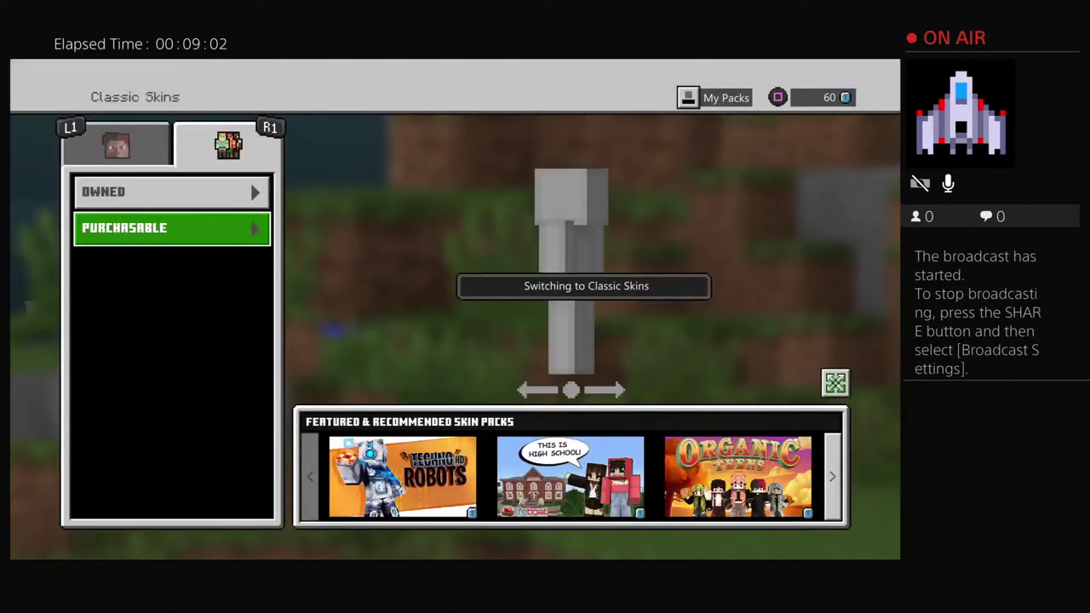
key("Return")
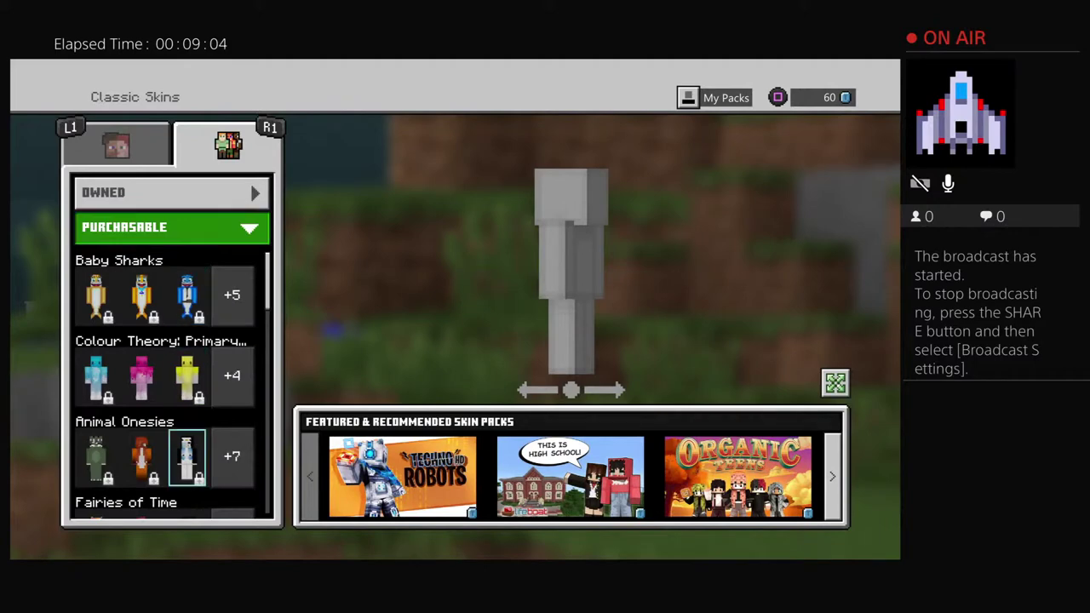
key("Down")
key("Left")
key("Down")
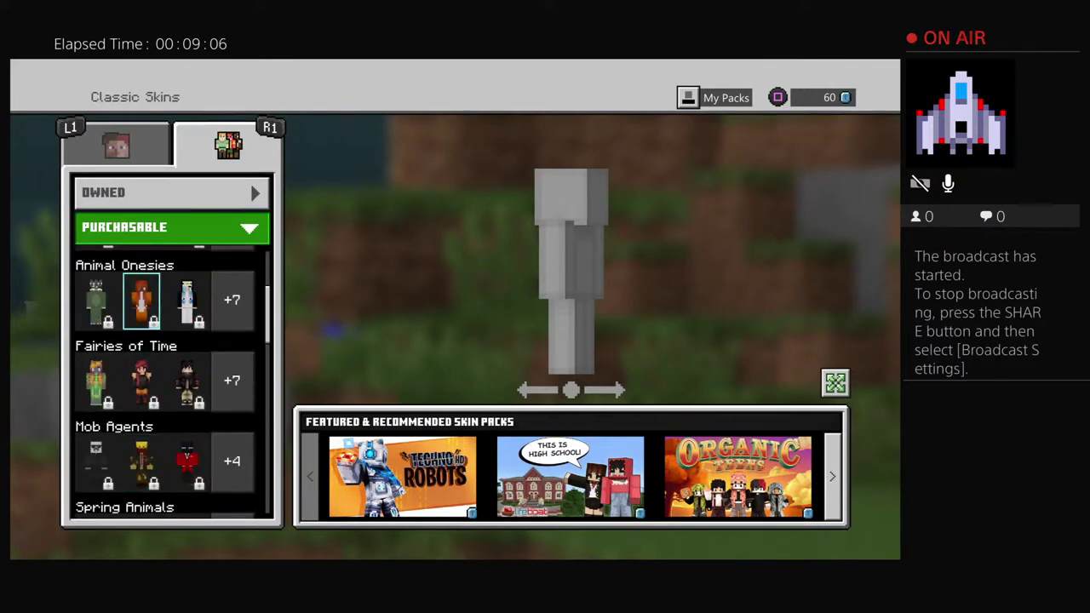
key("Up")
key("Up")
key("Up")
key("Return")
key("Up")
key("Return")
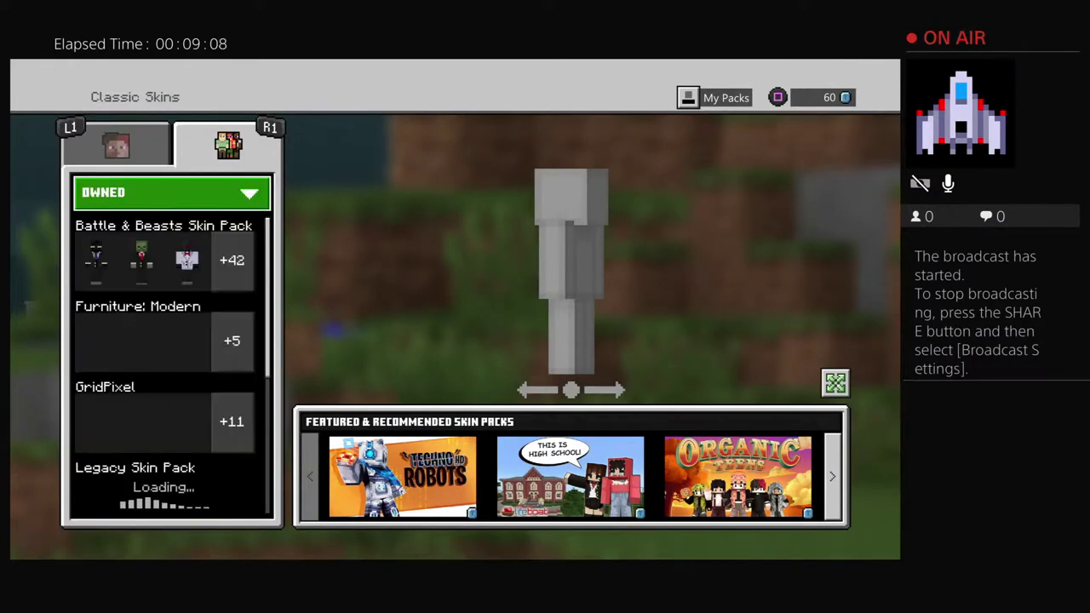
Equip the Chameleon skin from the Stylish Animals pack and close the skin picker.
key("Down")
key("Down")
key("Down")
key("Down")
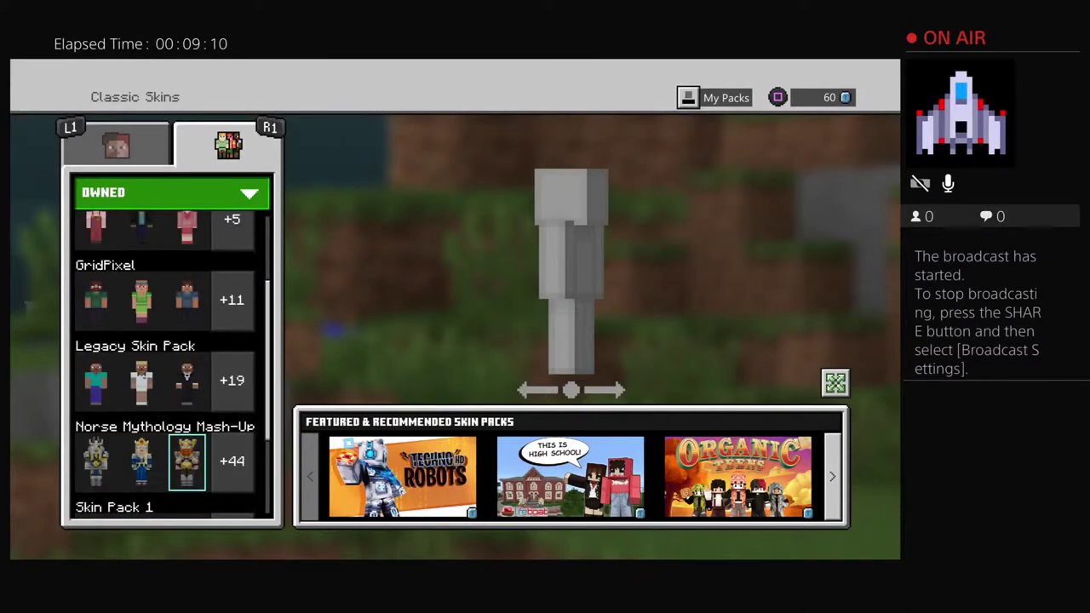
key("Down")
key("Down")
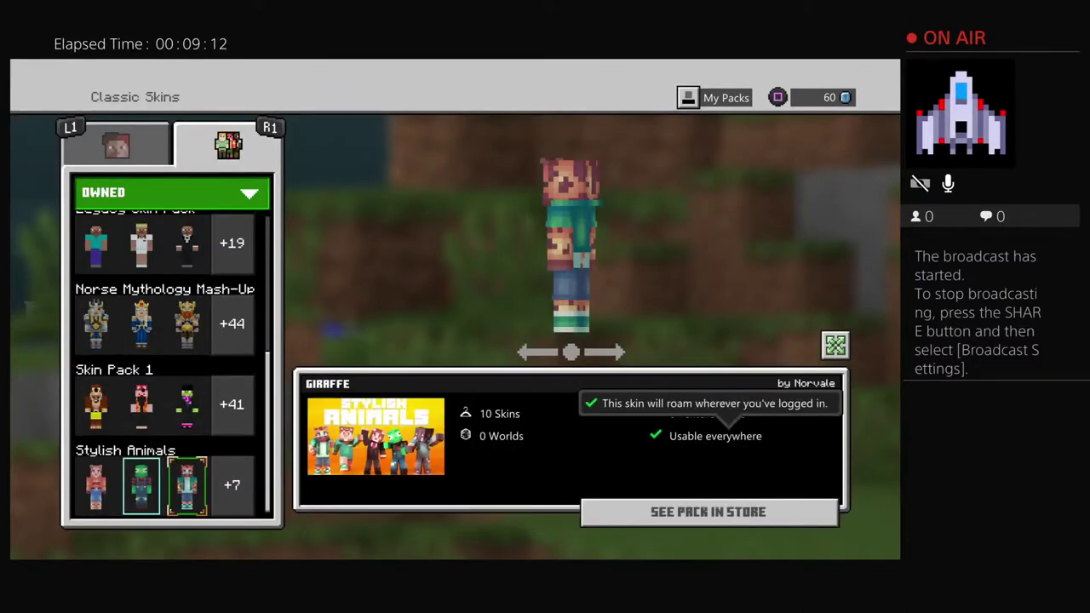
key("Left")
key("Up")
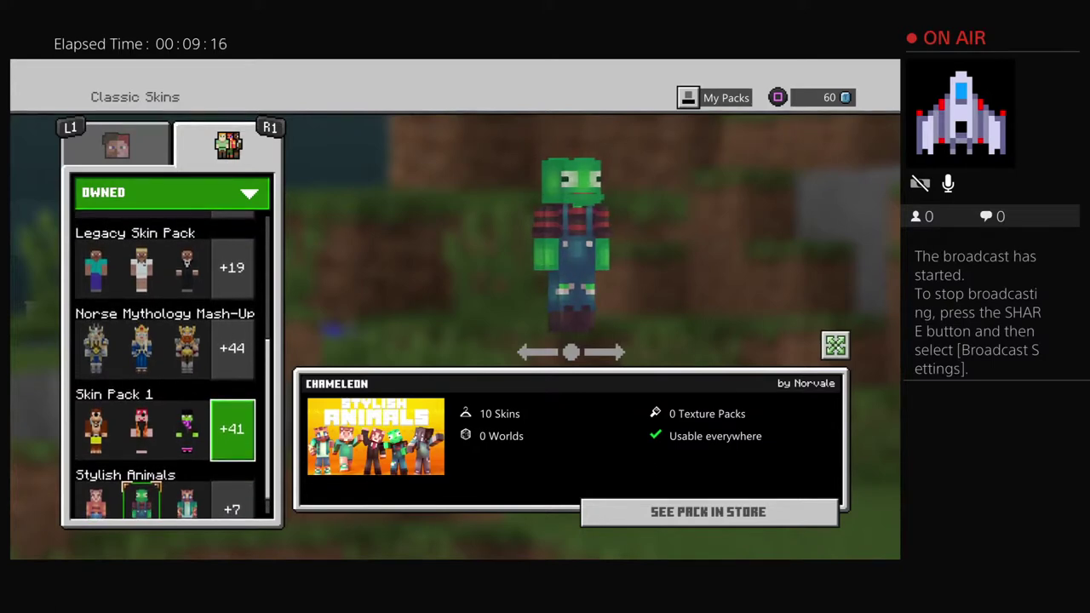
key("Down")
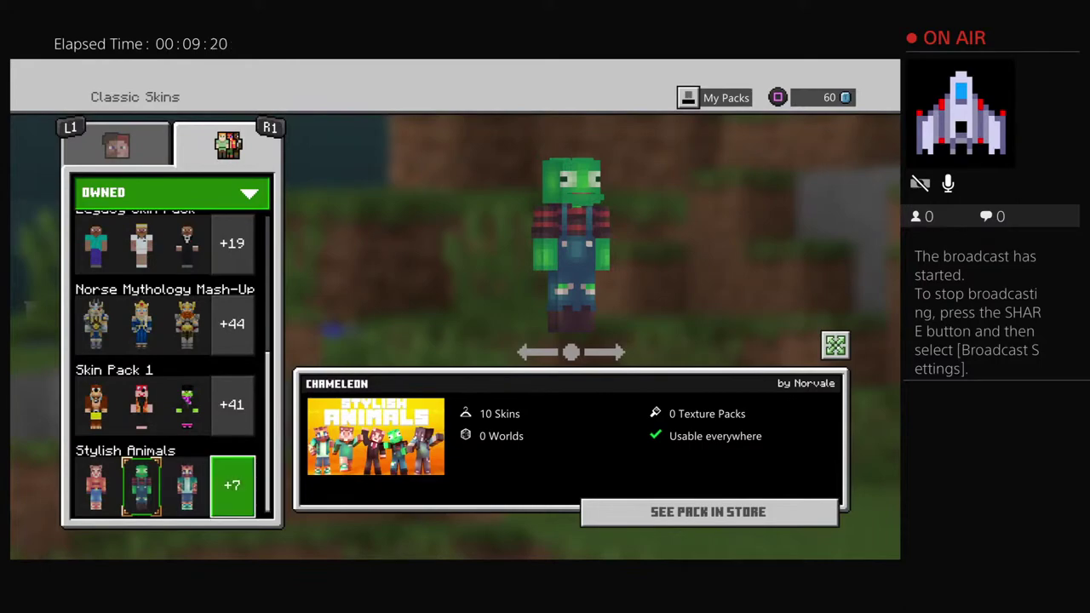
key("Escape")
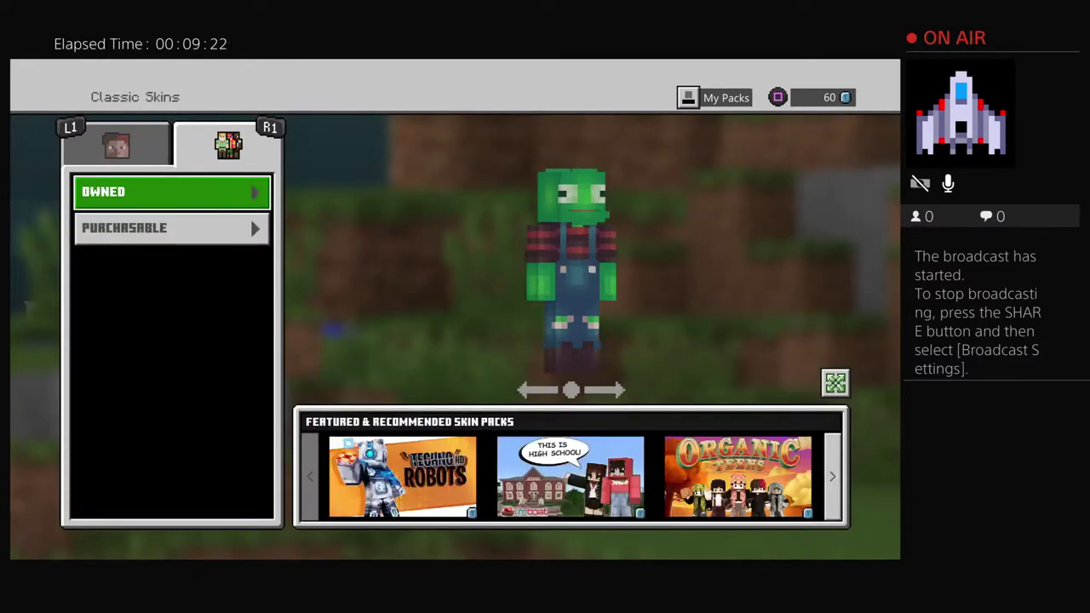
key("Escape")
key("Escape")
key("Escape")
Check the creative inventory's general items, then hold Prismarine Bricks from hotbar slot 2.
key("e")
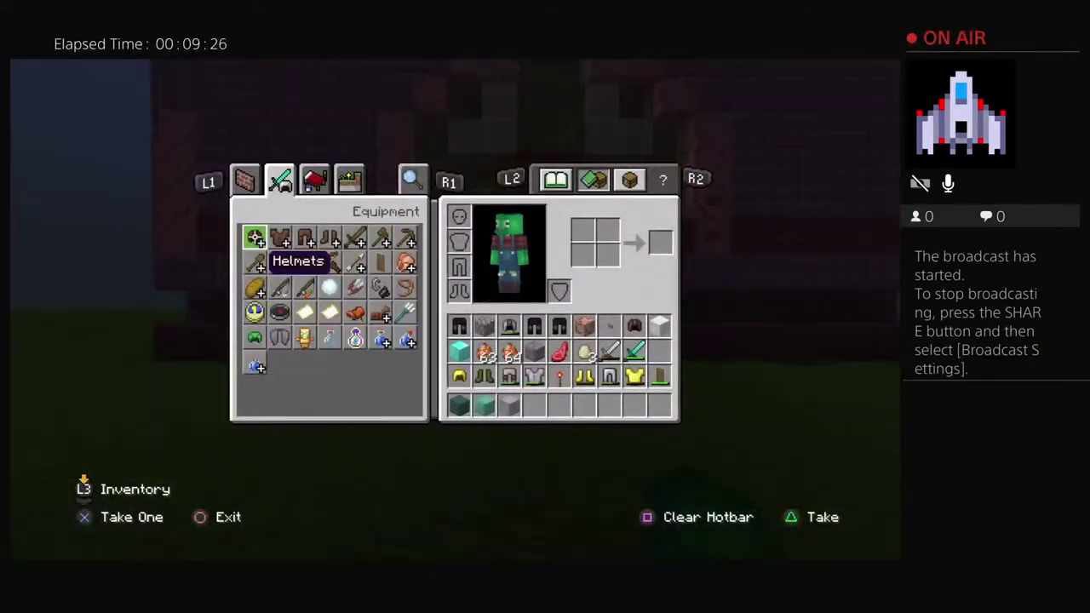
key("Page_Down")
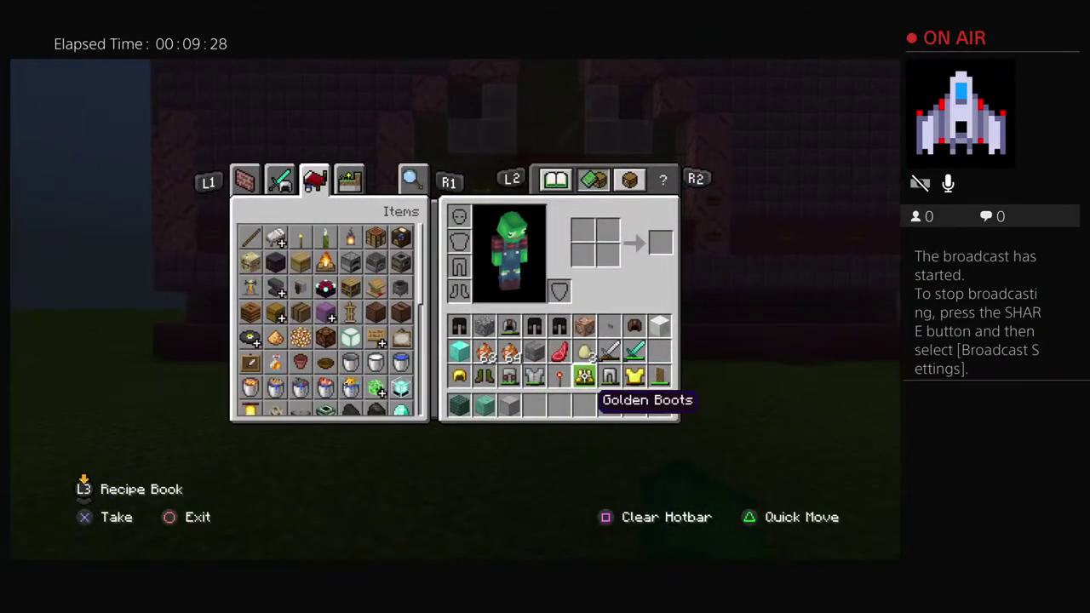
key("Escape")
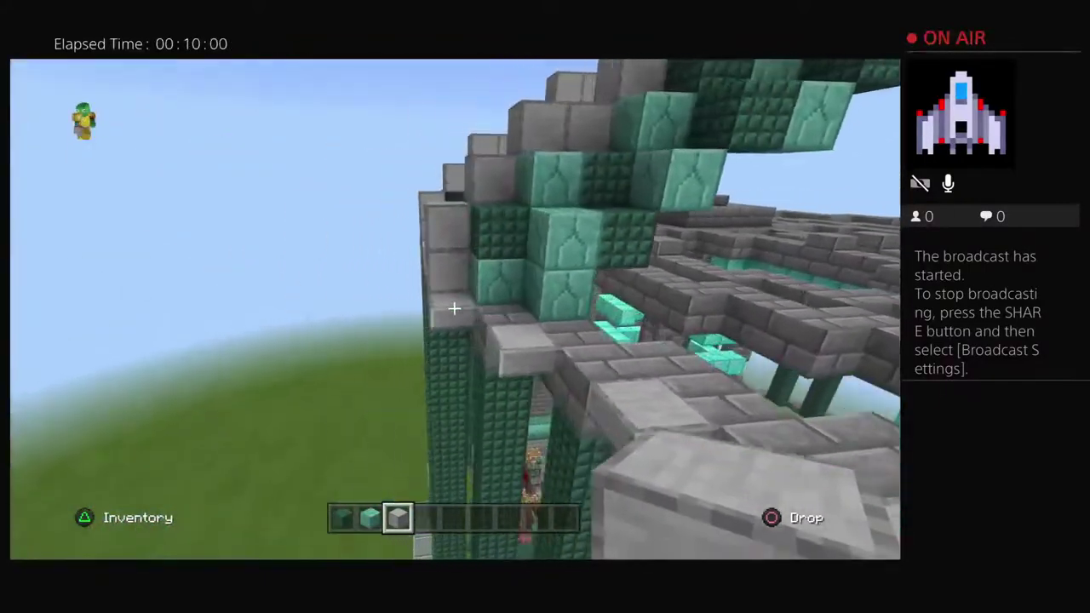
key("2")
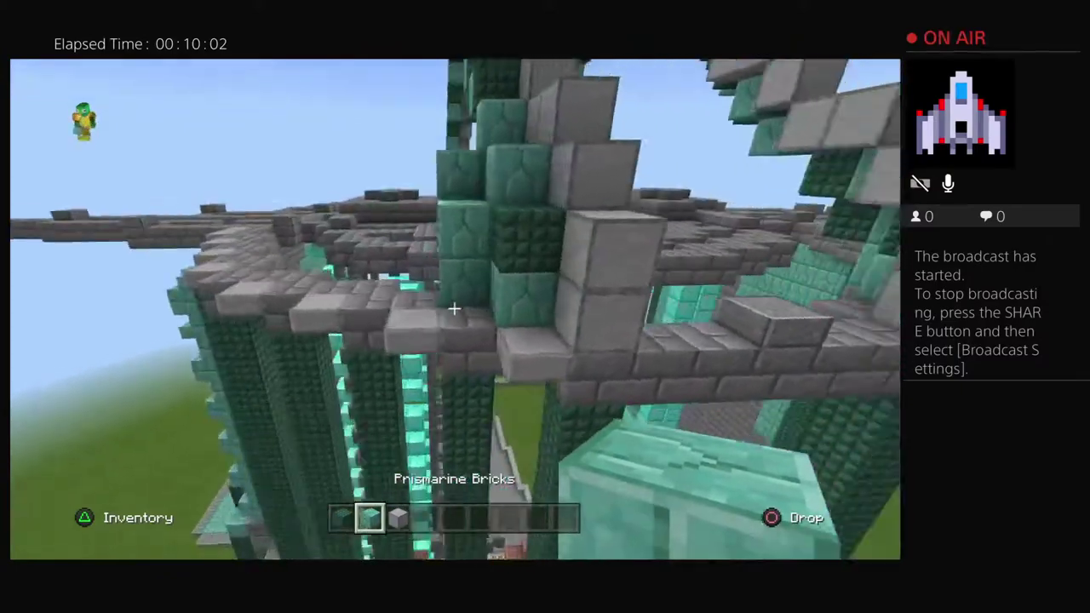
key("1")
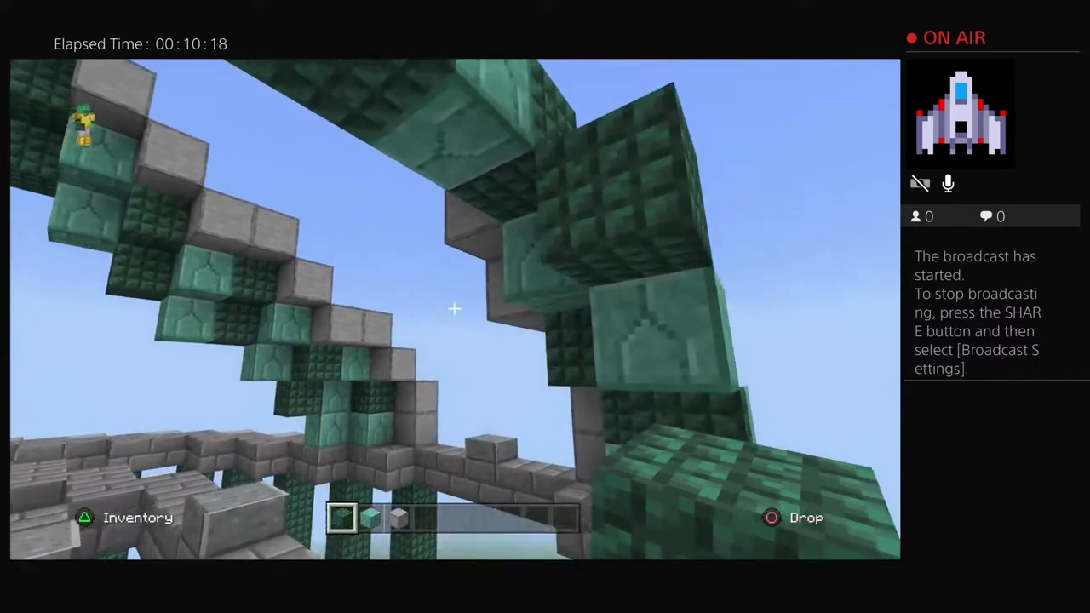
key("2")
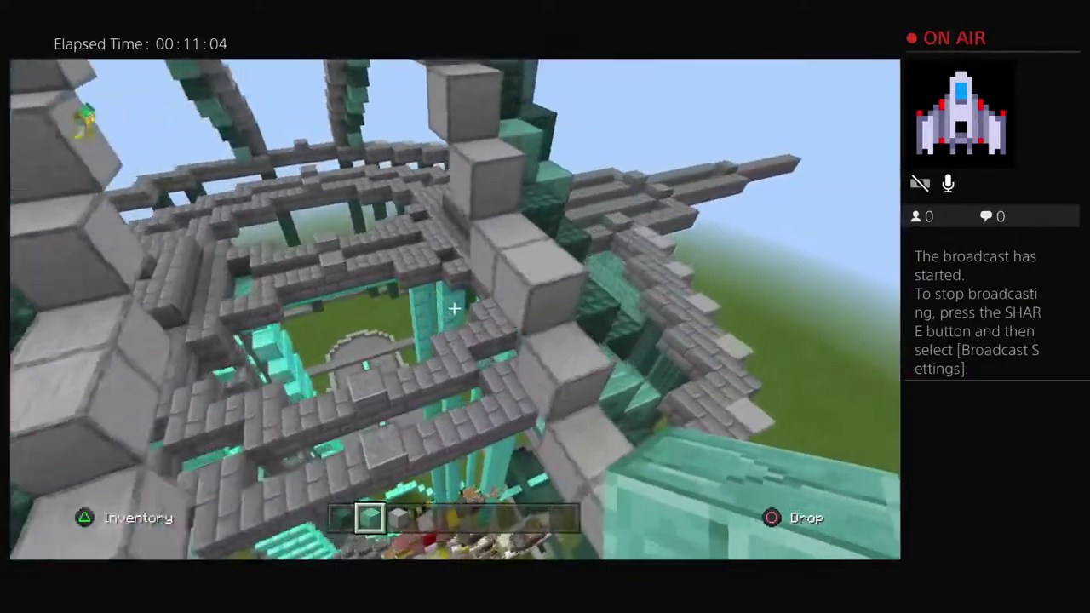
key("1")
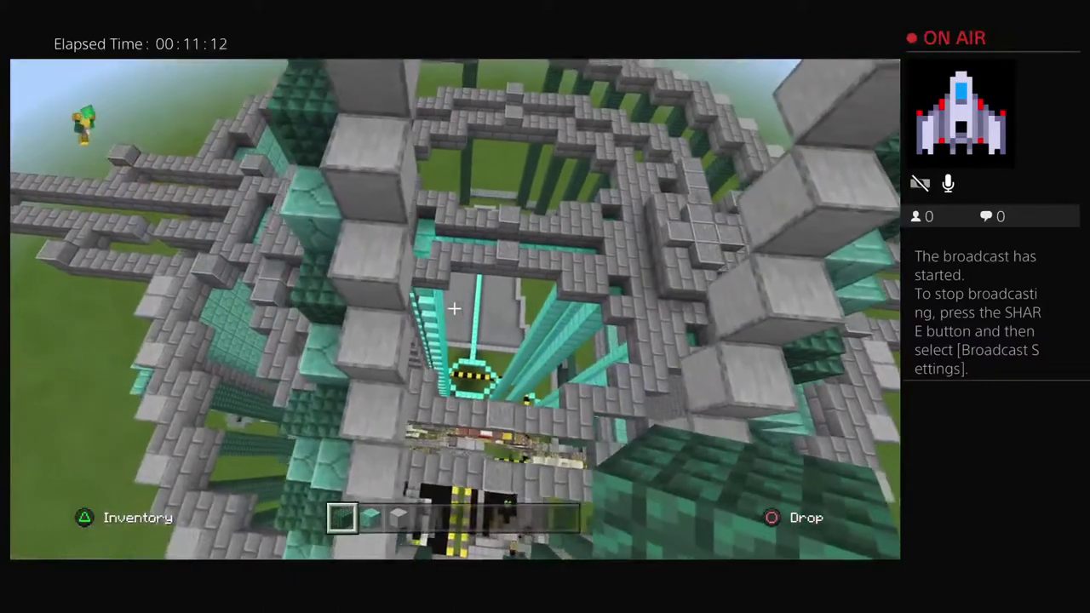
key("2")
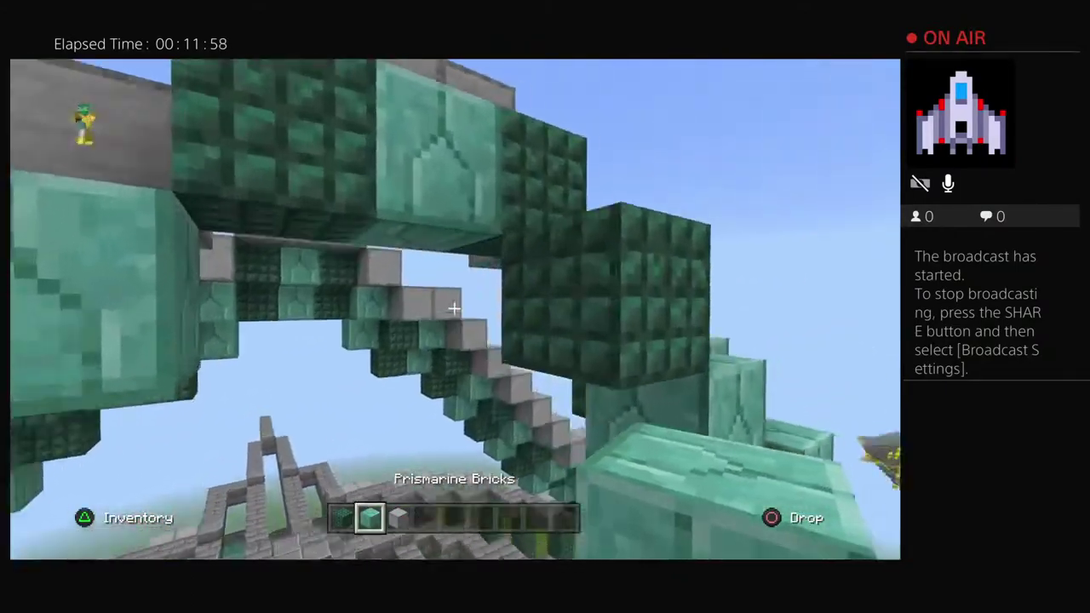
scroll(453, 308, "up", 1)
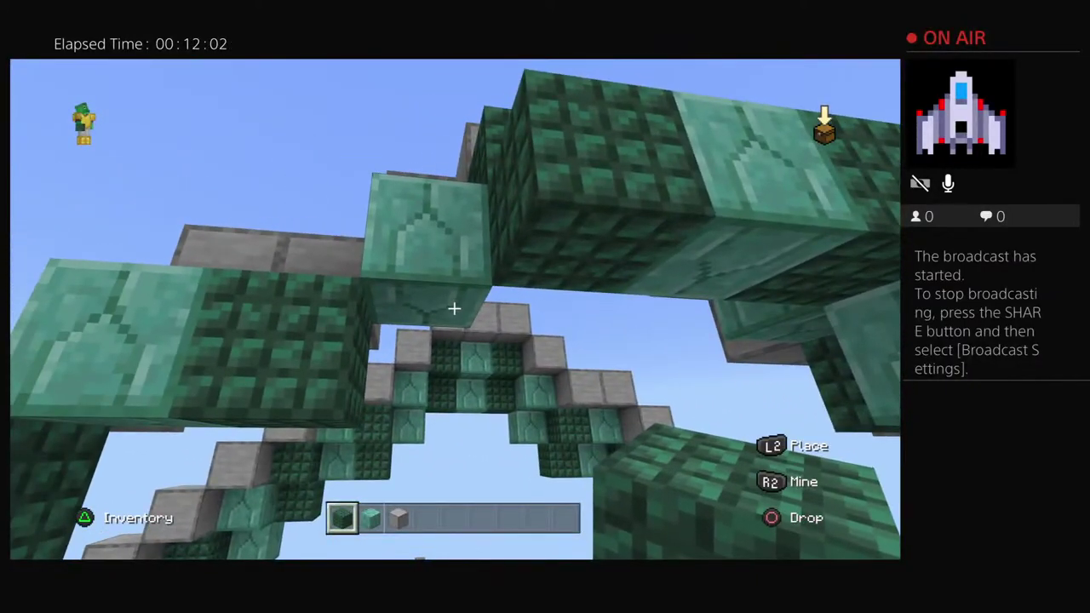
scroll(454, 308, "down", 1)
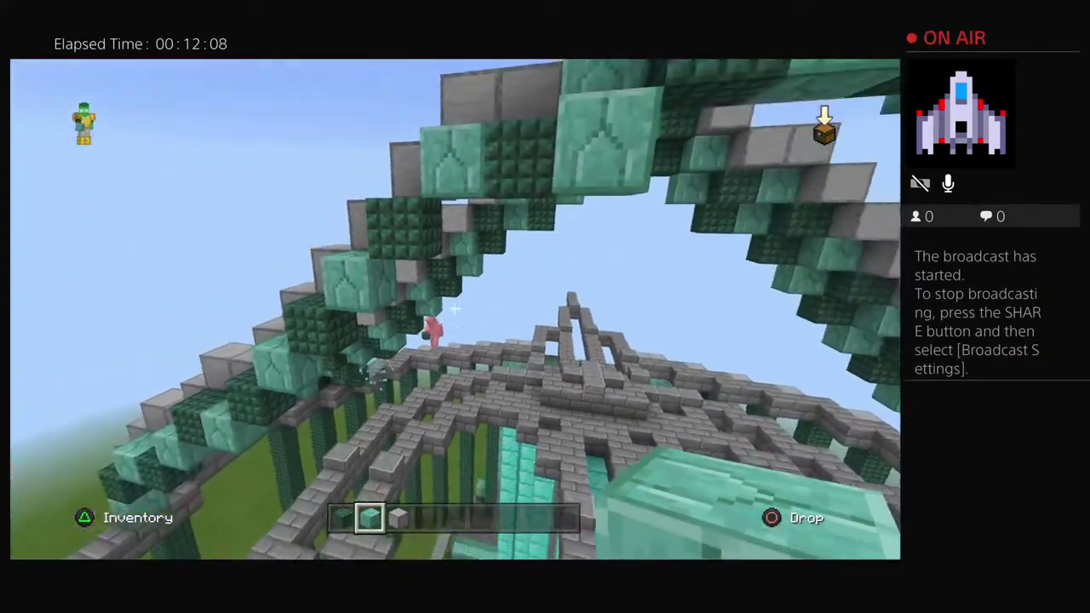
type("t")
type("/")
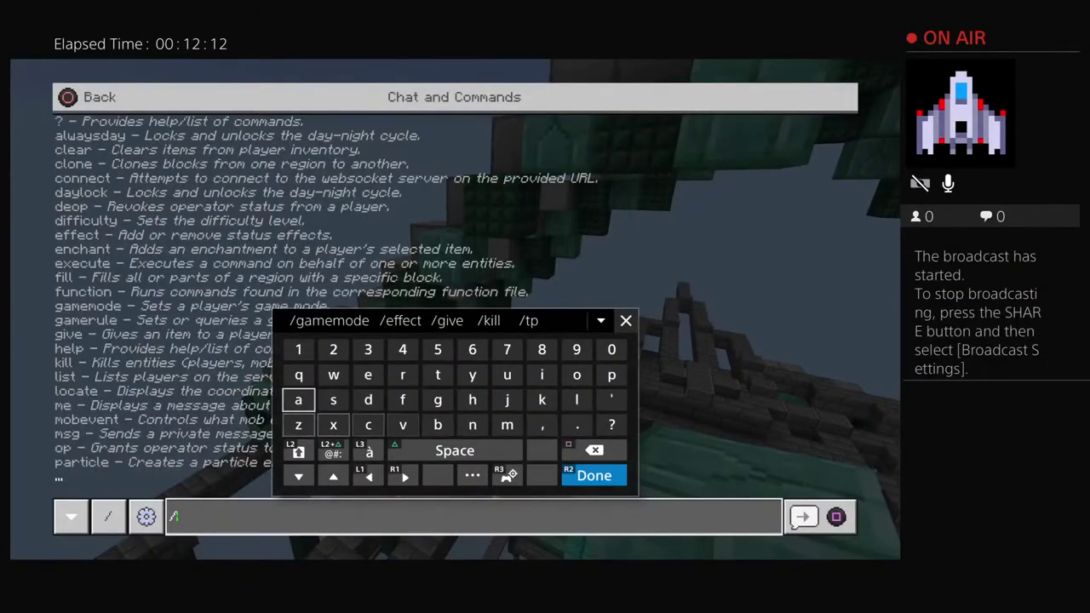
type("gamemode s")
Run /gamemode s, then /gamemode c, from chat.
key("Return")
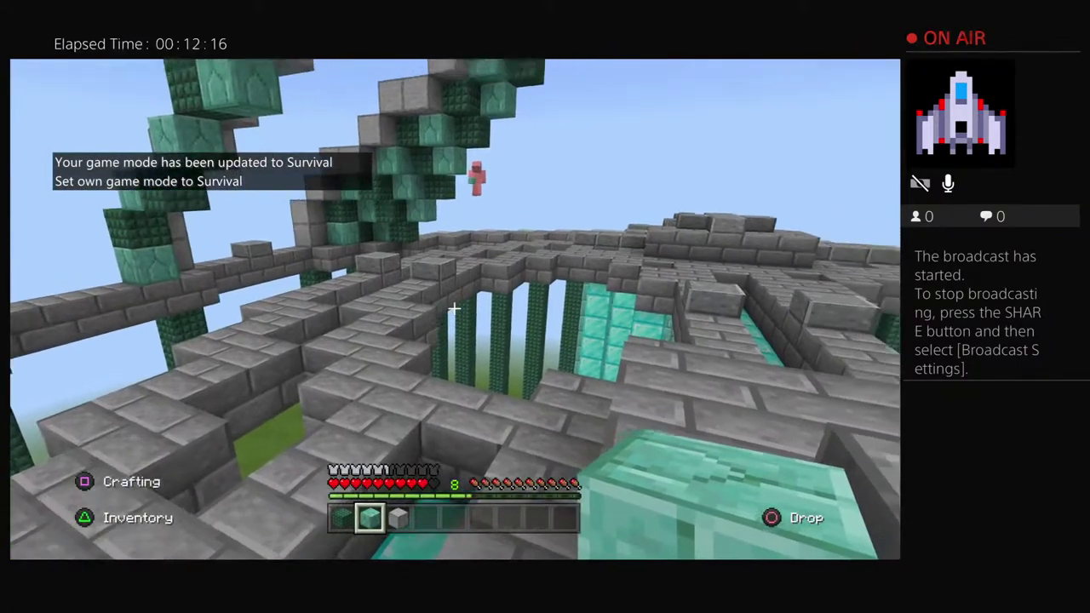
type("t")
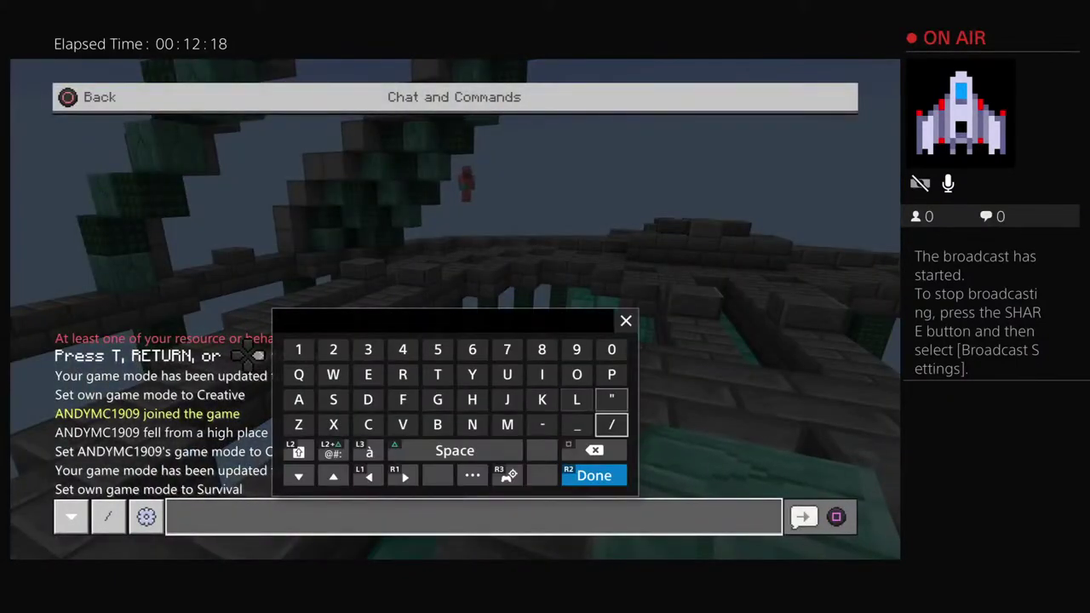
type("/gamemode c")
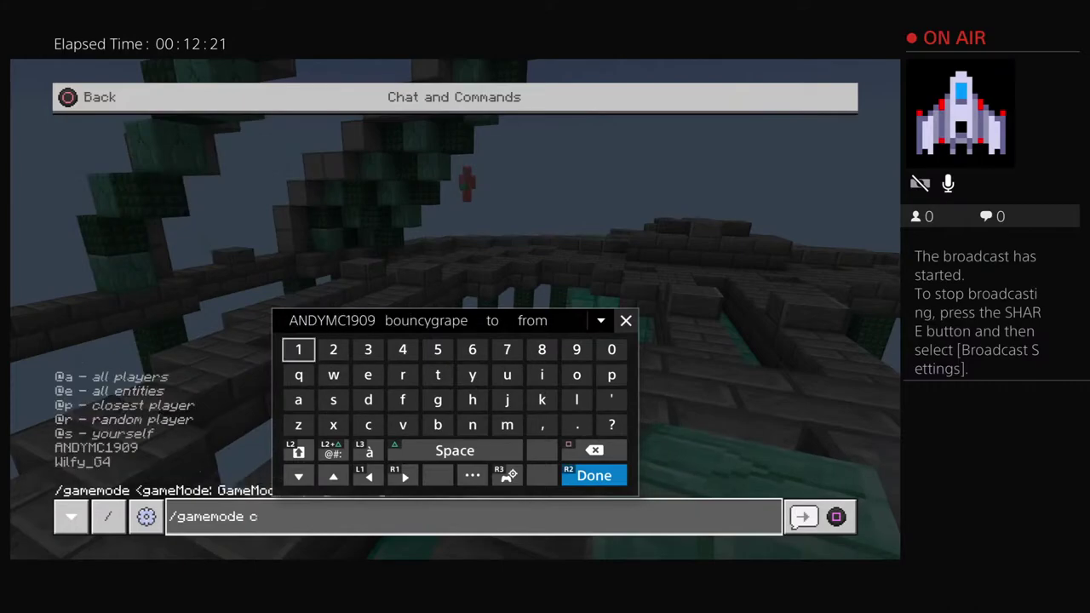
key("Return")
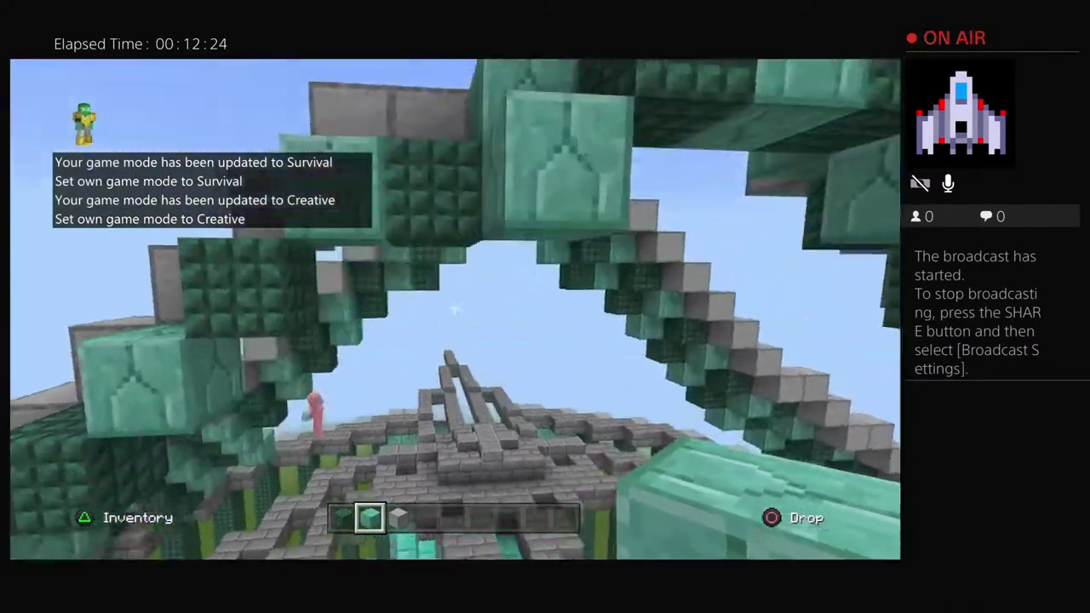
scroll(454, 308, "up", 1)
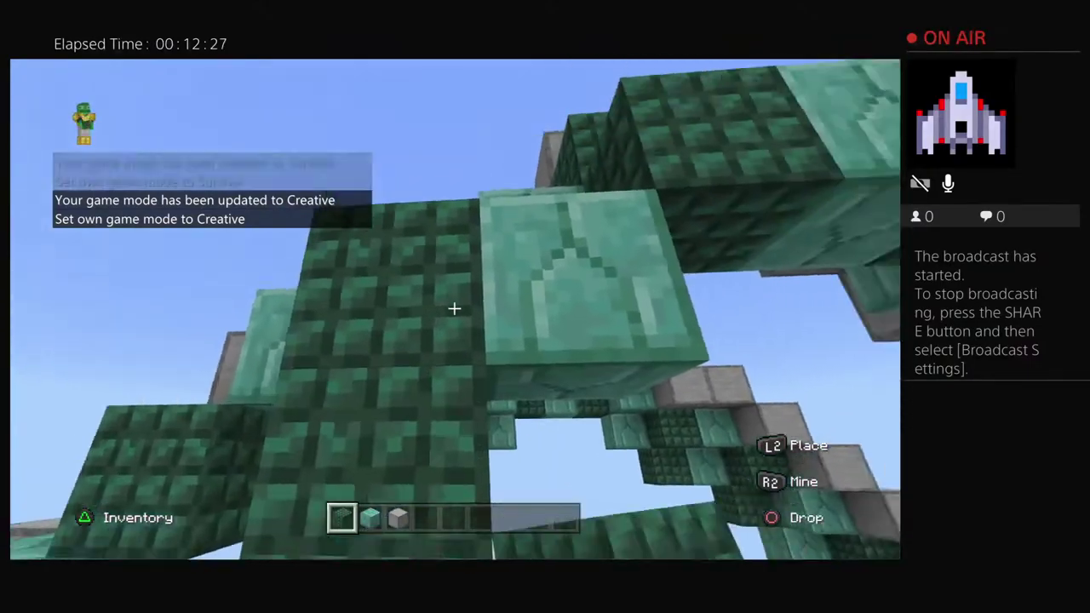
Break seven blocks from the arch, first dark prismarine, then prismarine bricks.
left_click(453, 309)
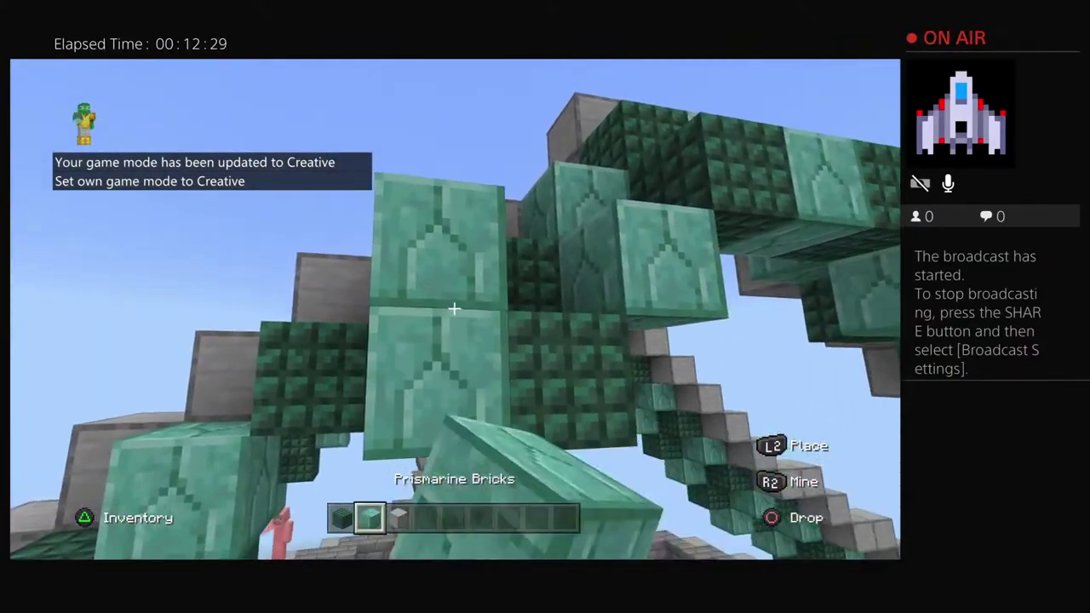
left_click(454, 308)
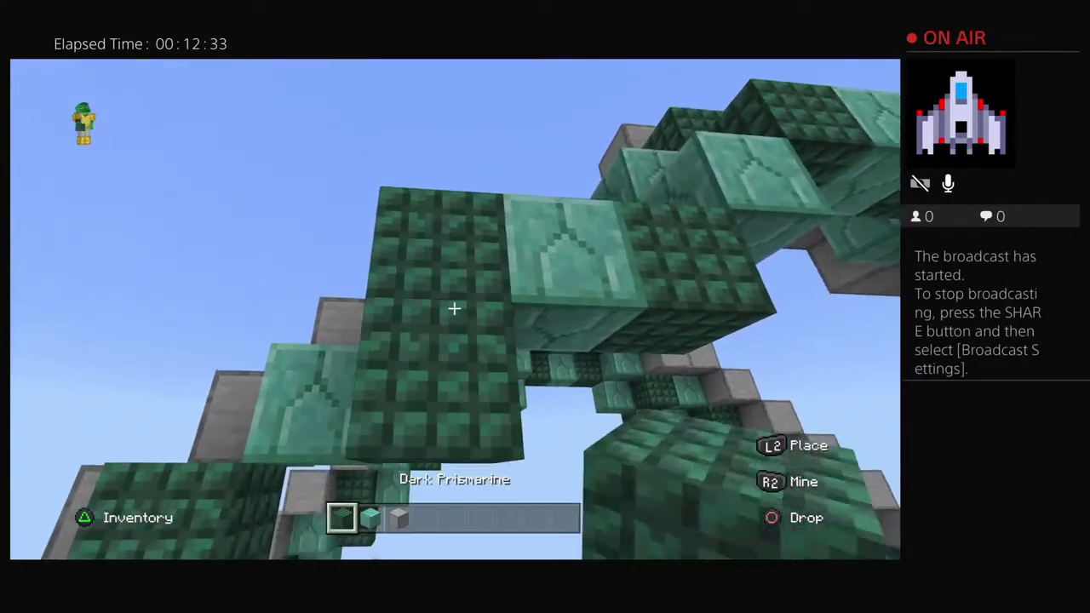
left_click(454, 308)
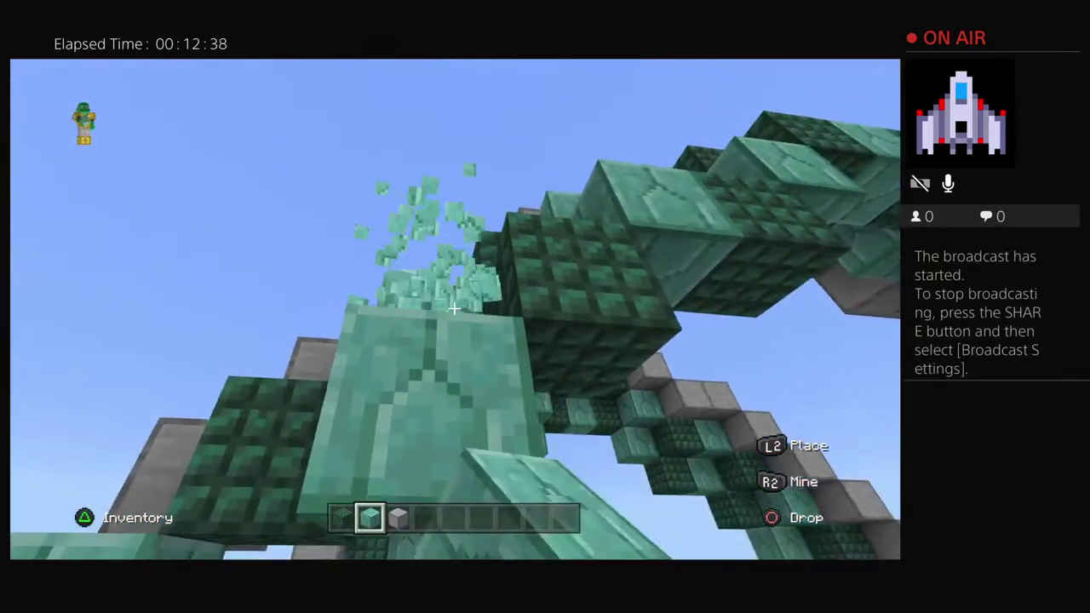
scroll(453, 308, "up", 1)
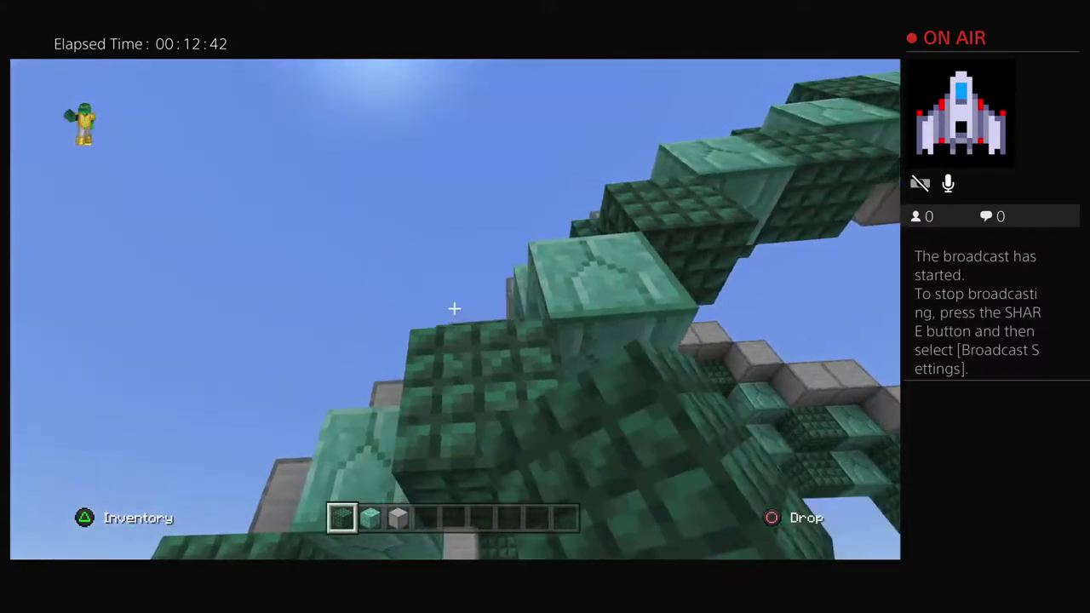
scroll(454, 308, "down", 1)
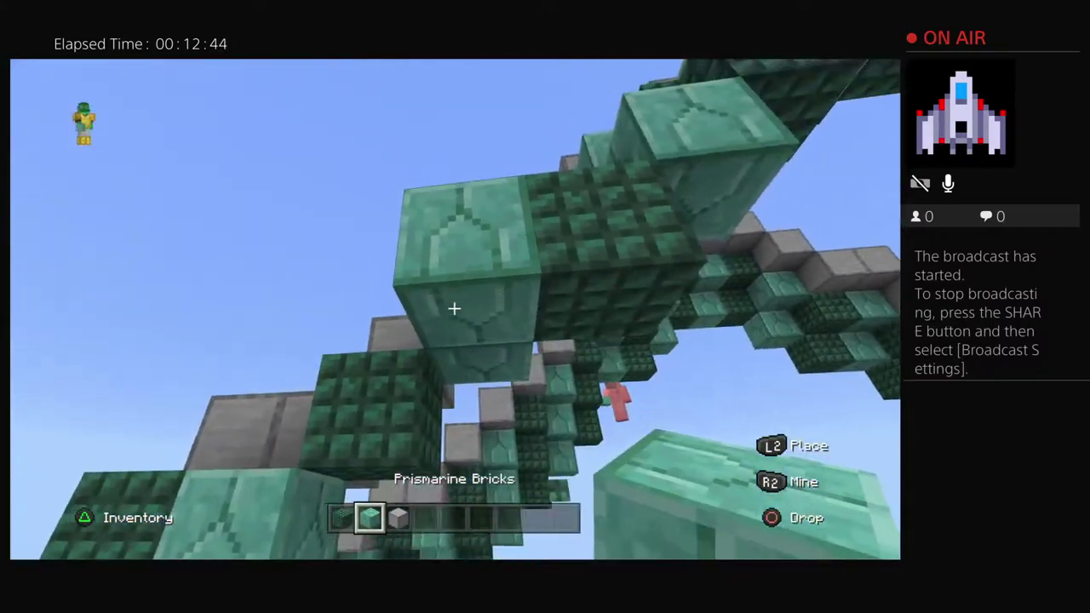
left_click(454, 308)
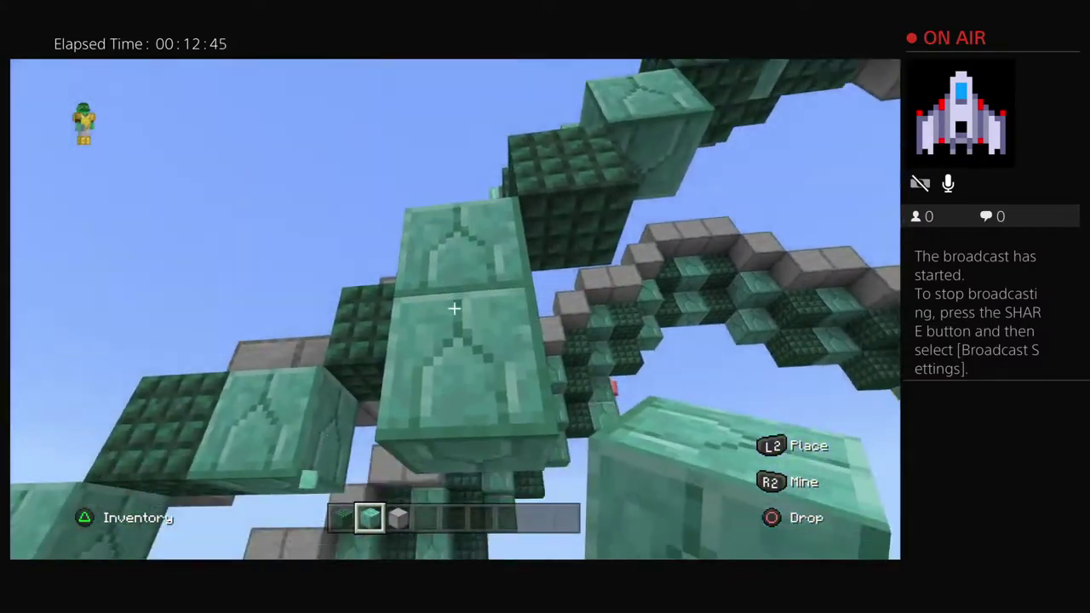
left_click(453, 308)
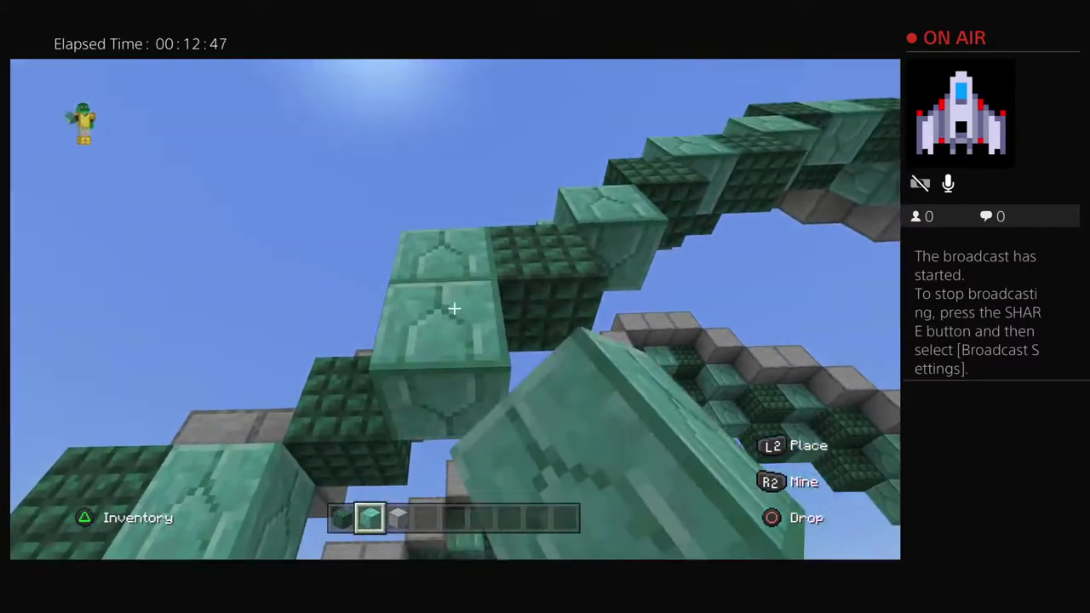
left_click(454, 309)
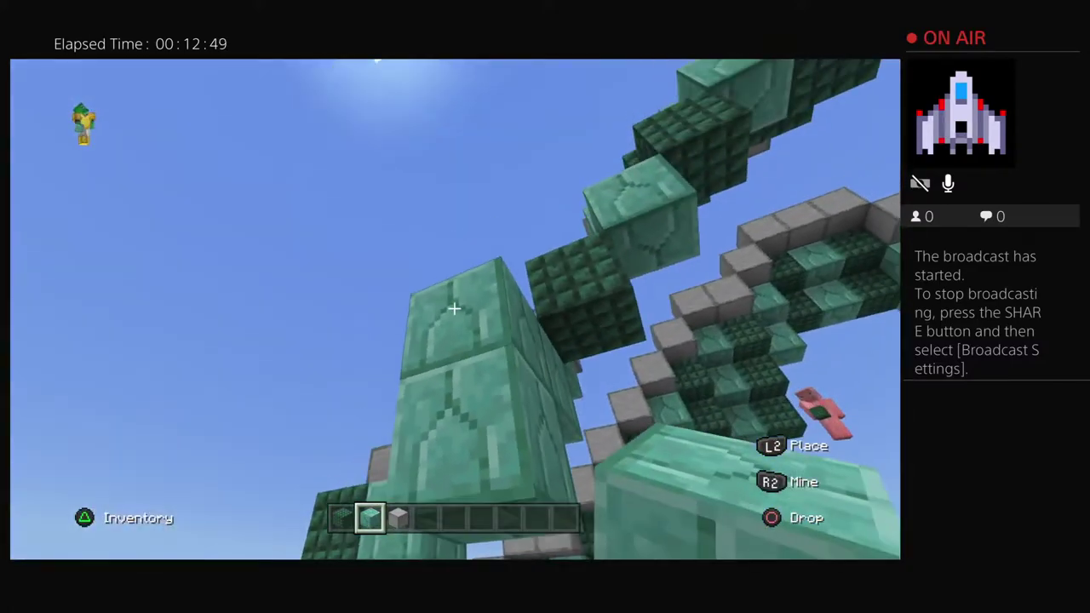
left_click(454, 308)
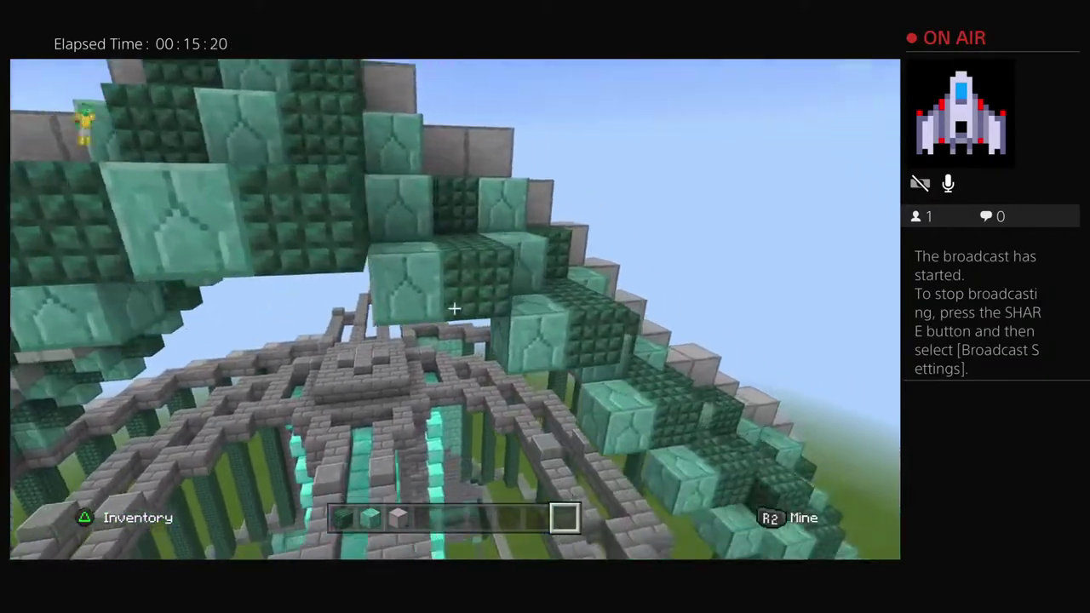
scroll(454, 518, "down", 1)
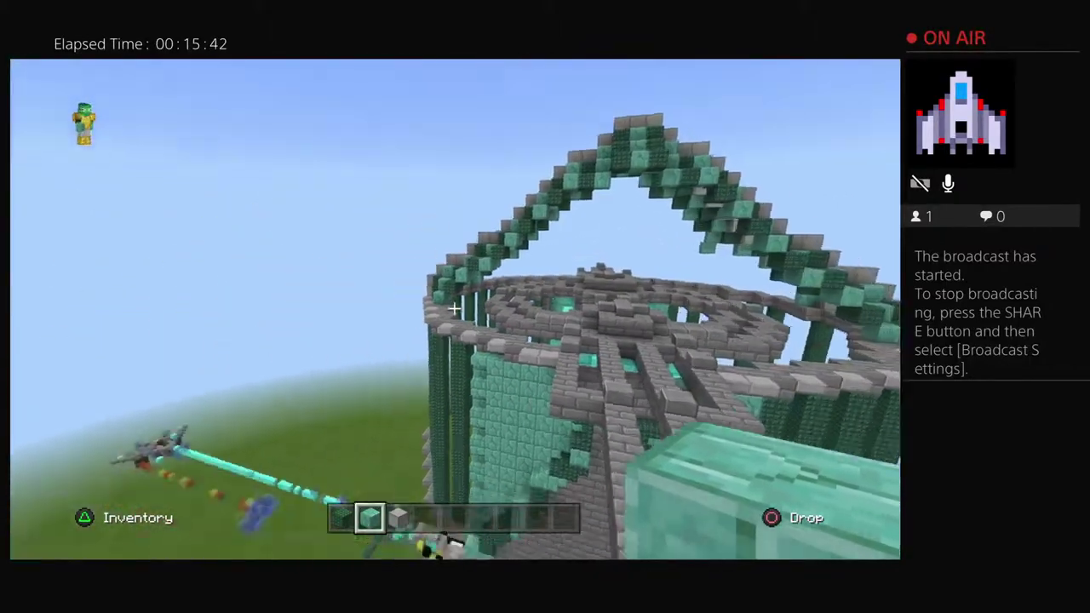
scroll(454, 308, "up", 1)
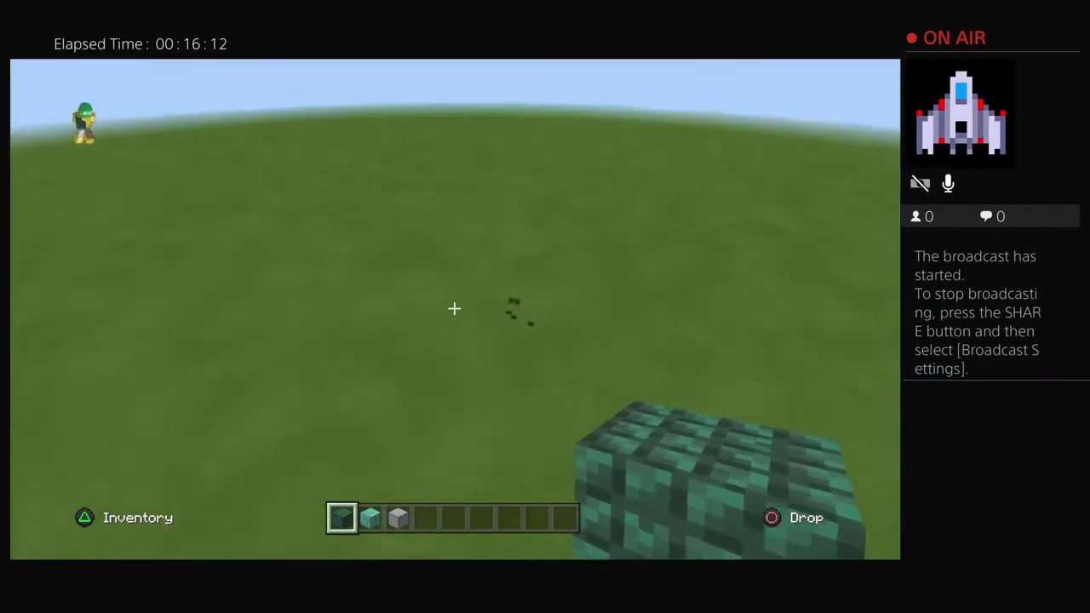
Use /effect to give the other player level-245 invisibility for 1000 seconds.
key("t")
key("Return")
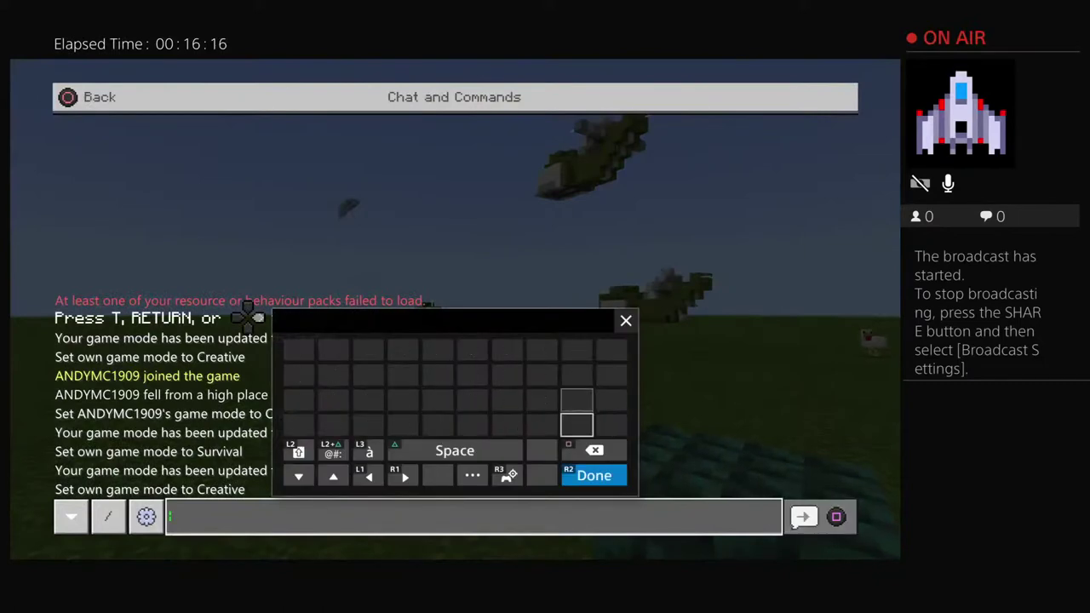
type("/")
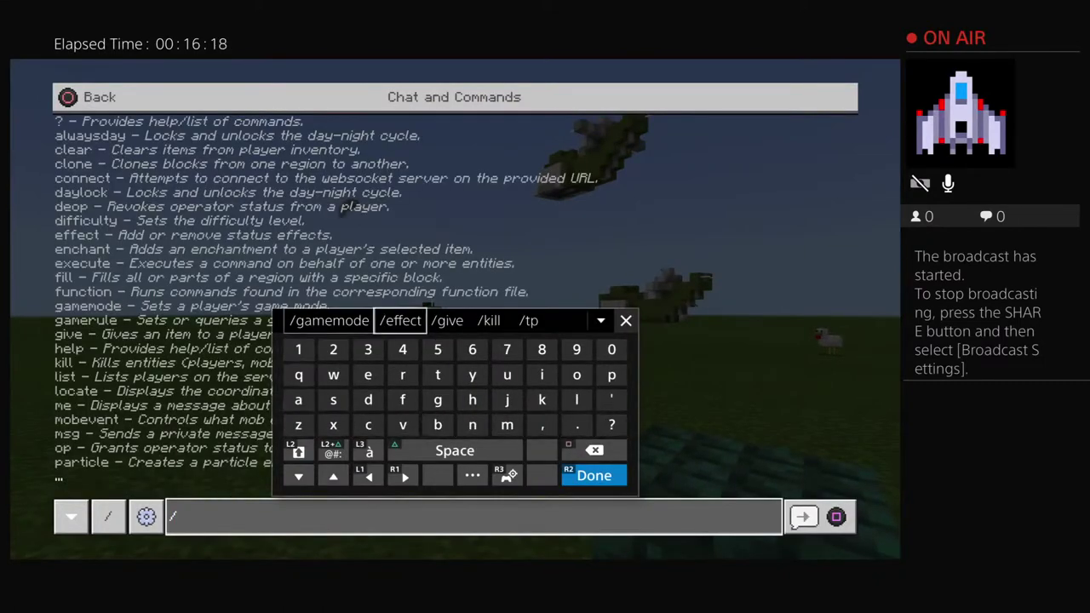
type("effect ANDYMC1909")
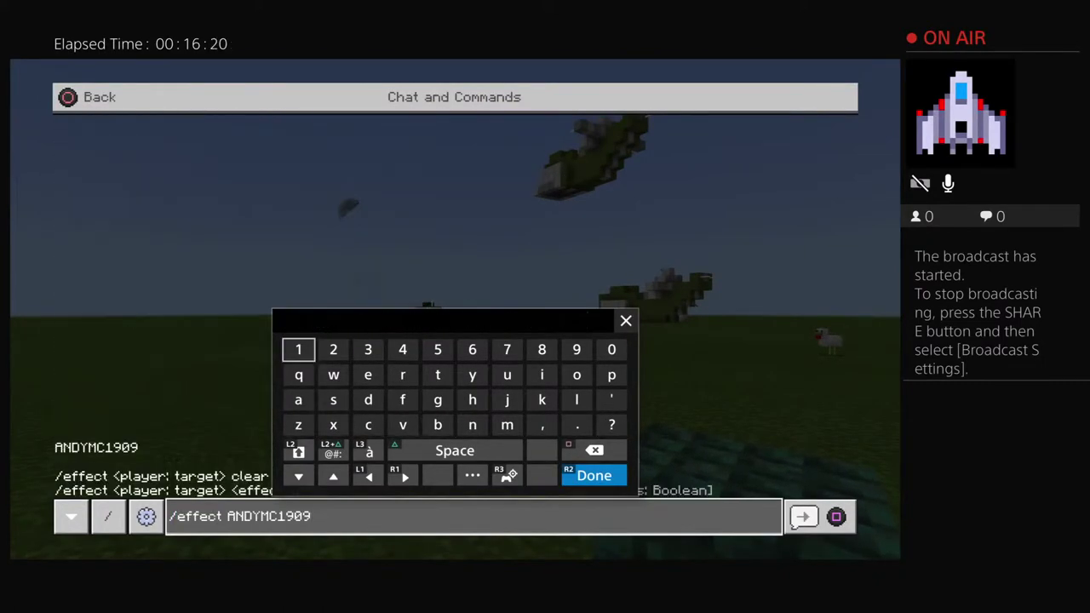
type("i")
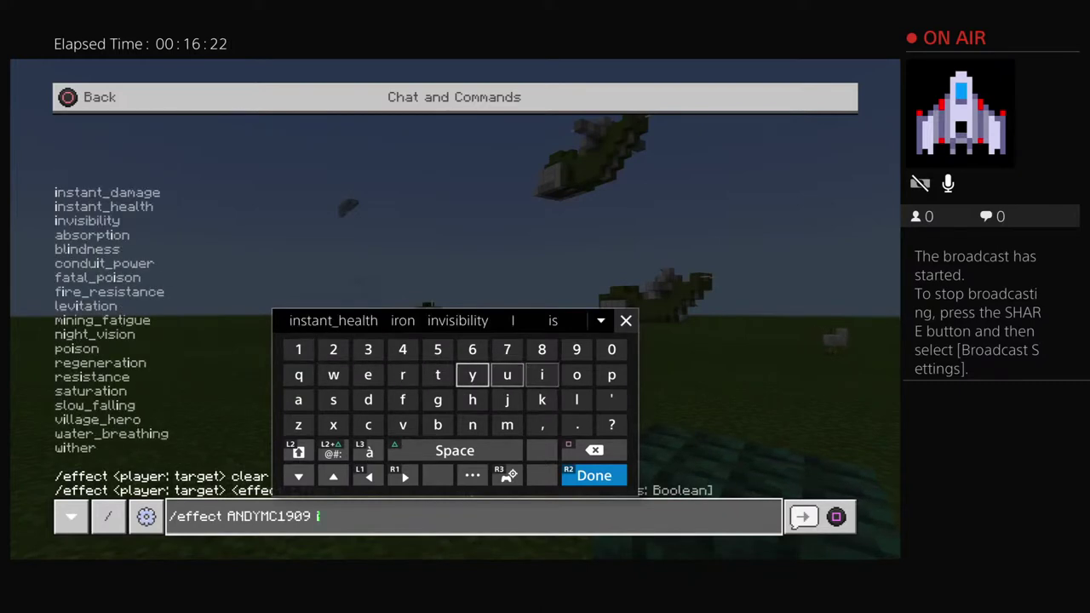
type("nvisibility")
key("Return")
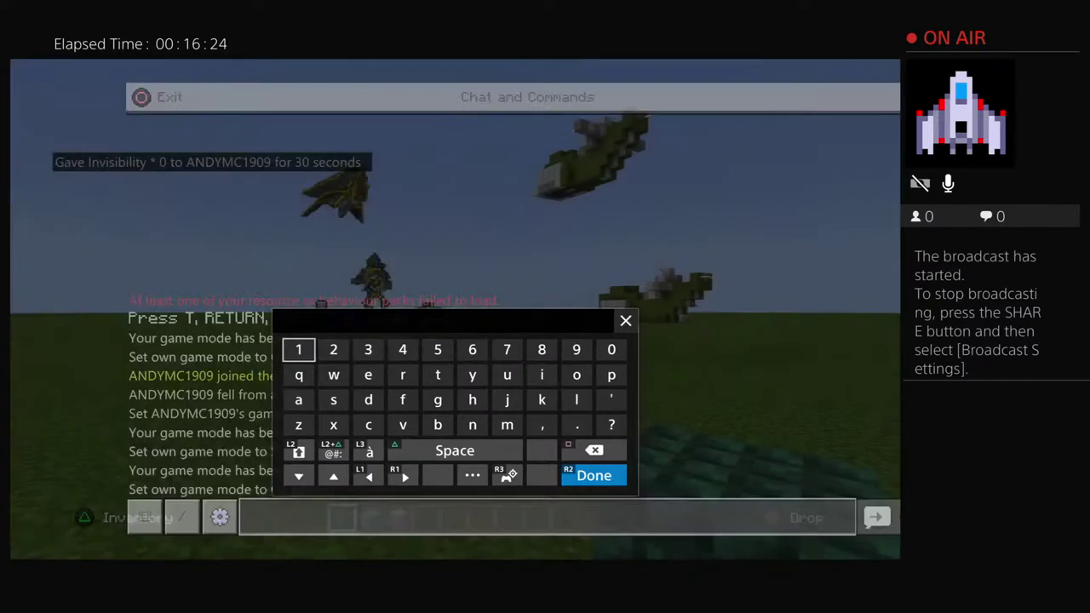
key("Escape")
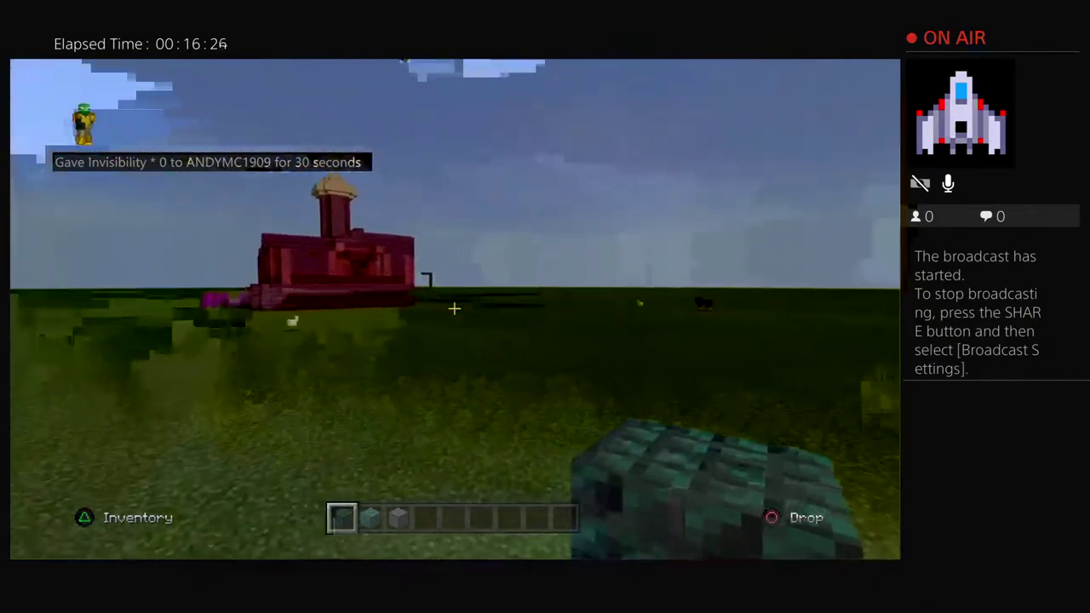
type("t")
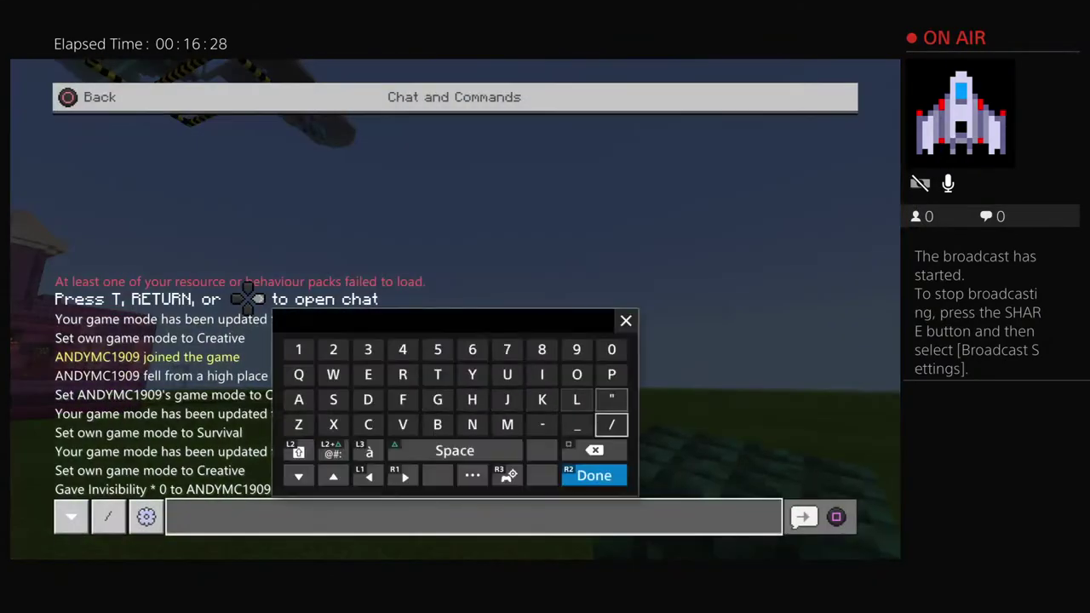
type("/effect ")
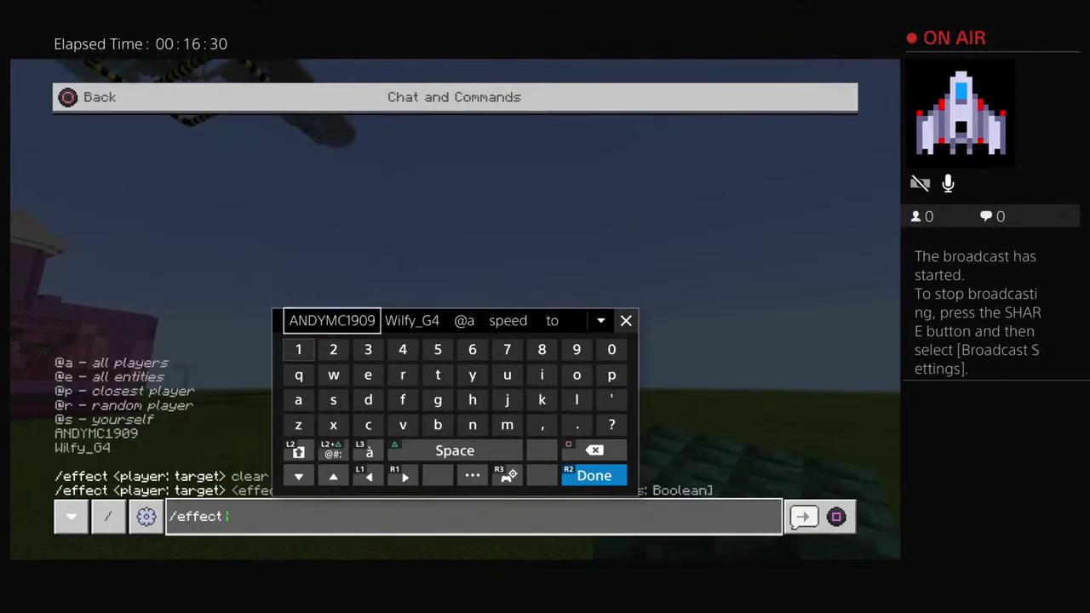
type("ANDYMC1909 ")
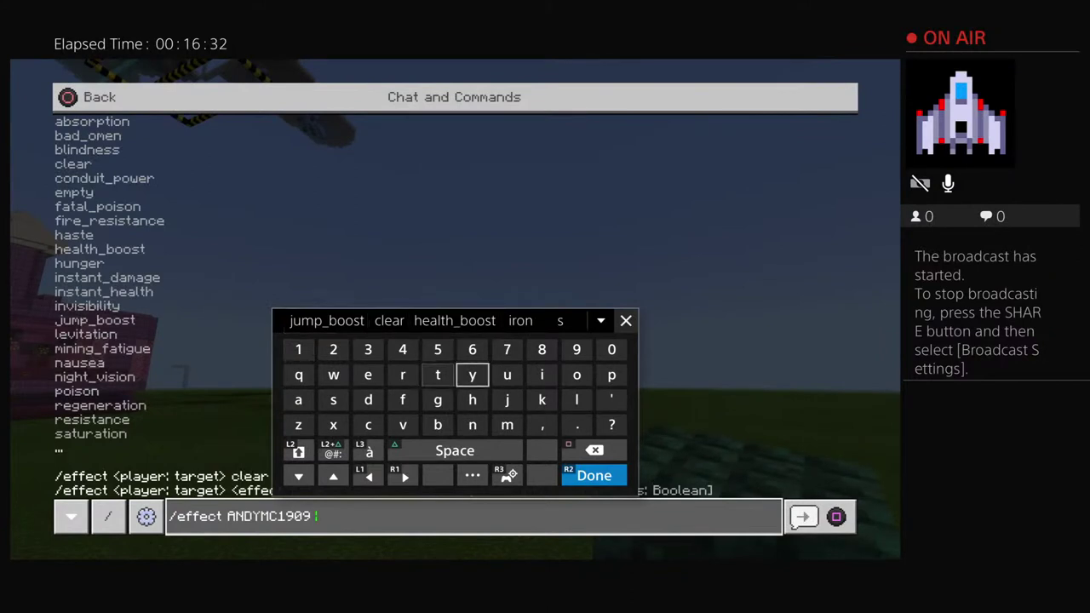
type("i")
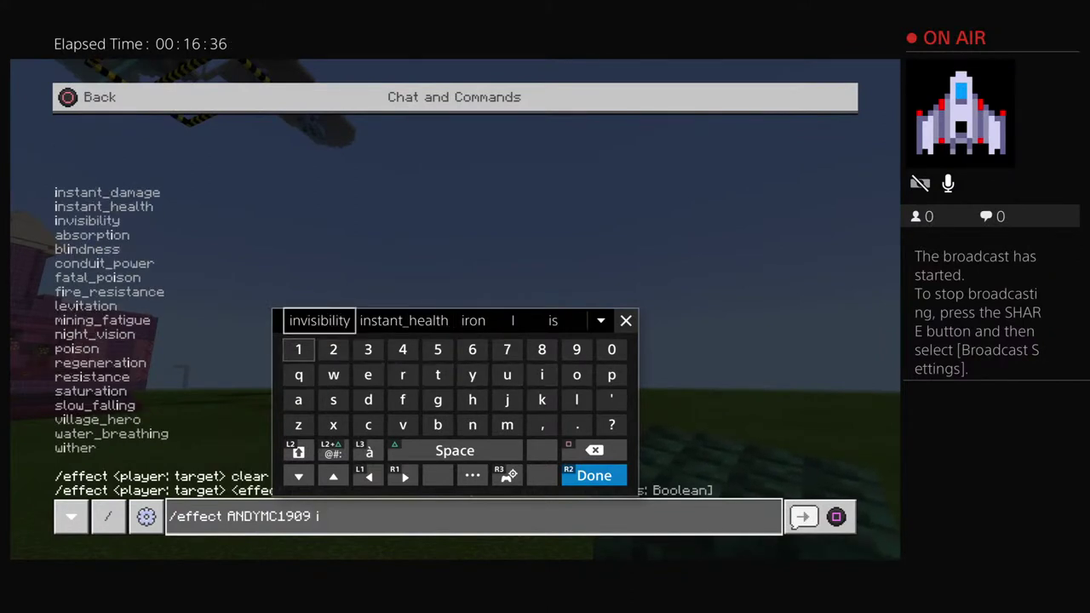
type("nvisibility 1000 245")
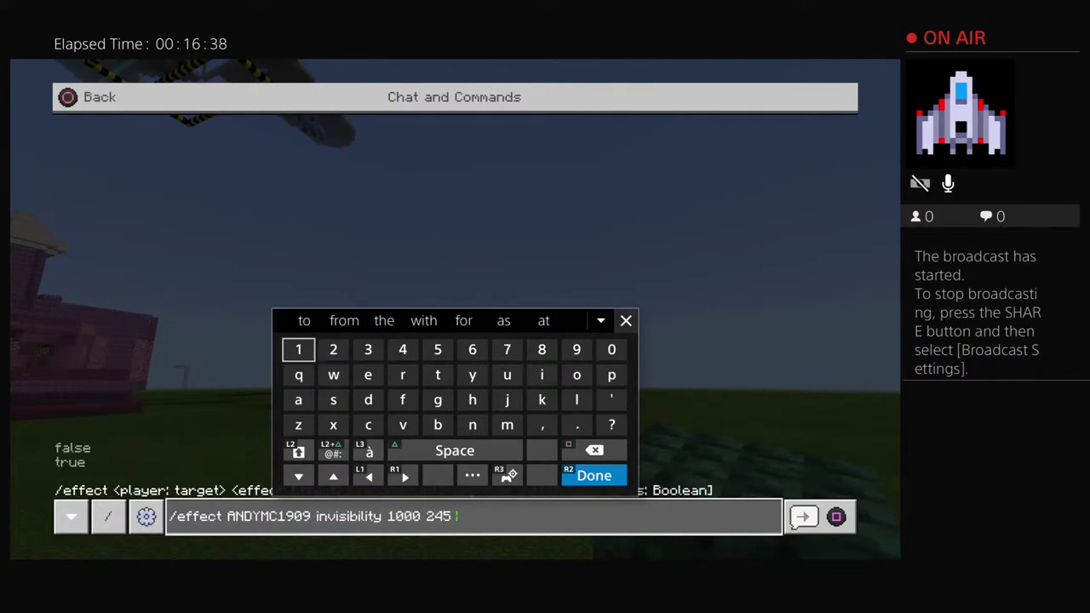
key("Return")
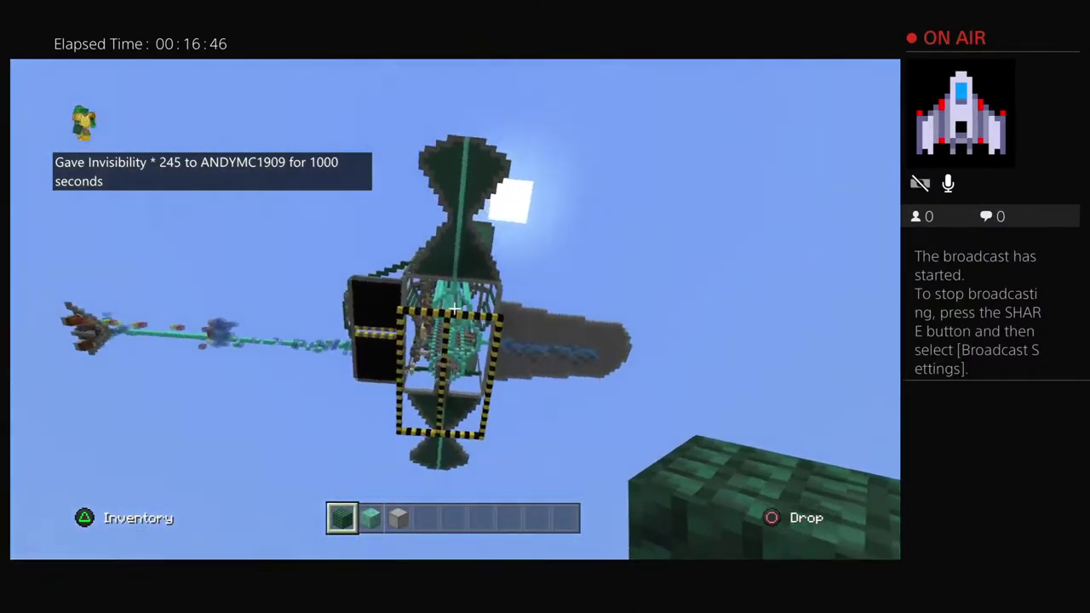
type("t")
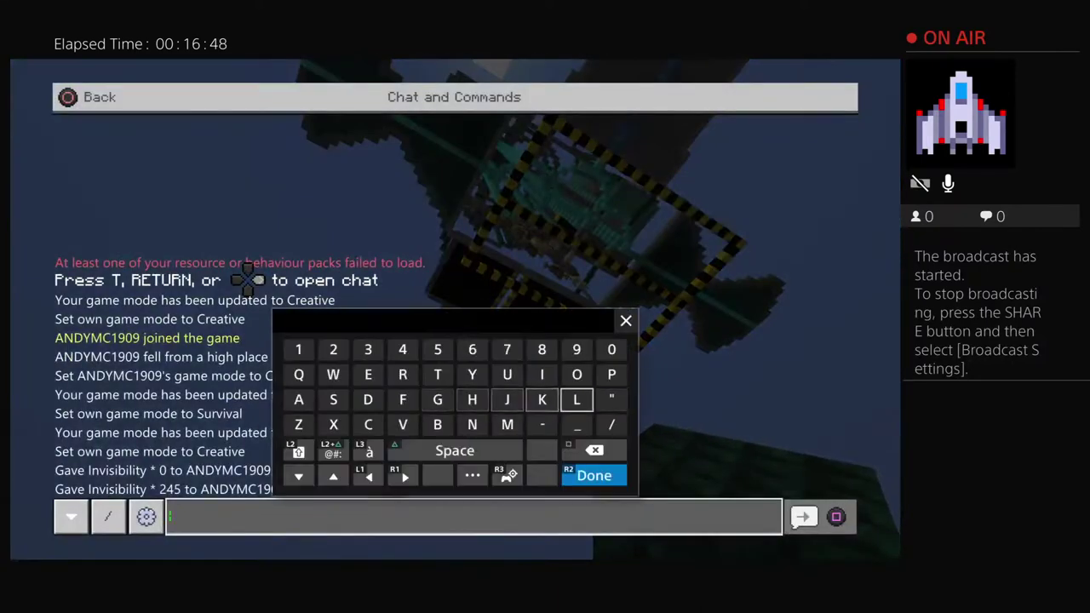
type("/")
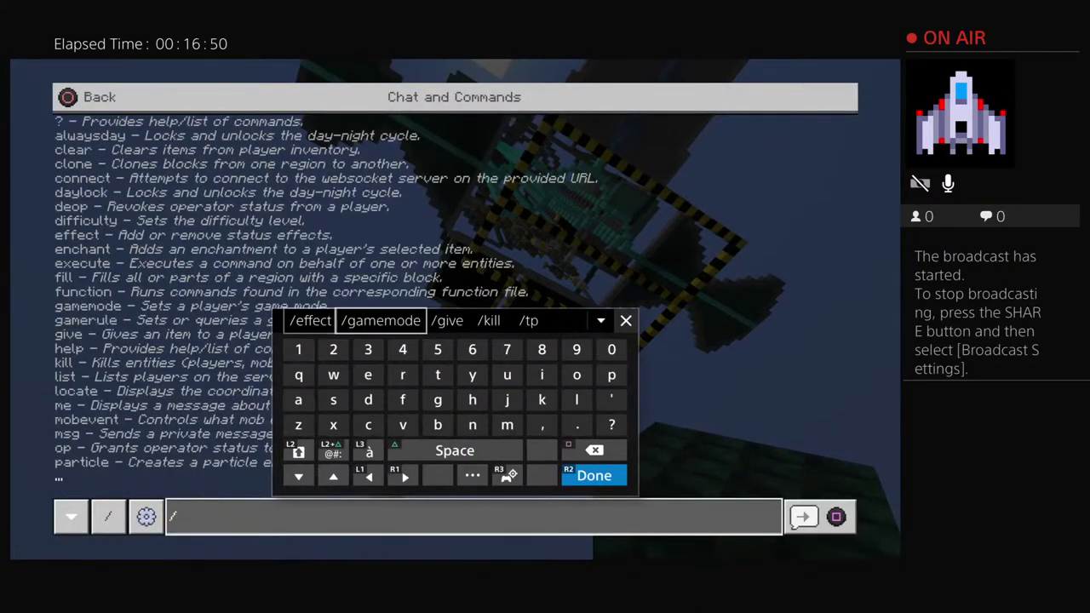
Give yourself level-0 invisibility for 30 seconds with /effect, then glance at chat history.
key("Return")
key("Return")
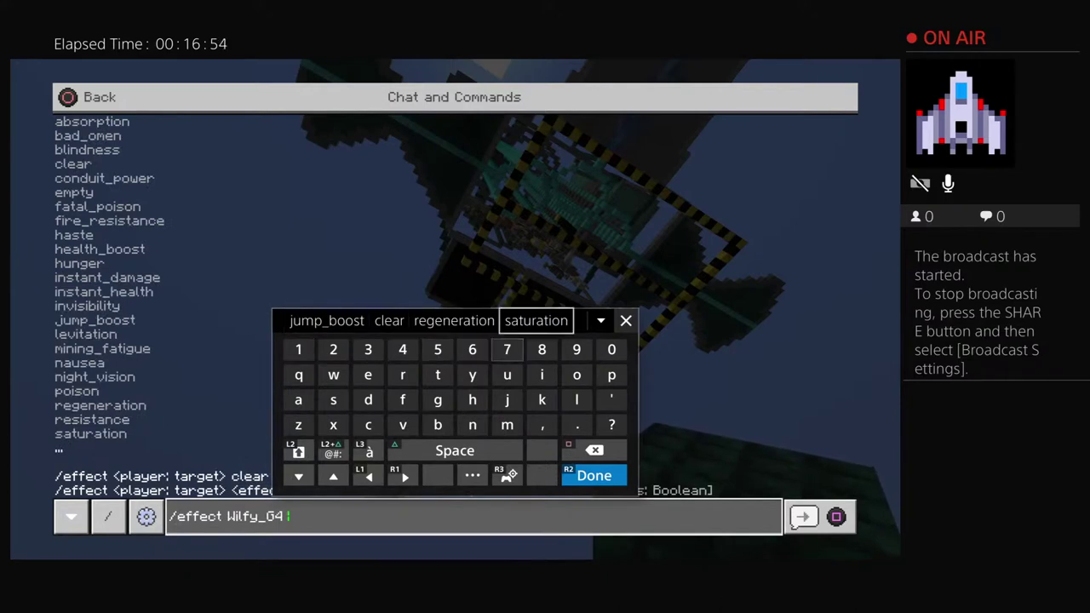
key("Return")
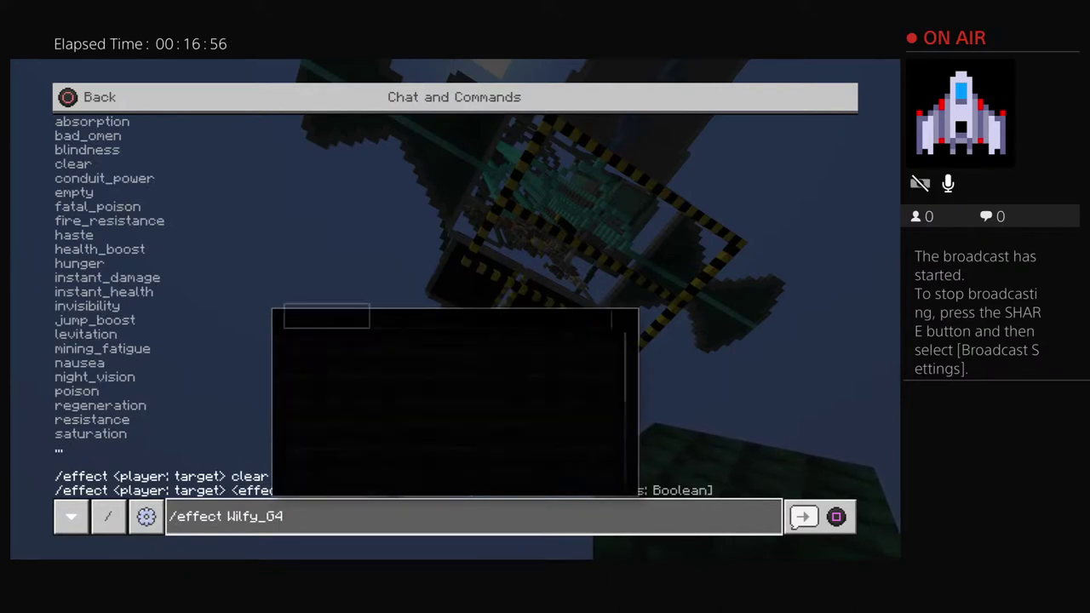
key("Down")
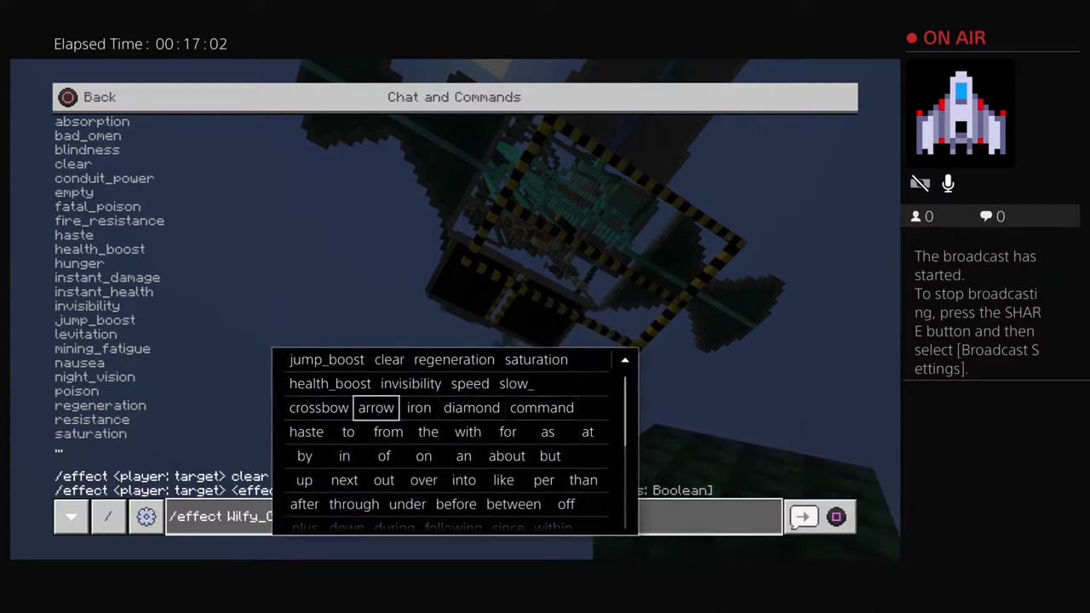
key("Escape")
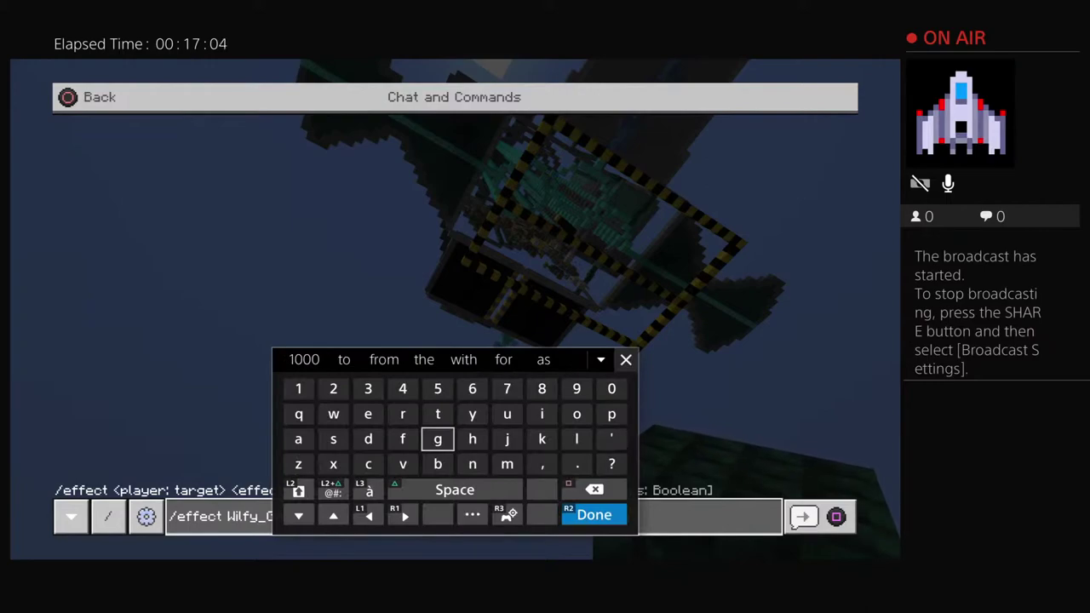
key("Return")
key("Escape")
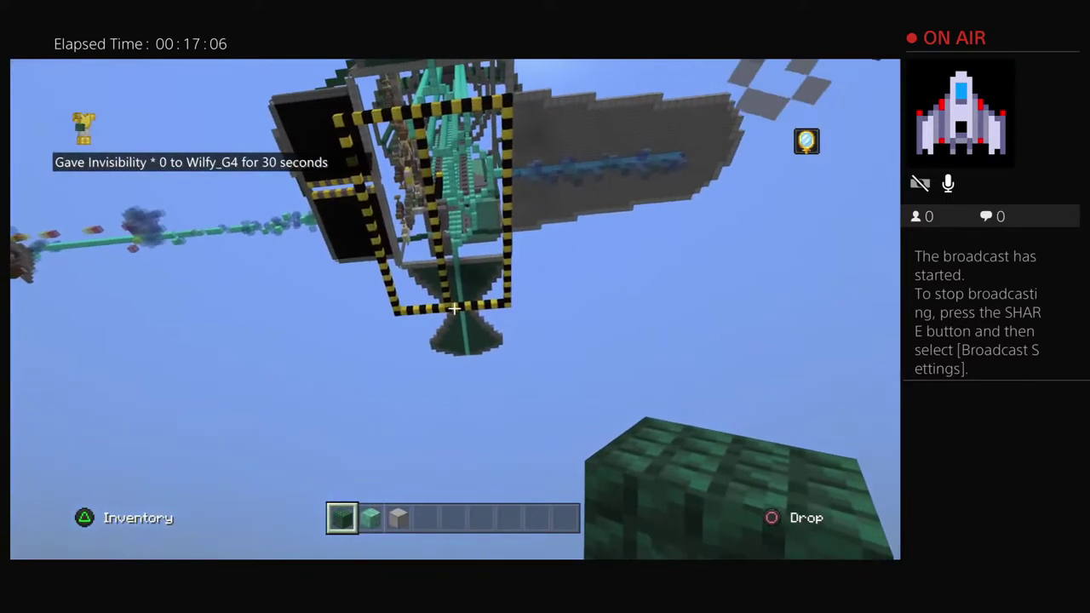
key("t")
key("Escape")
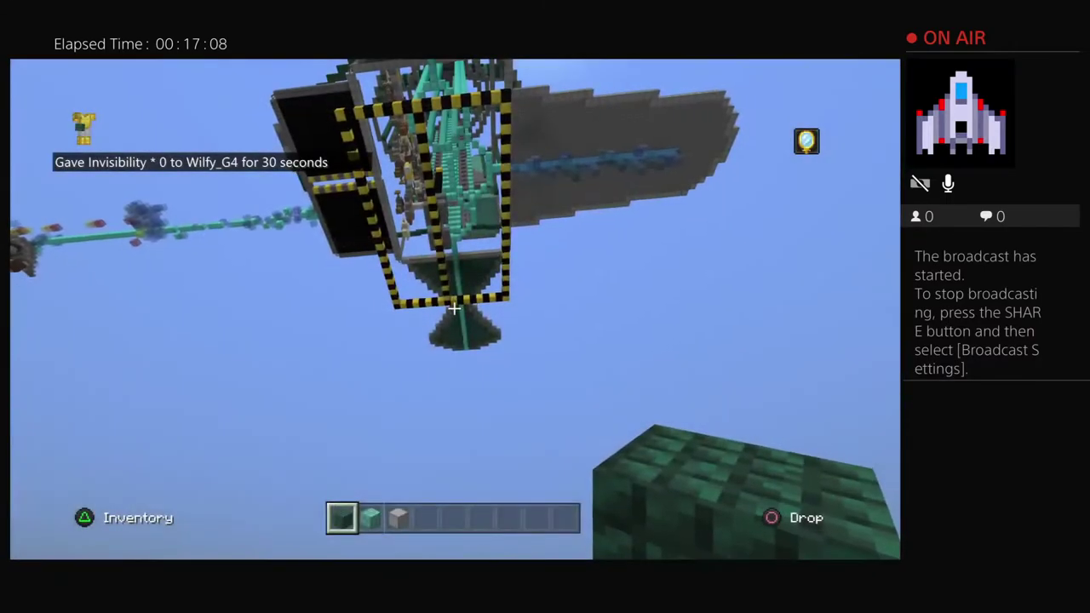
key("F5")
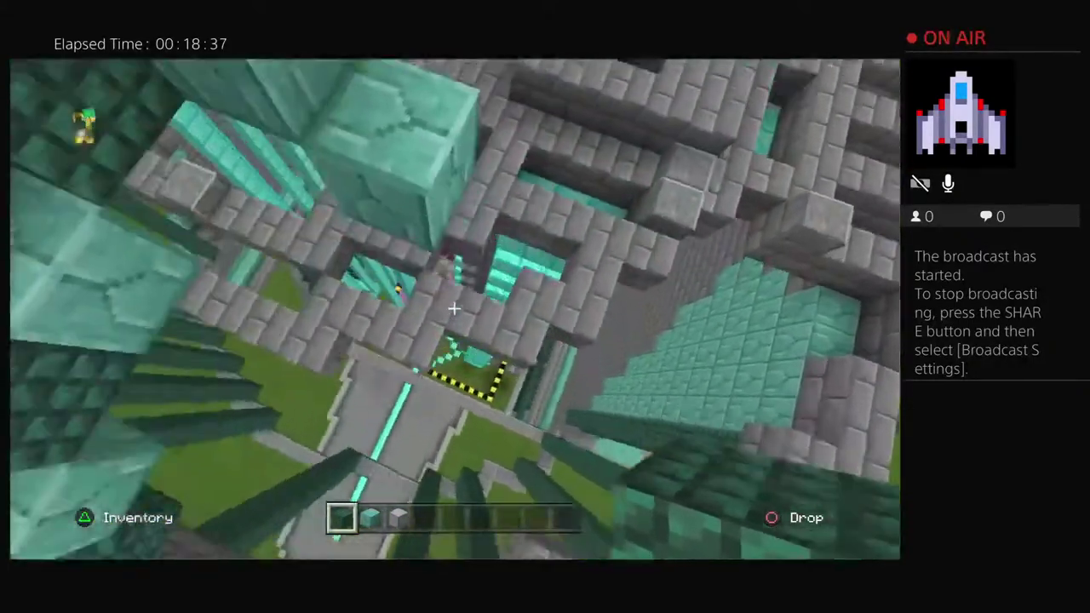
Fly to the dome and place a Prismarine Bricks block, ending with Dark Prismarine in hand.
key("2")
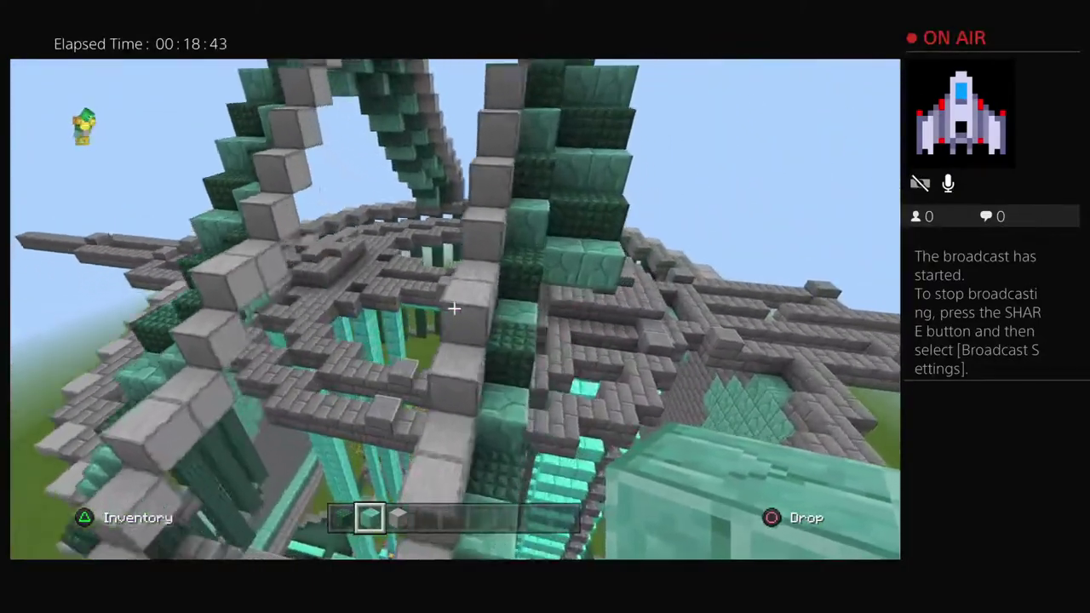
key("1")
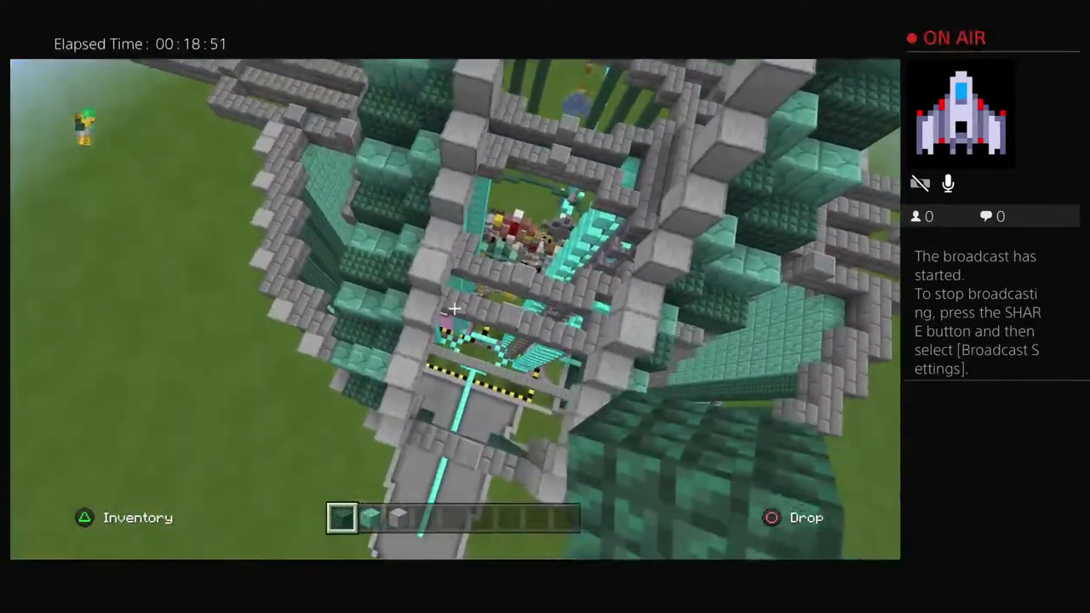
key("9")
key("1")
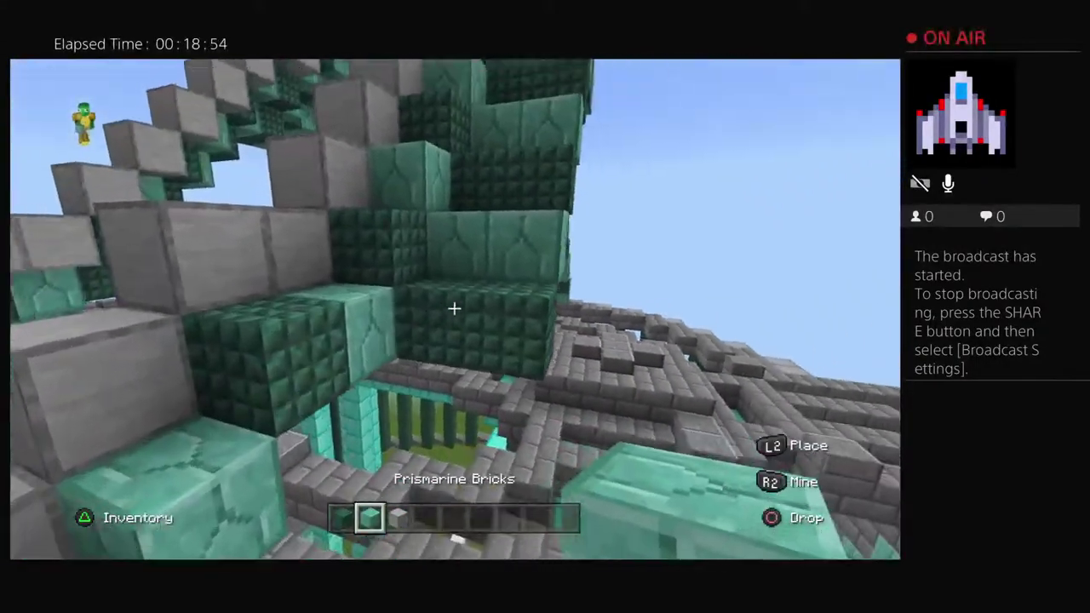
right_click(454, 309)
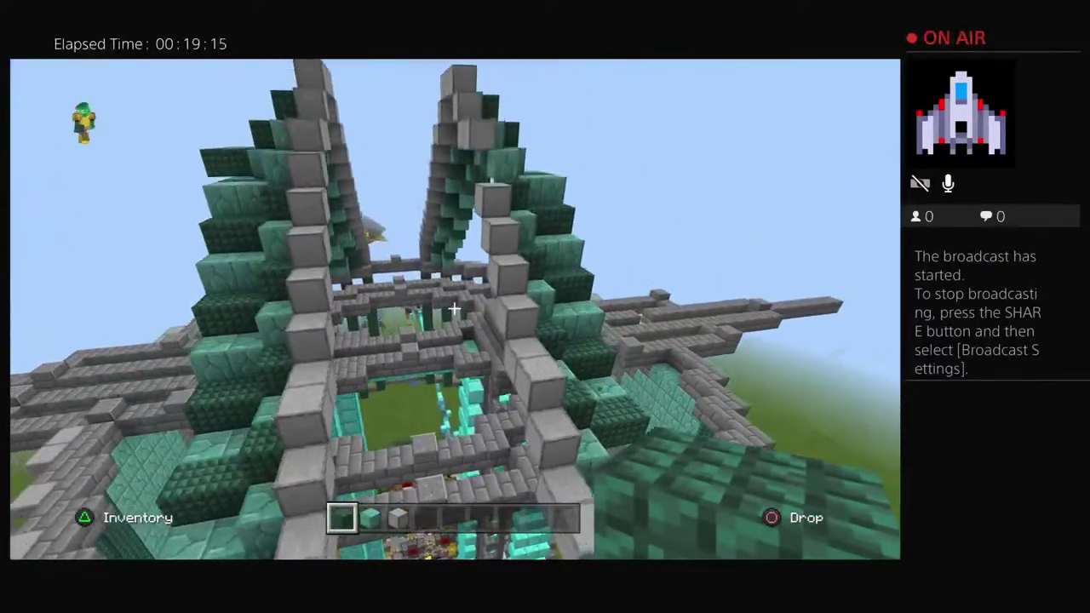
key("t")
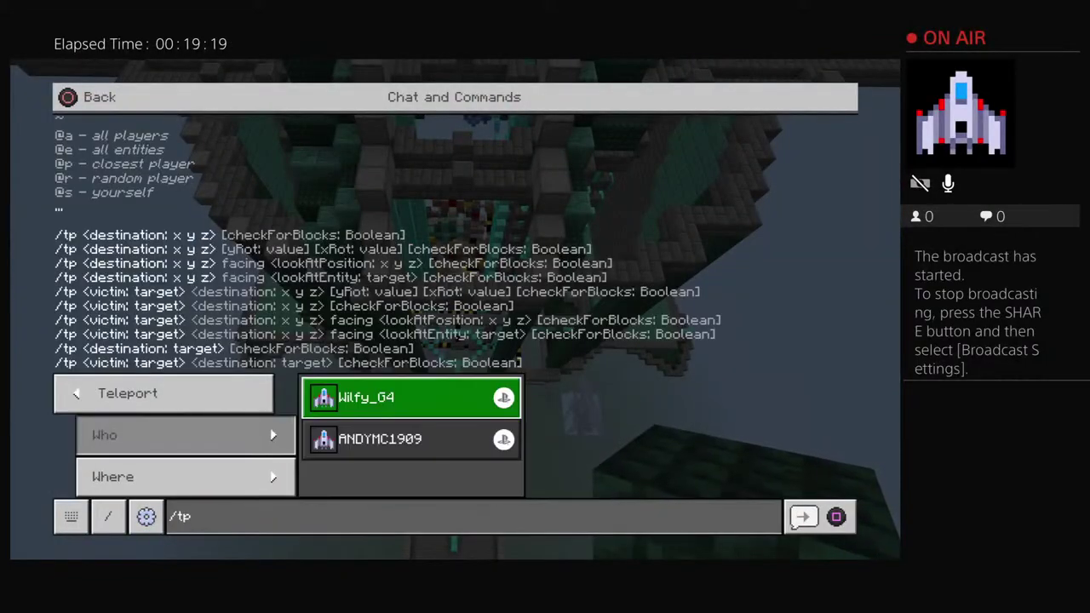
key("Return")
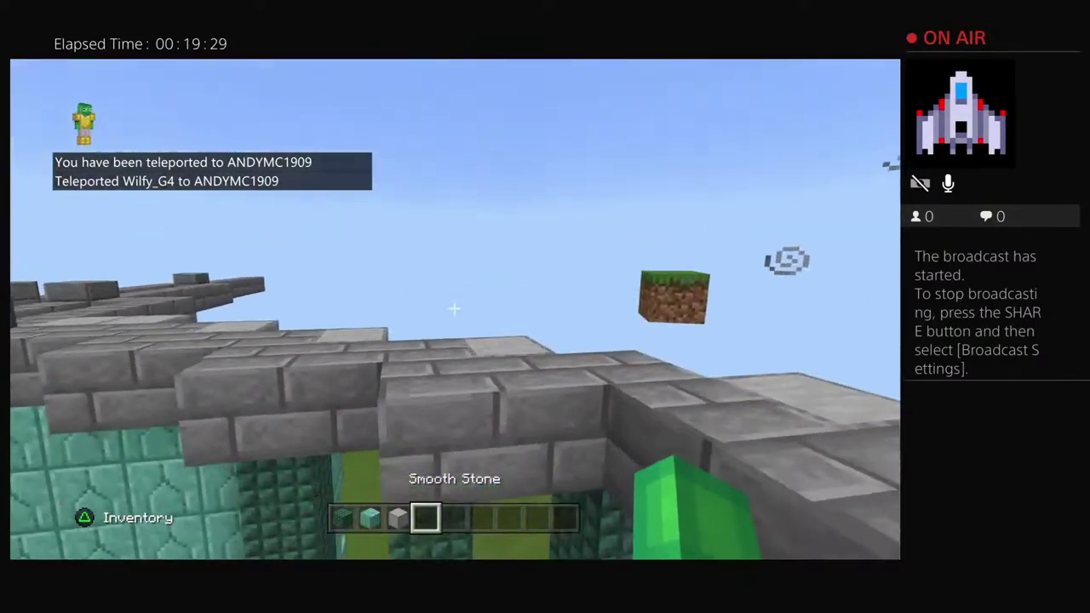
scroll(455, 308, "down", 1)
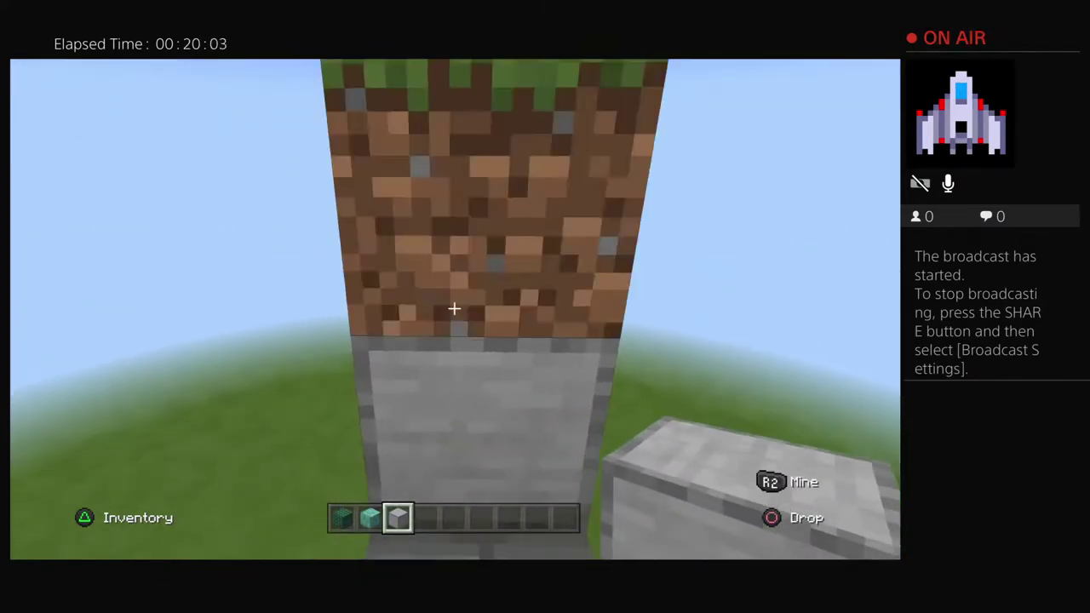
Break the floating dirt block and the stray stone-brick columns, briefly checking the inventory.
left_click(454, 308)
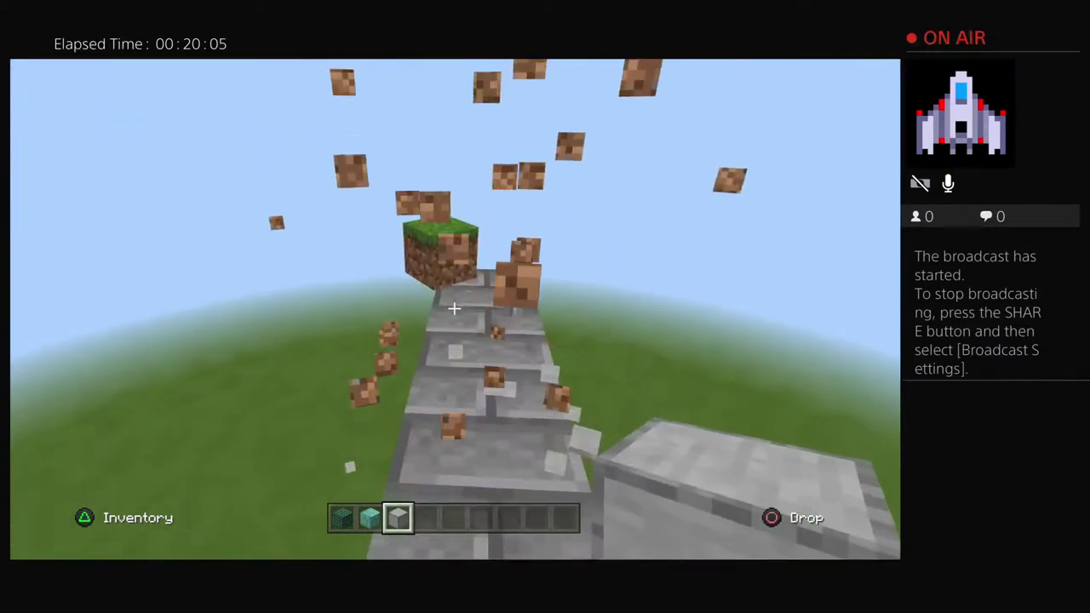
key("e")
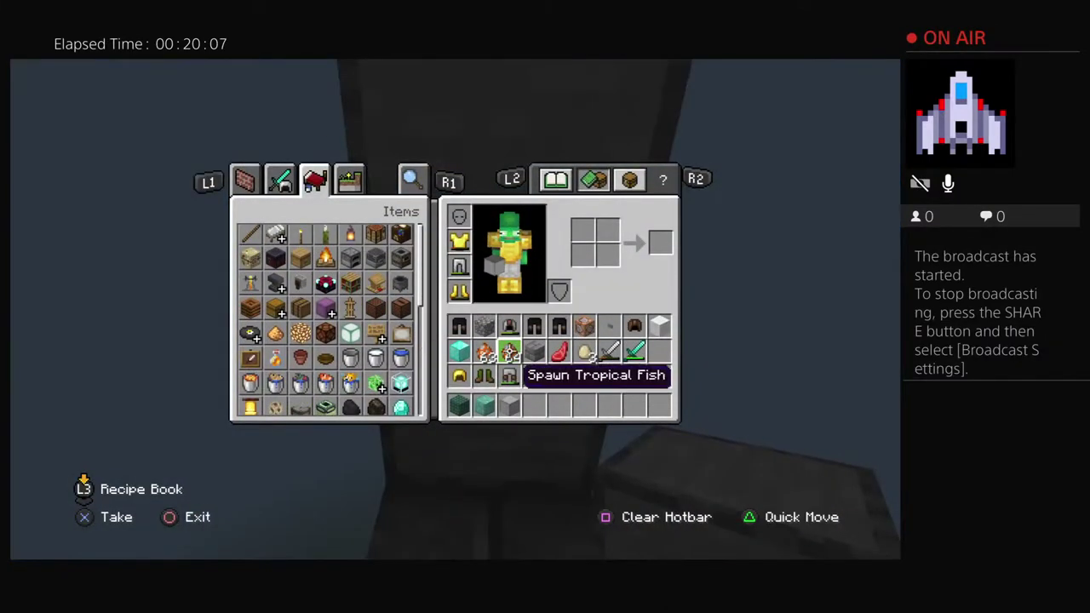
key("e")
left_click(454, 308)
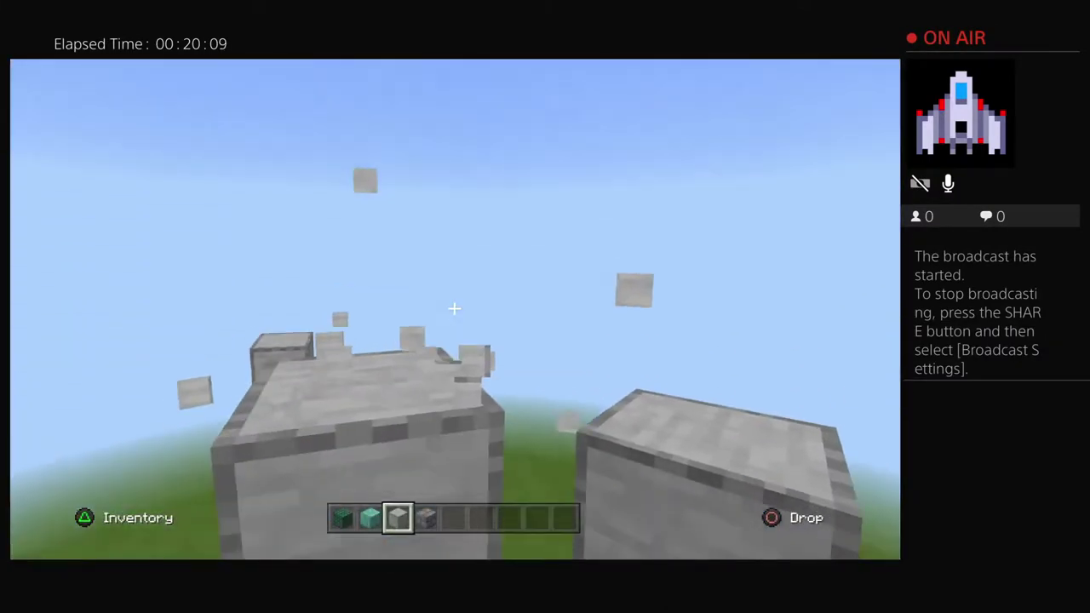
scroll(454, 308, "down", 1)
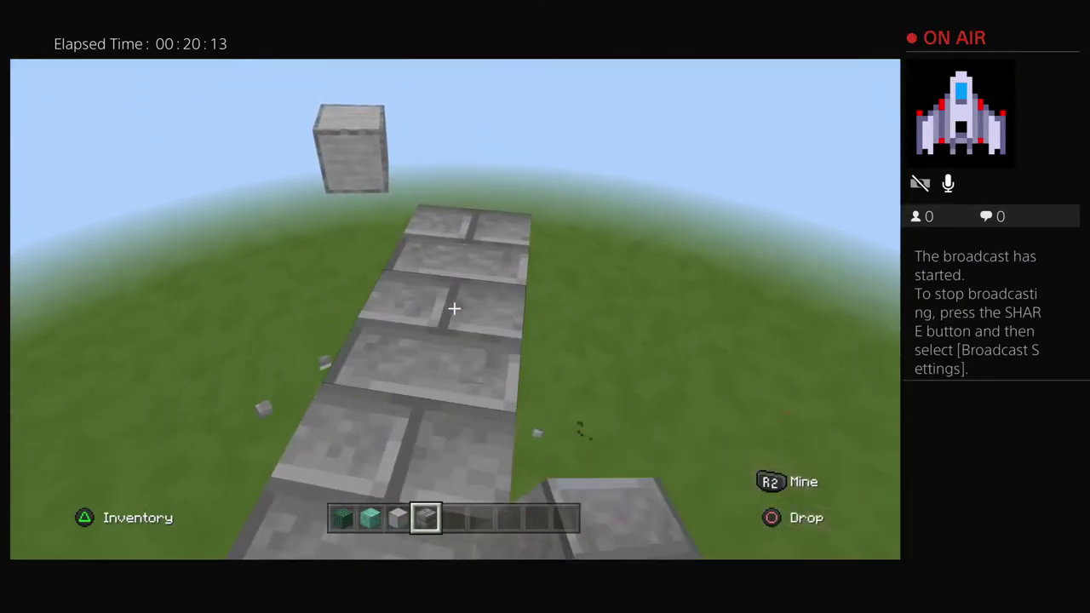
left_click(454, 308)
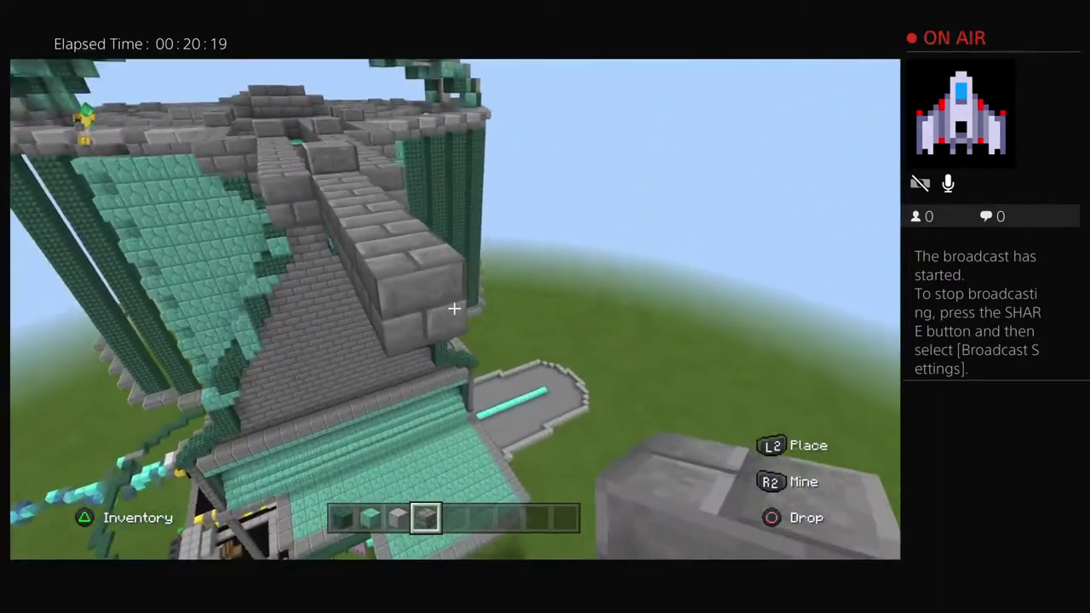
scroll(453, 308, "up", 1)
scroll(454, 308, "up", 1)
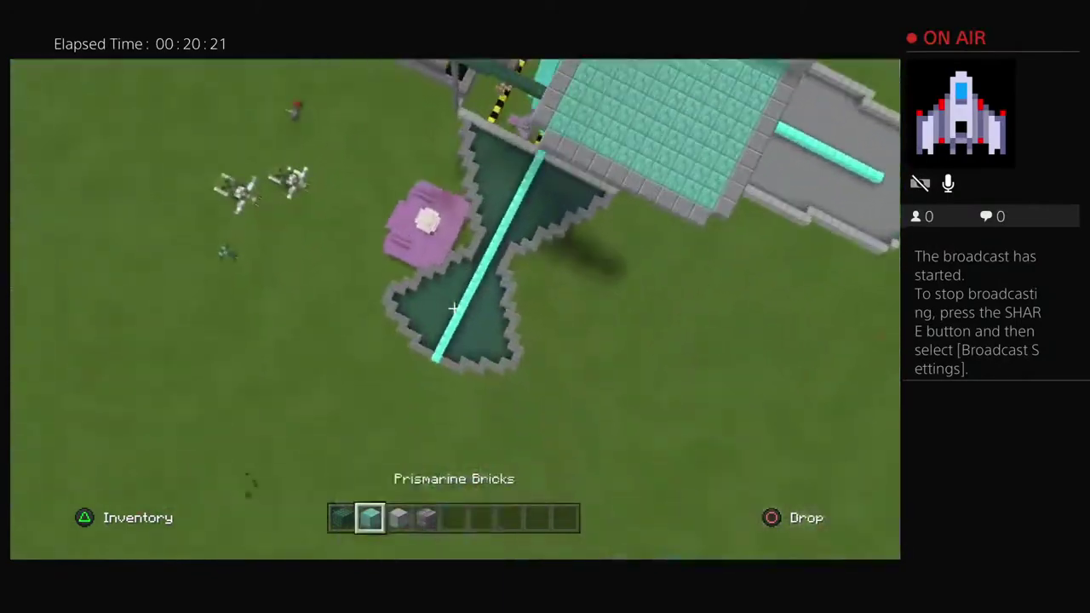
scroll(454, 308, "up", 1)
scroll(454, 308, "up", 2)
scroll(454, 309, "up", 1)
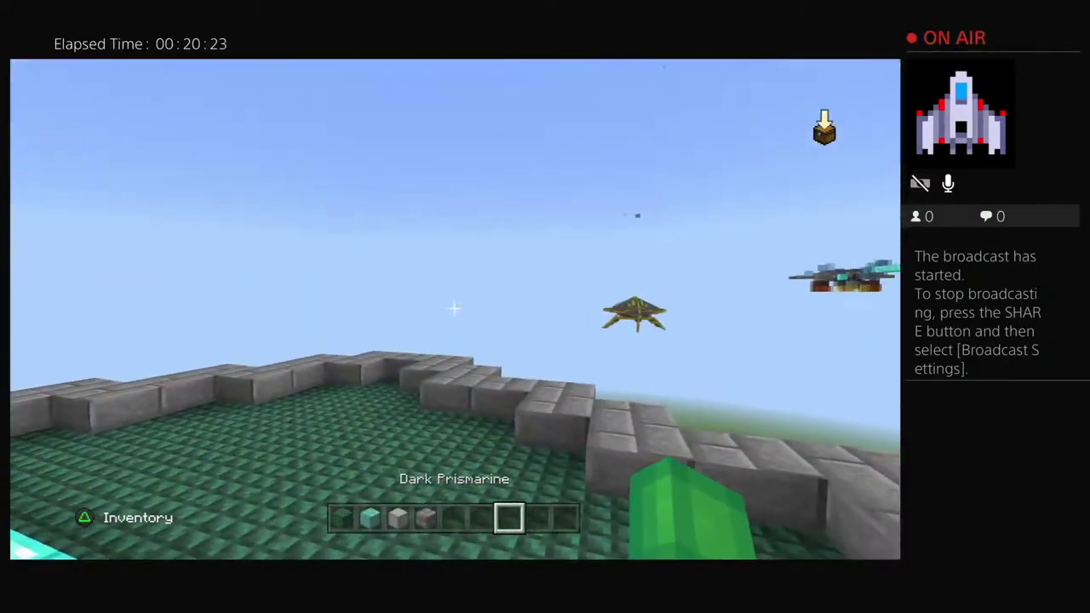
scroll(454, 308, "up", 1)
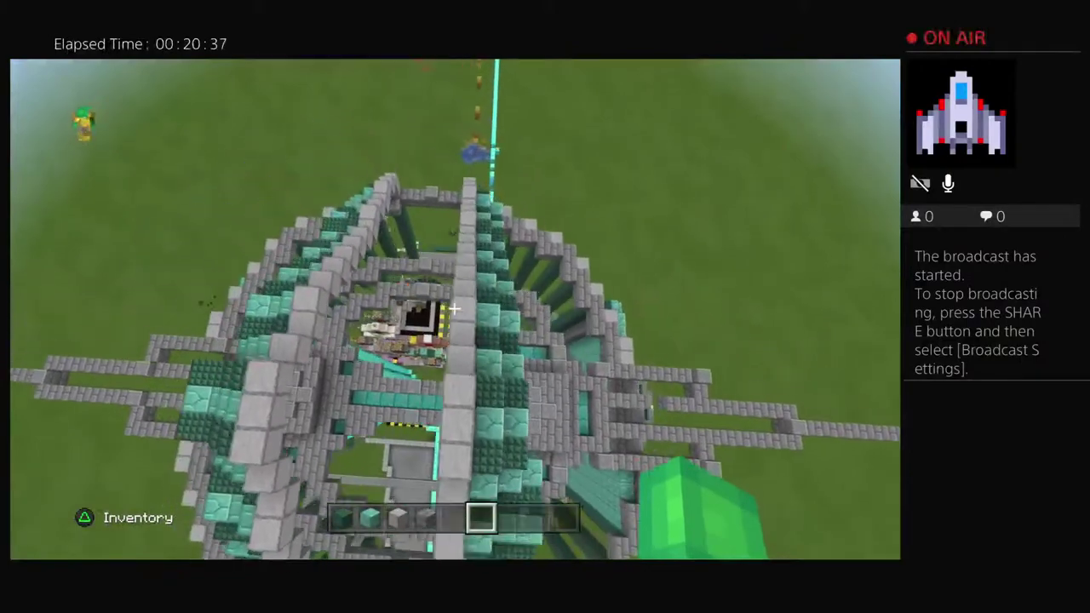
scroll(454, 308, "up", 2)
scroll(455, 309, "up", 1)
scroll(455, 308, "up", 1)
scroll(455, 309, "down", 1)
scroll(455, 309, "up", 2)
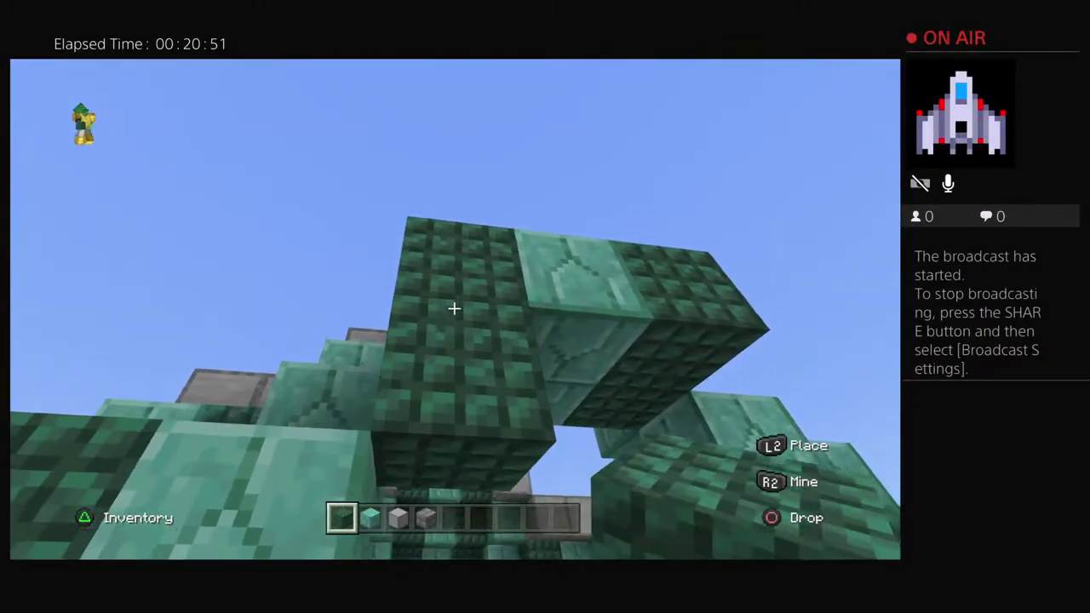
Mine blocks with Prismarine Bricks selected, then place a Dark Prismarine column under the bridge.
key("2")
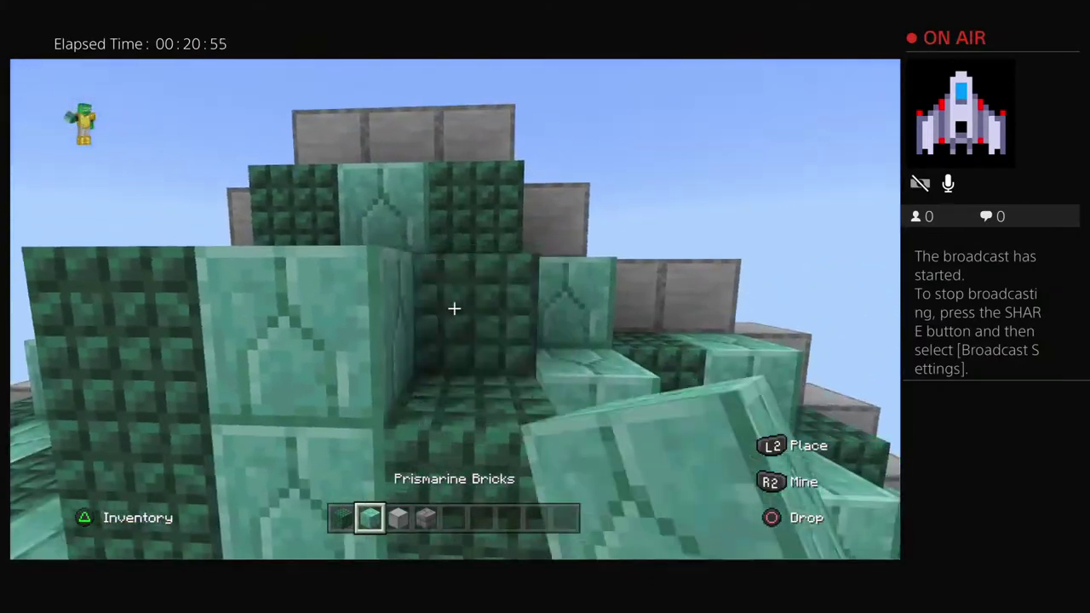
left_click(454, 308)
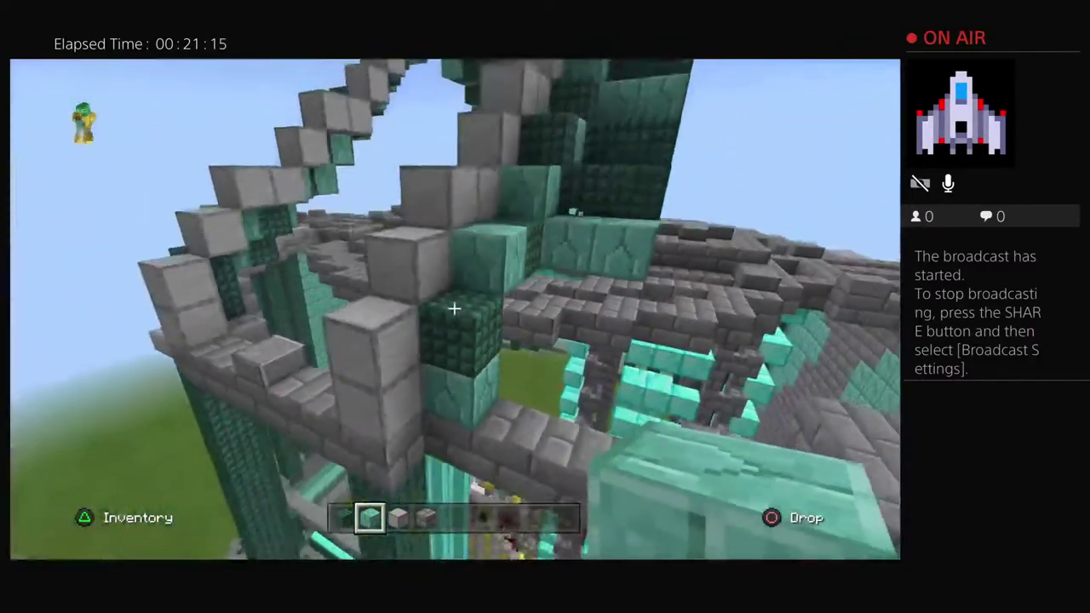
key("1")
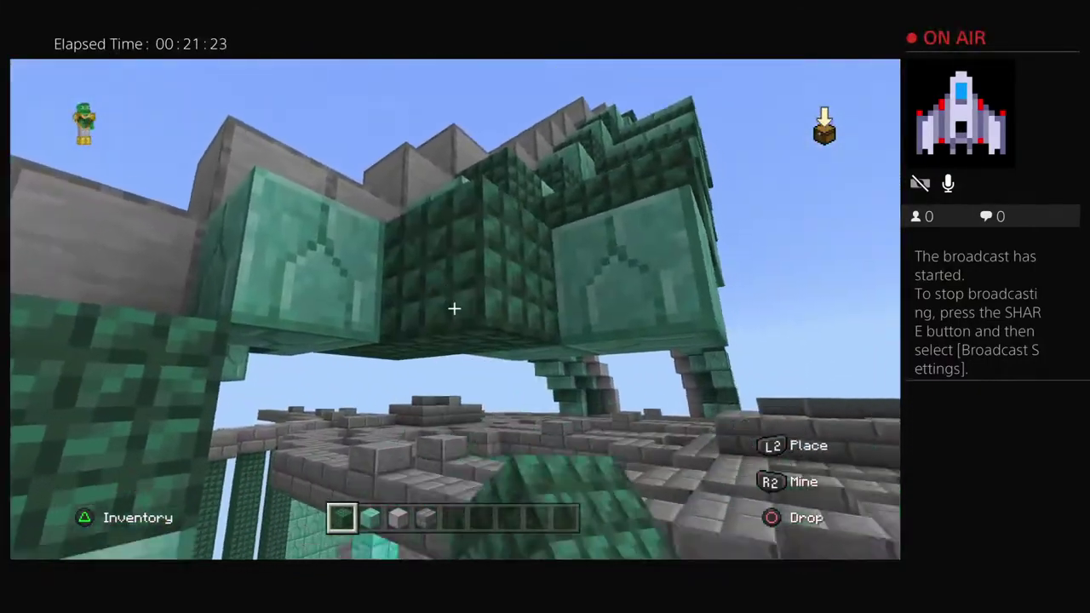
right_click(454, 308)
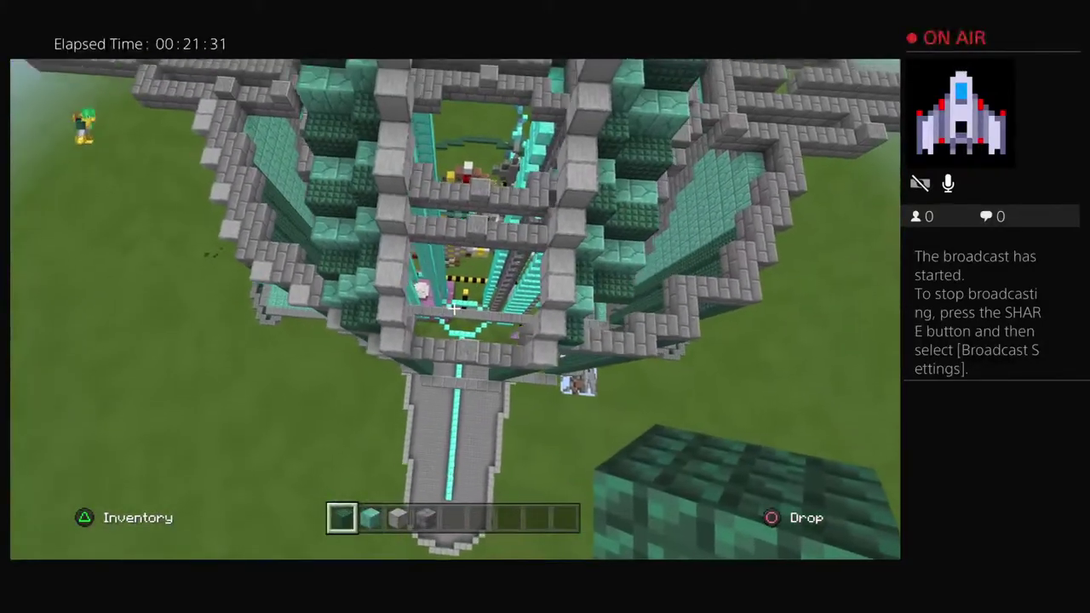
scroll(453, 307, "down", 1)
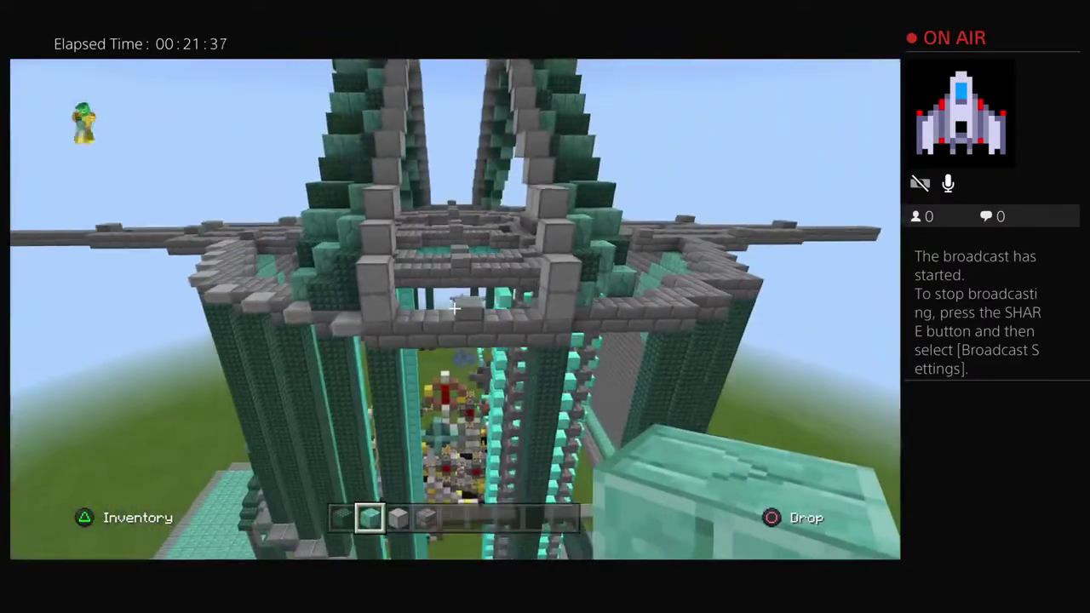
scroll(454, 307, "up", 1)
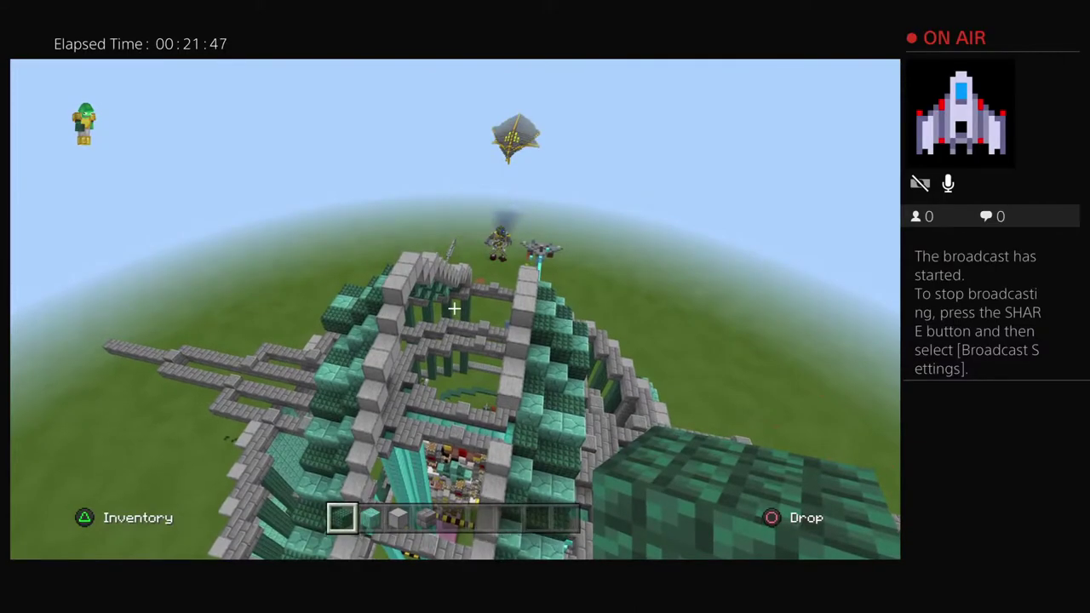
scroll(454, 309, "up", 1)
scroll(454, 309, "down", 2)
scroll(453, 309, "down", 2)
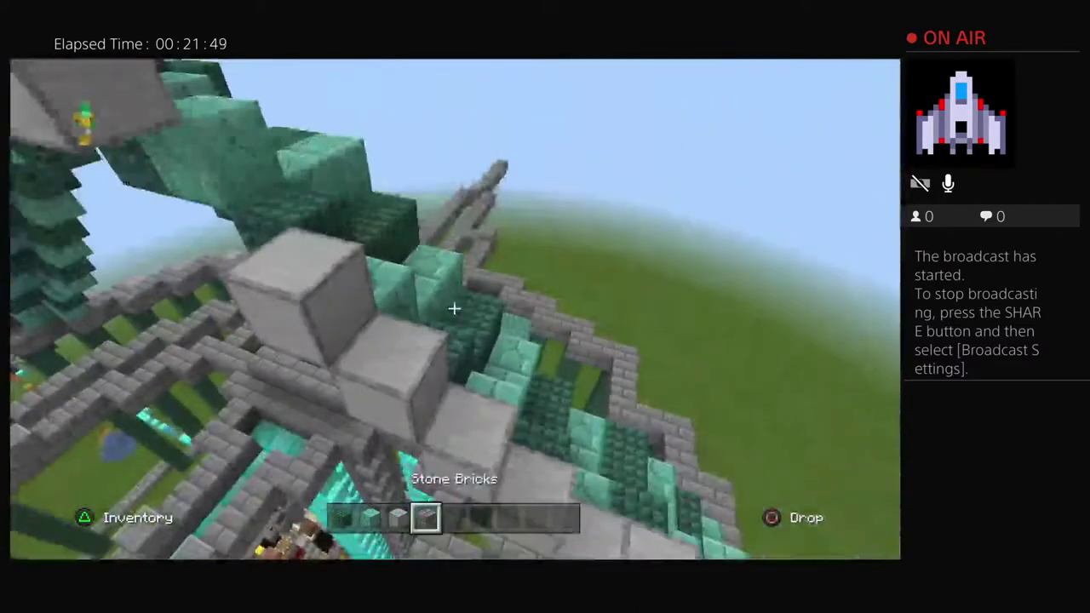
scroll(453, 309, "up", 1)
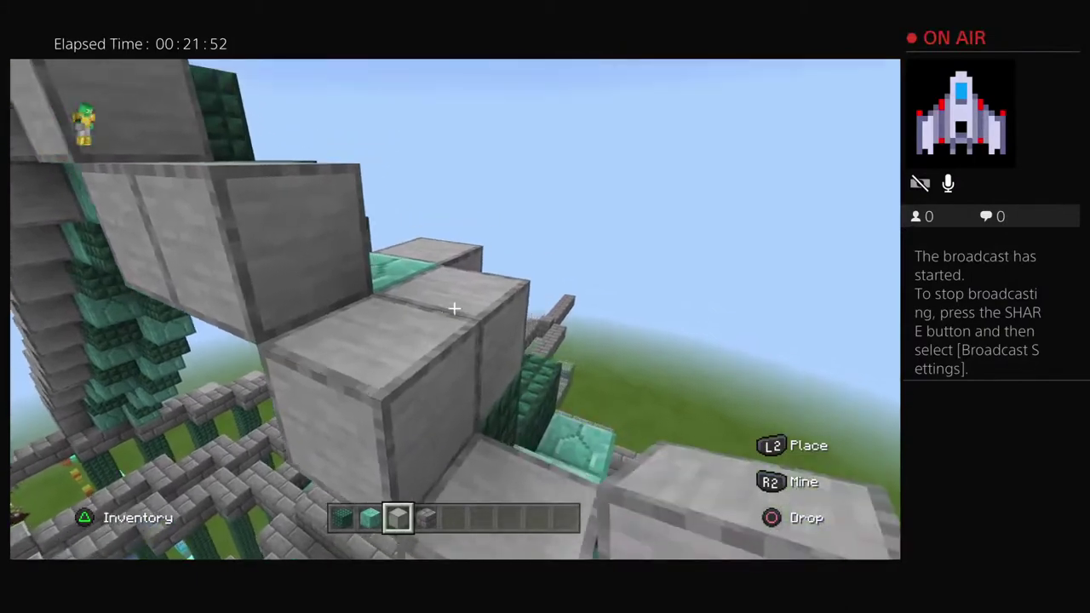
Break smooth stone blocks on the prismarine tower and open the creative inventory.
left_click(453, 309)
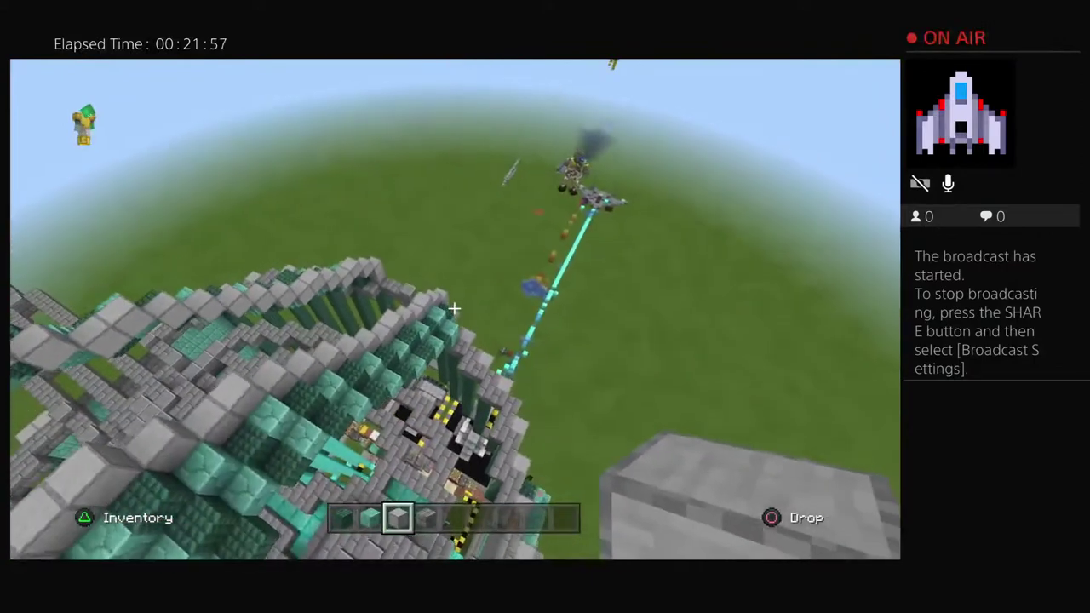
key("e")
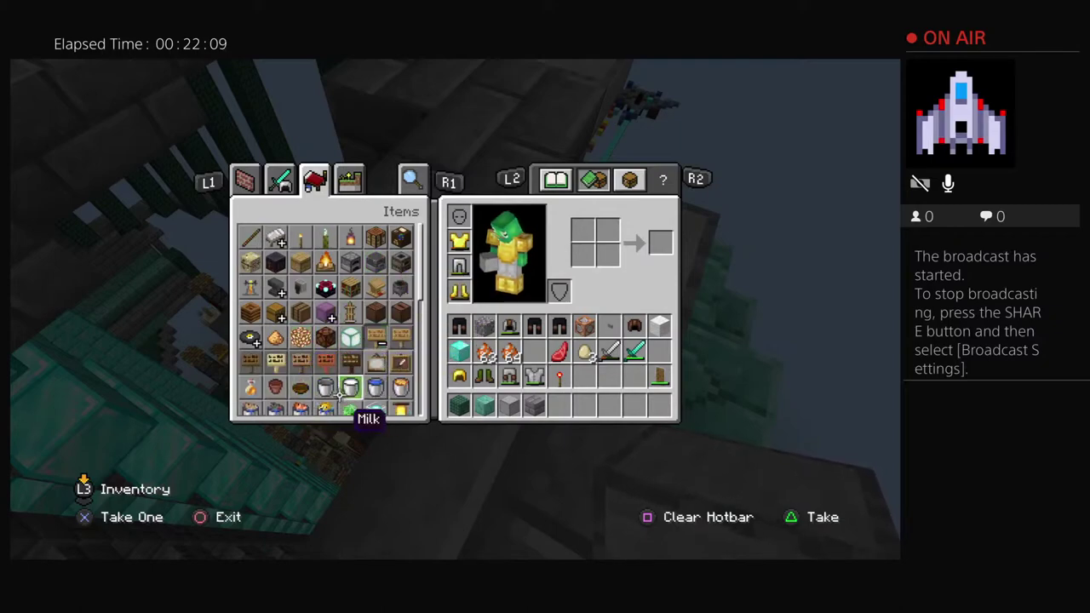
Exit the creative inventory and fly down to the yellow-and-black striped landing pad.
key("Escape")
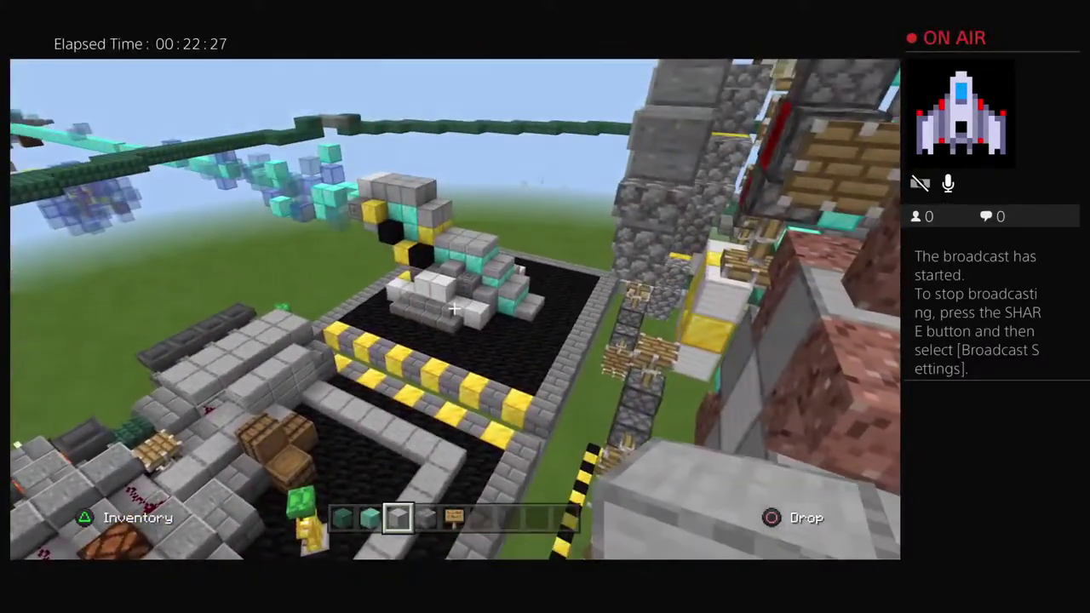
Attempt a typed teleport command, which fails with a syntax error.
key("t")
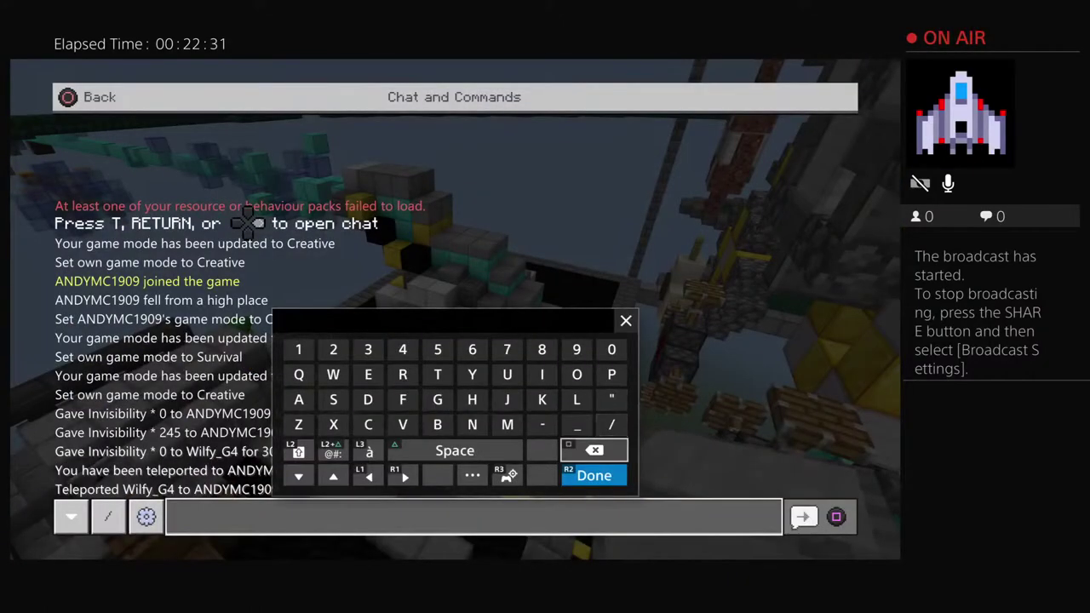
type("/")
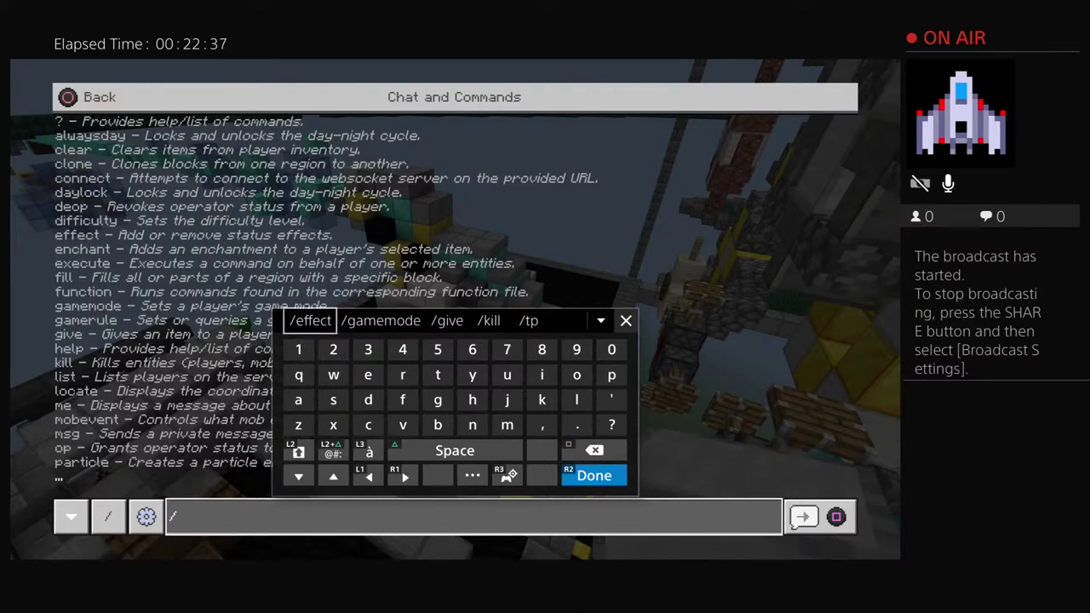
key("Escape")
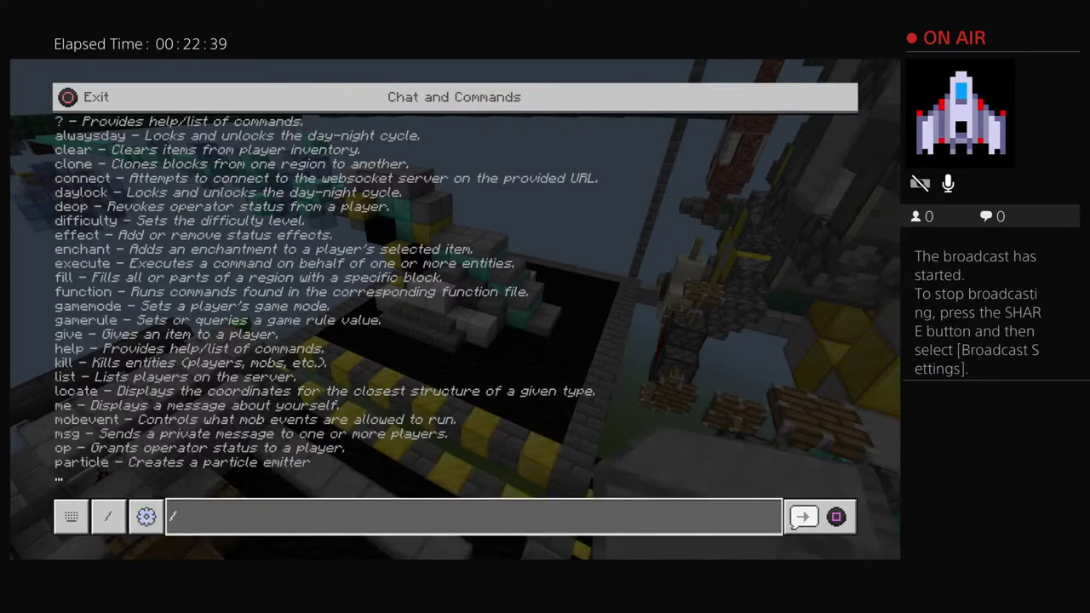
key("Return")
type("t")
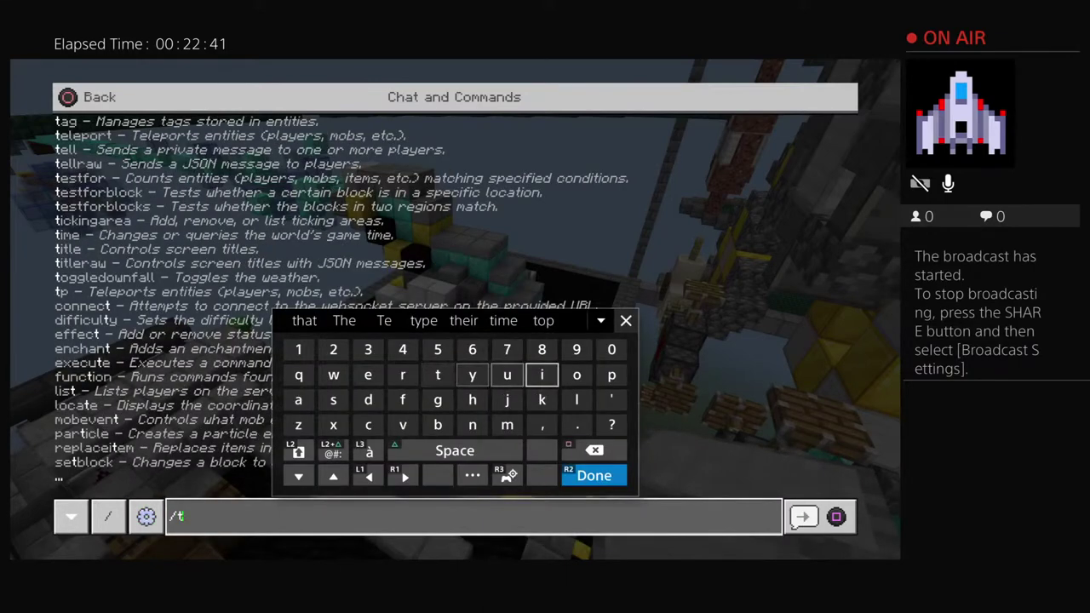
type("p")
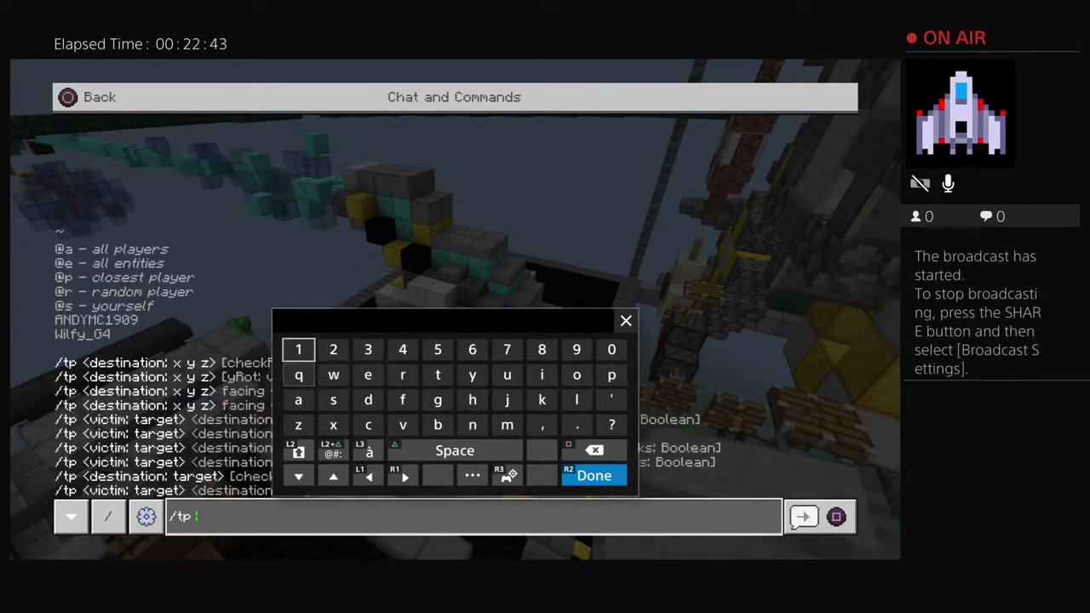
type("Wilfy_G4")
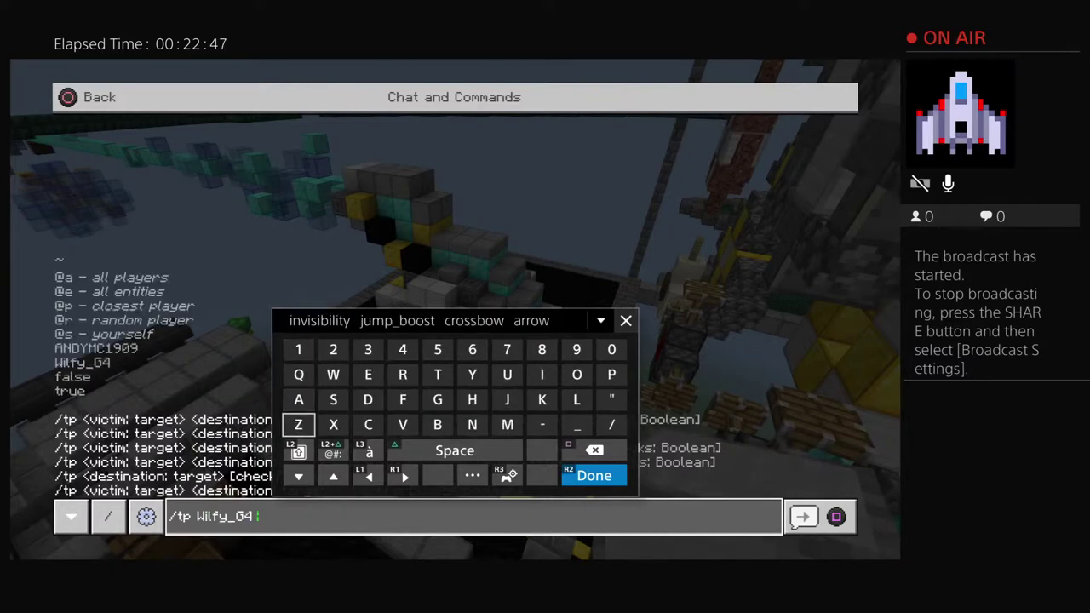
type("to ANDYMC1909")
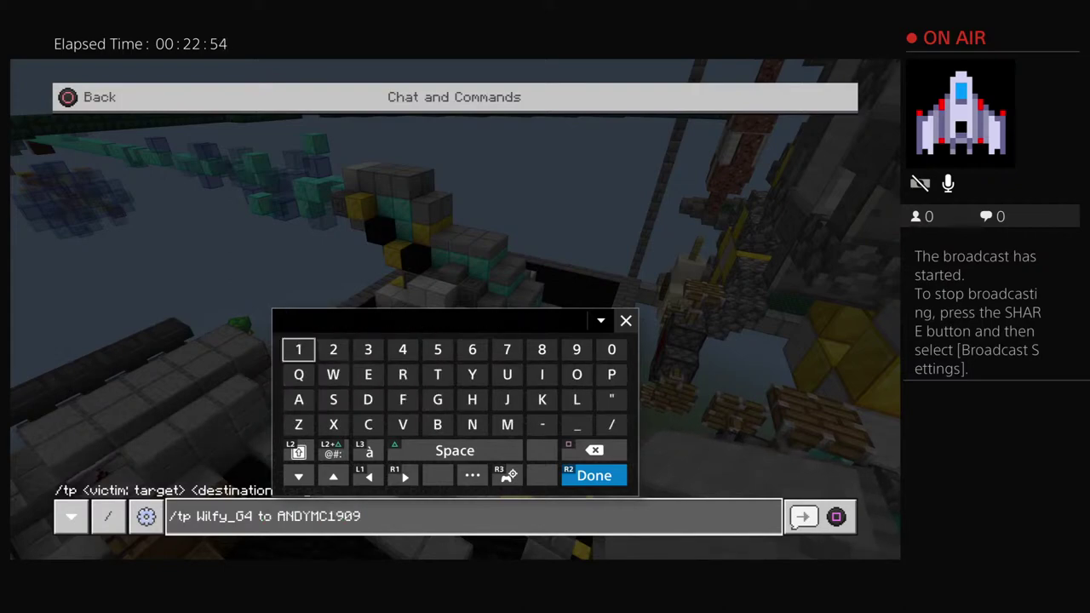
key("Return")
Run a Teleport command from the shortcut menu, choosing yourself as player and destination.
key("t")
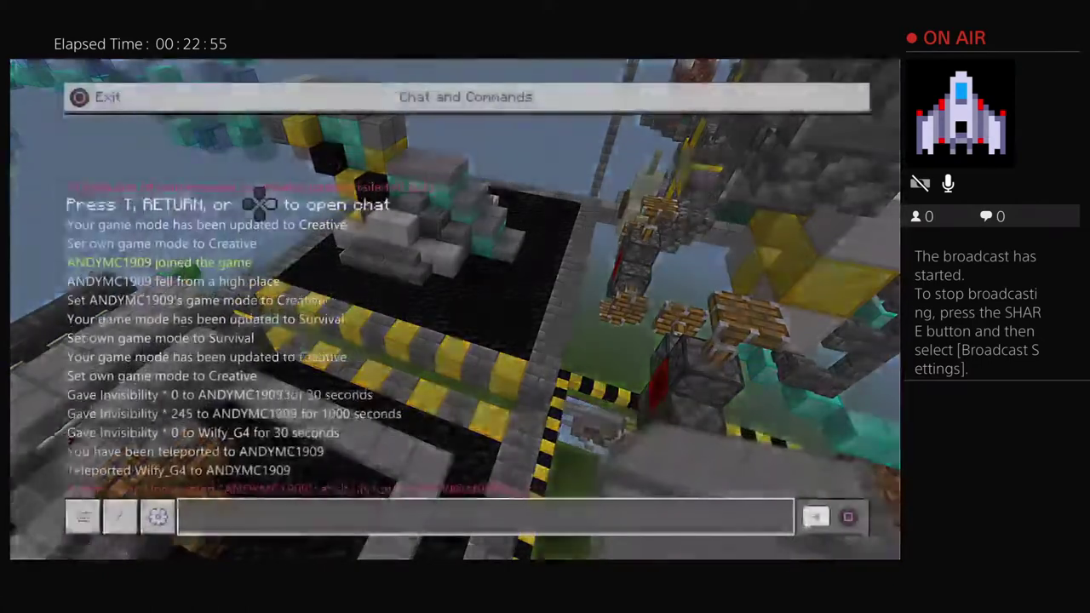
key("Escape")
key("Left")
key("Return")
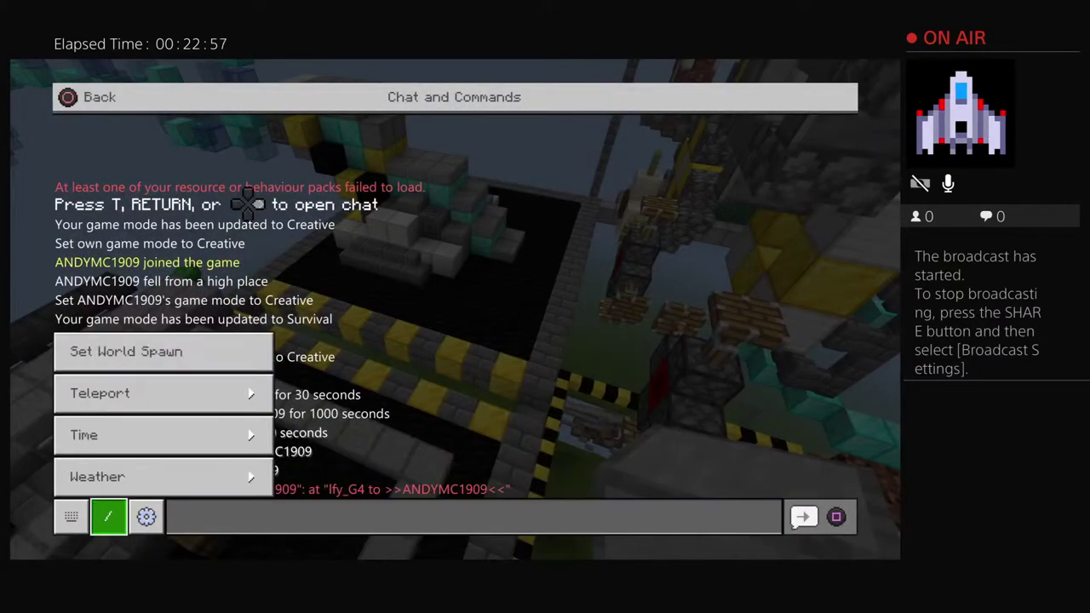
key("Down")
key("Return")
key("Right")
key("Up")
key("Return")
key("Return")
key("Return")
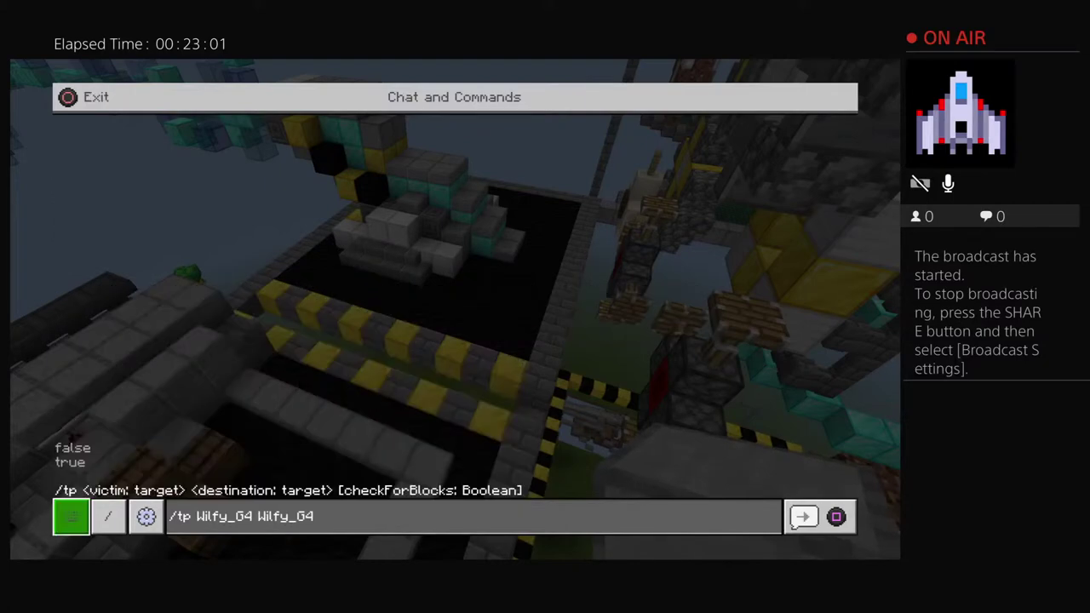
key("Return")
Enter /tp with your own name and the other player's name to reach them.
key("t")
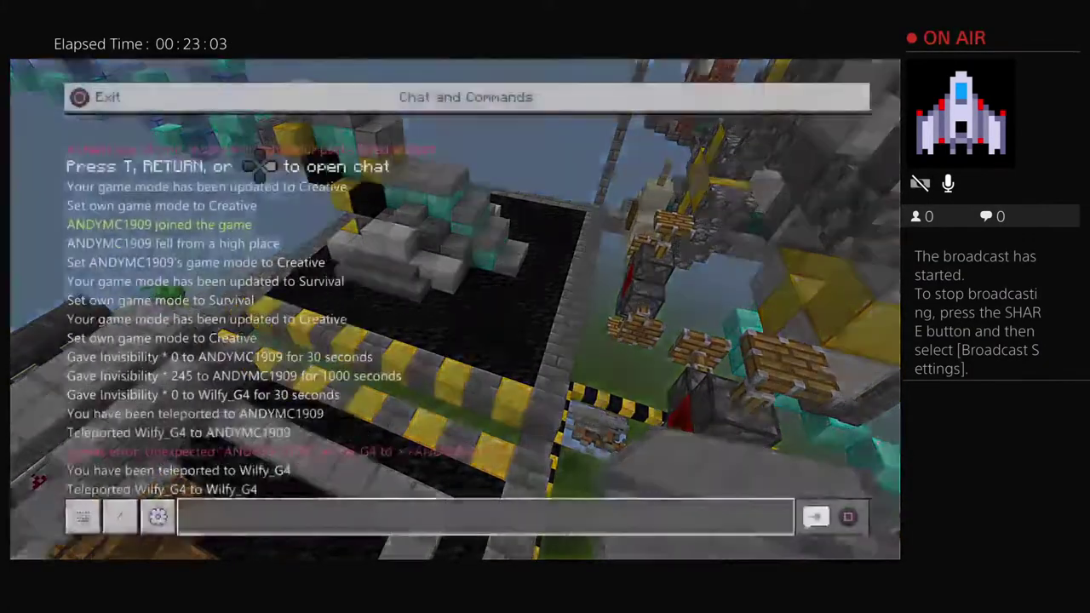
key("Return")
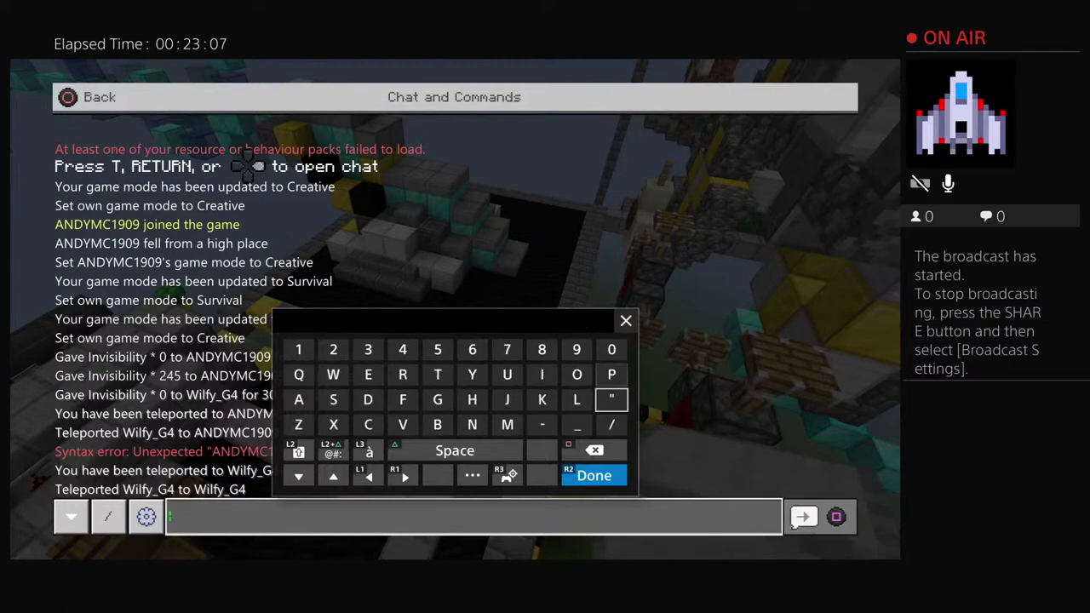
key("Down")
key("Return")
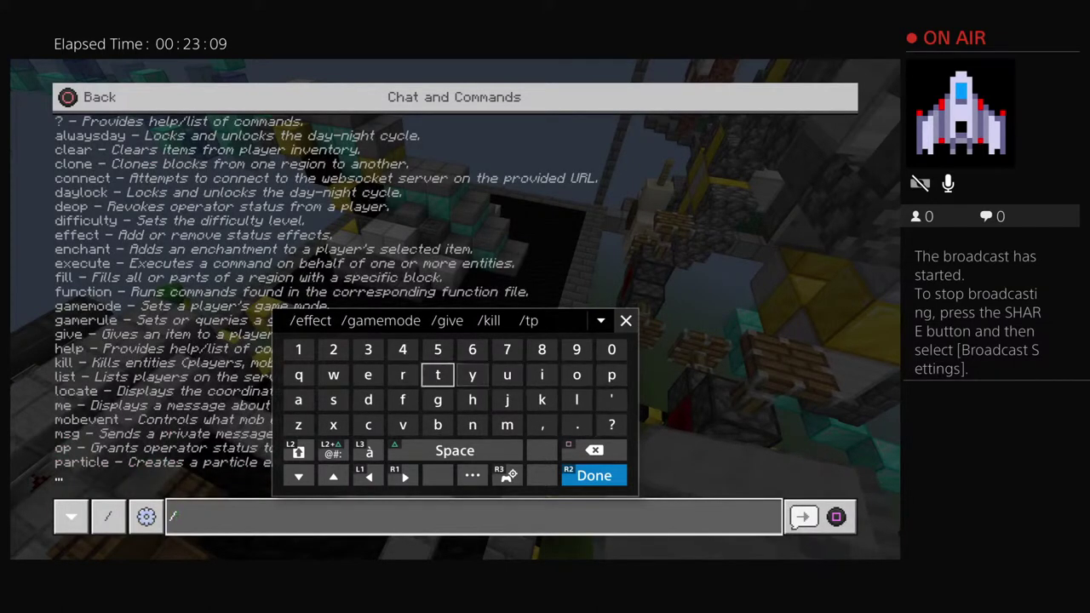
type("t")
key("Up")
key("Right")
key("Return")
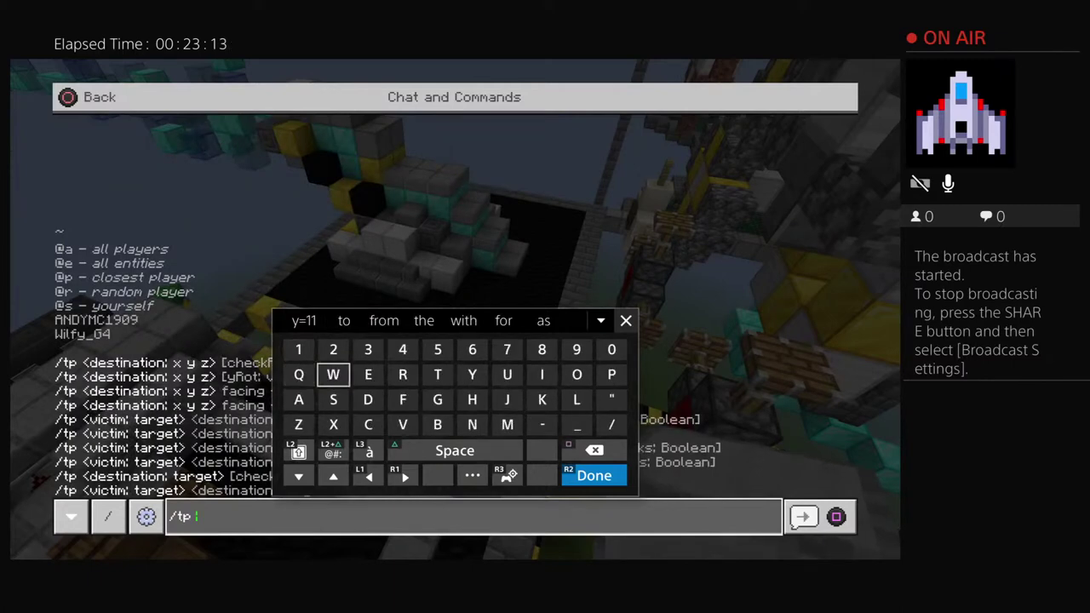
type("W")
key("Left")
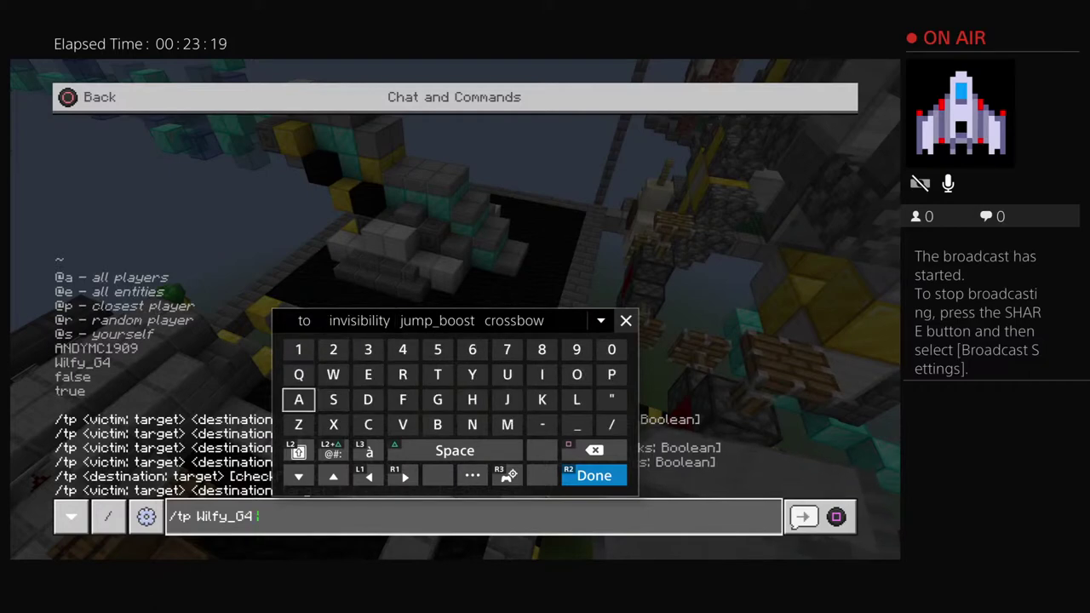
type("A")
key("Up")
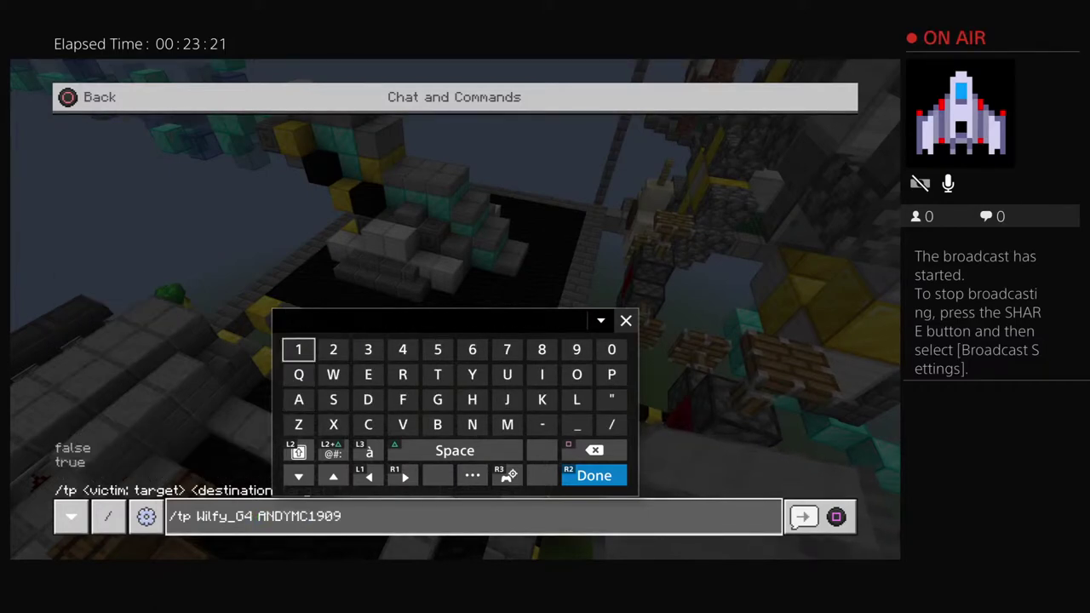
key("Return")
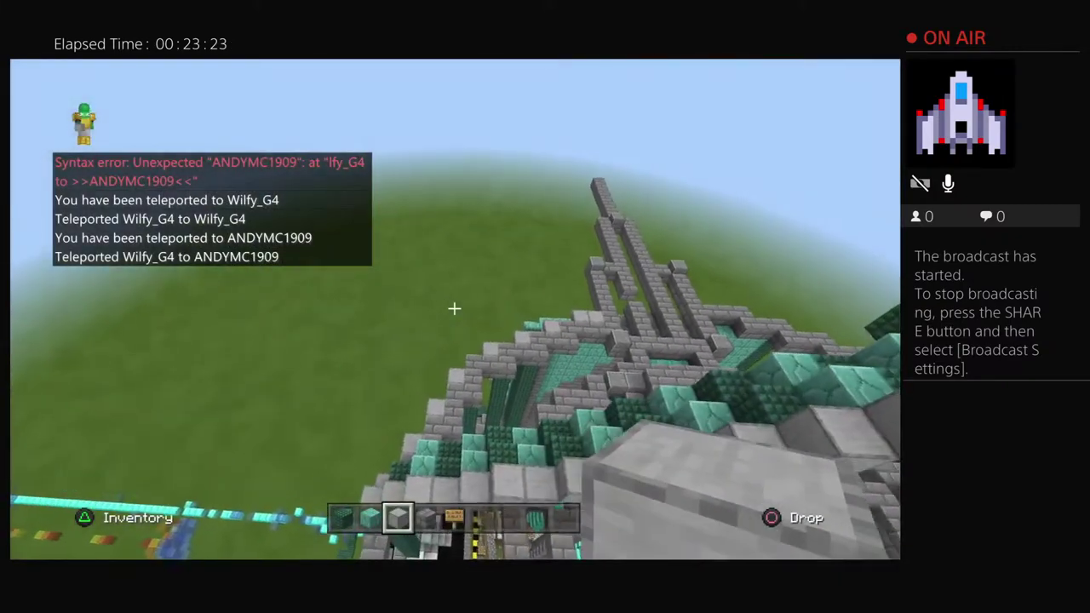
scroll(454, 308, "down", 2)
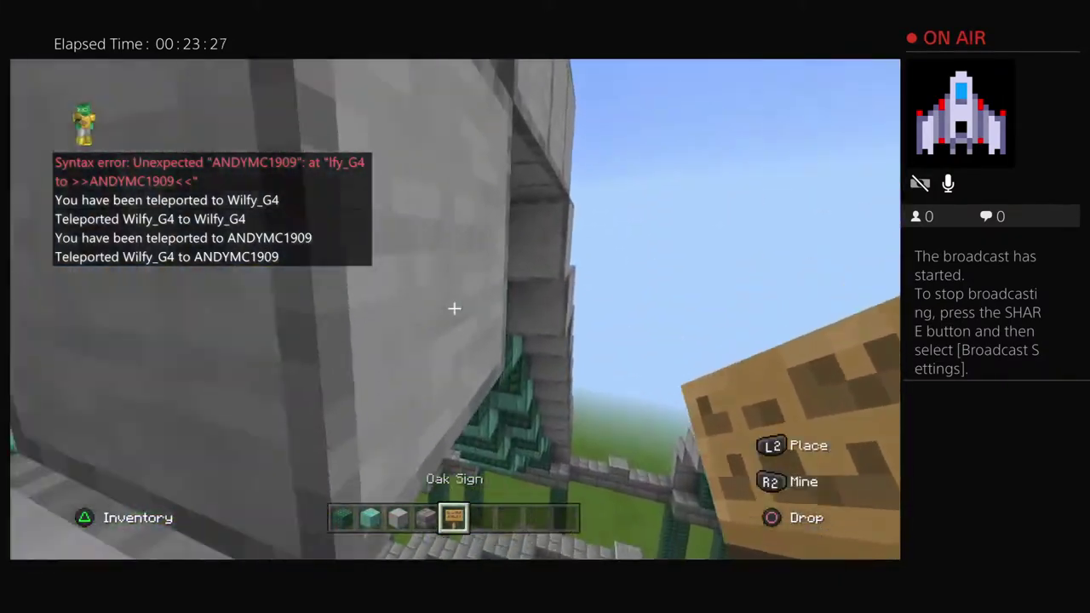
Place an Oak Sign atop the stone tower and close its editor without writing.
right_click(454, 308)
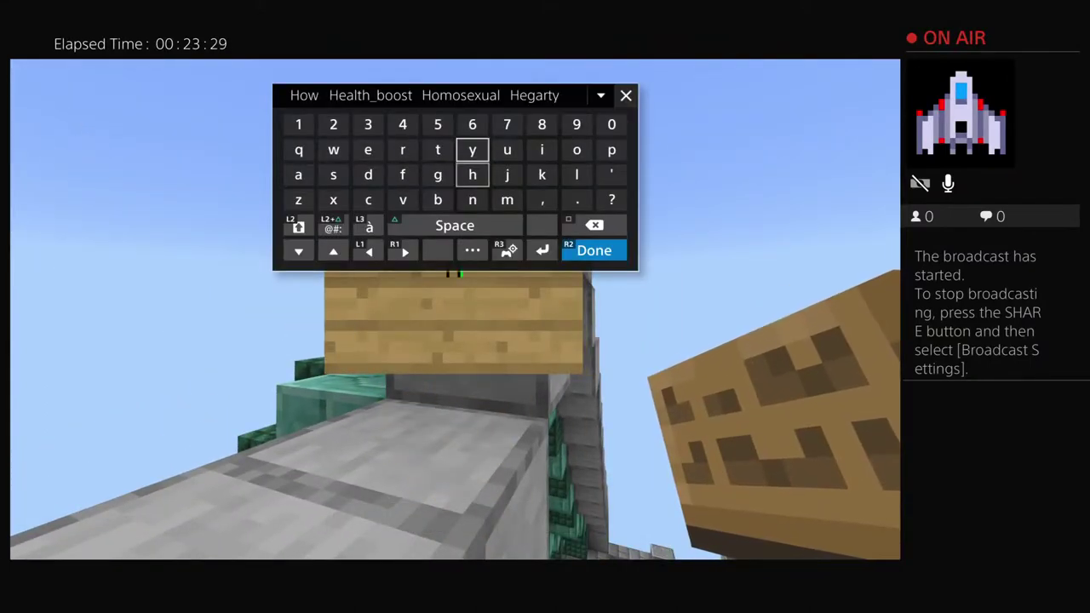
key("Right")
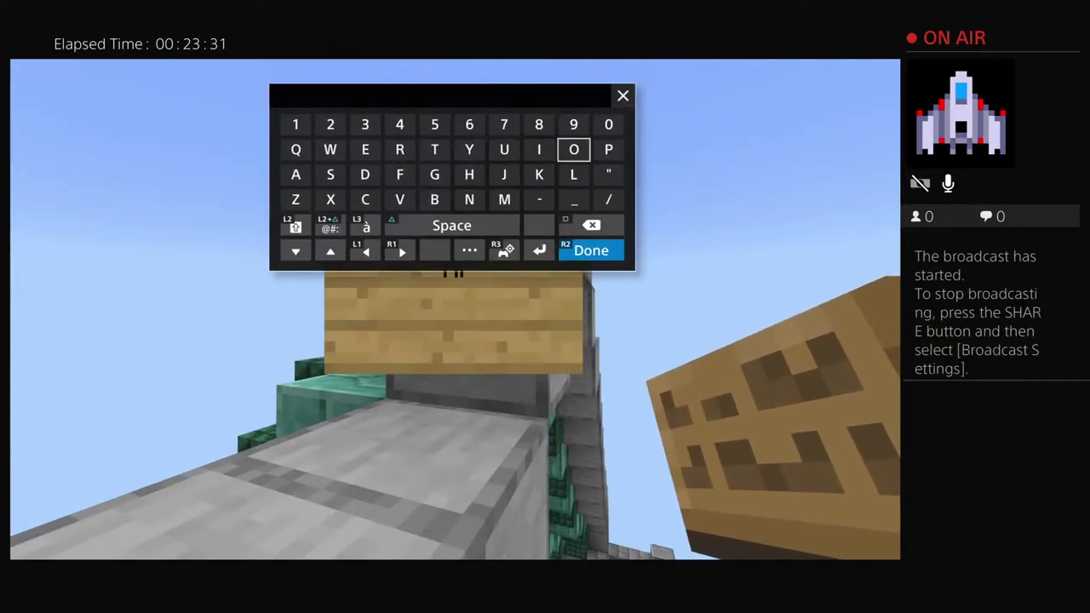
key("Escape")
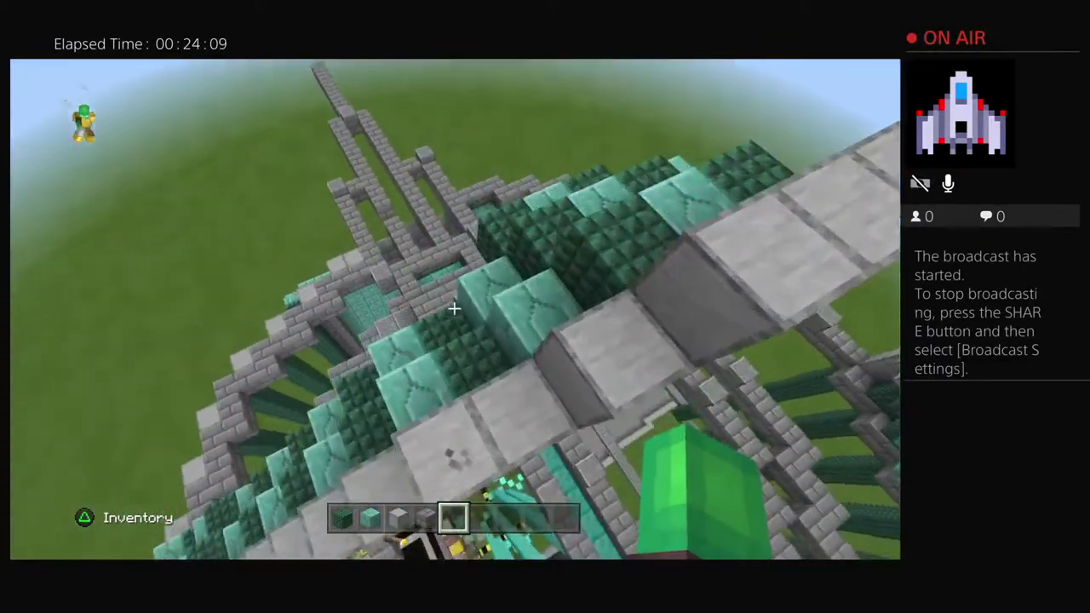
Put an Iron Axe from the creative Equipment tab's Axes group into the hotbar.
key("e")
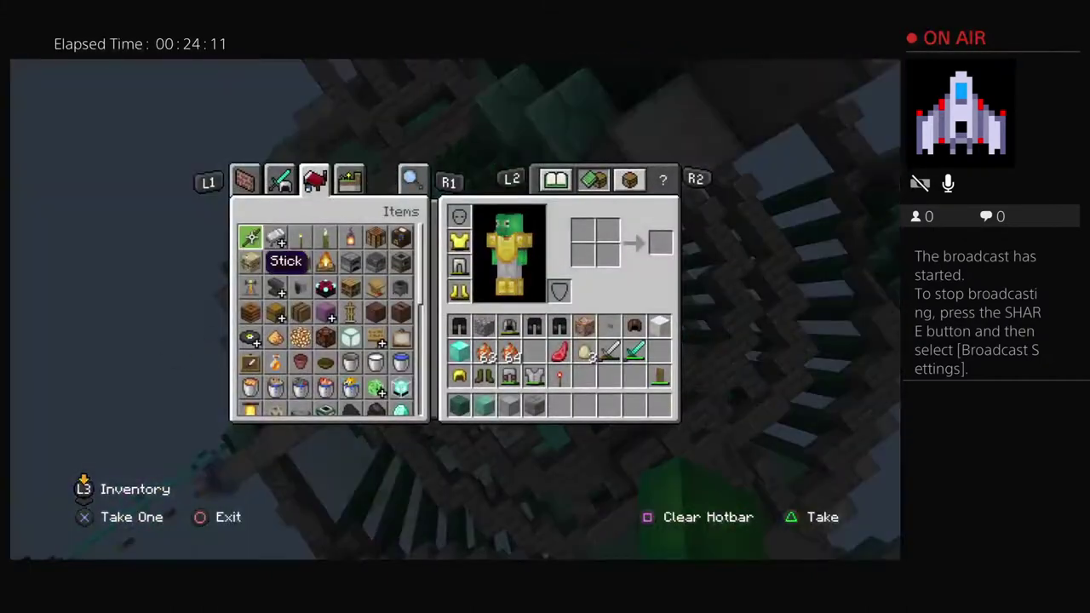
key("Page_Up")
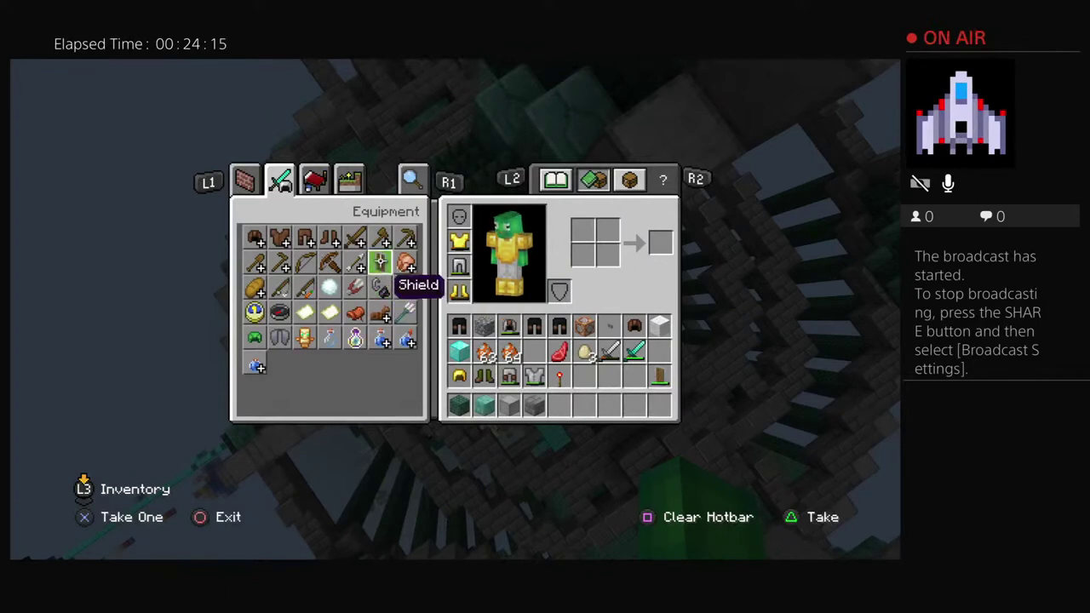
key("Page_Down")
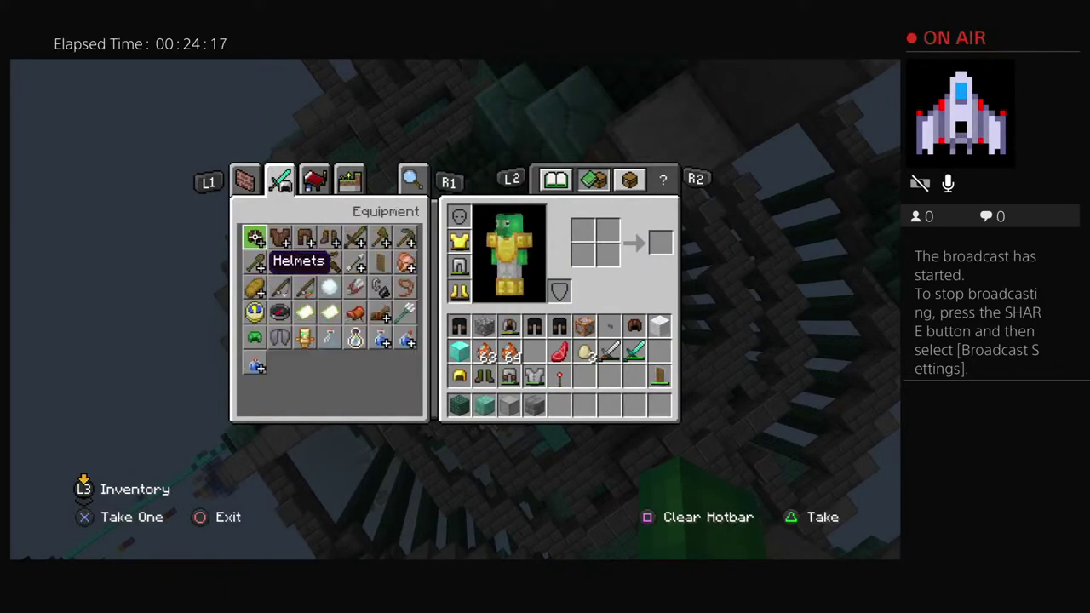
key("Return")
key("Down")
key("Down")
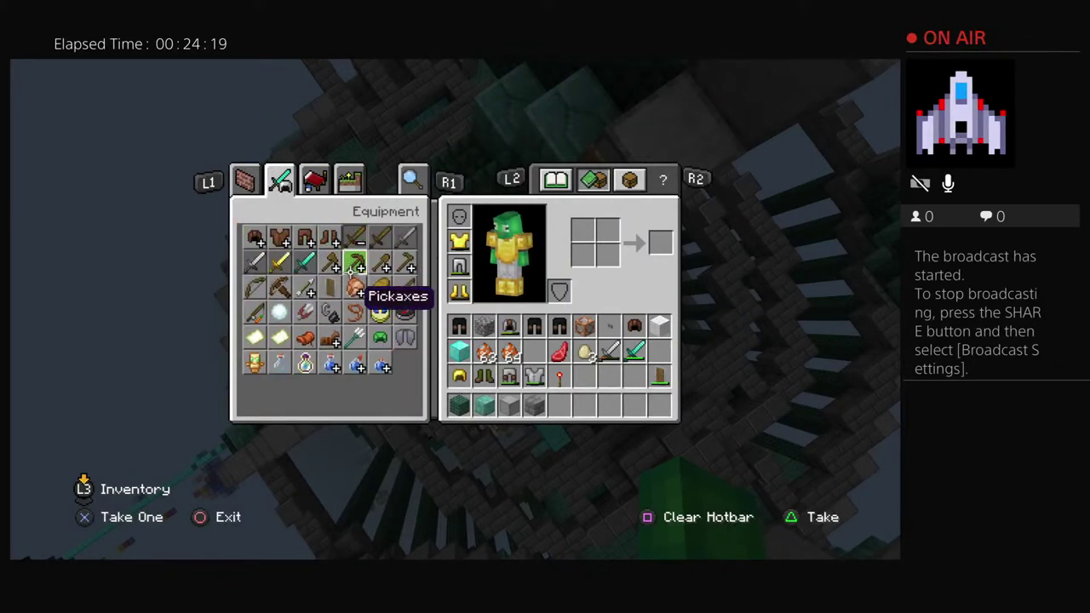
key("Return")
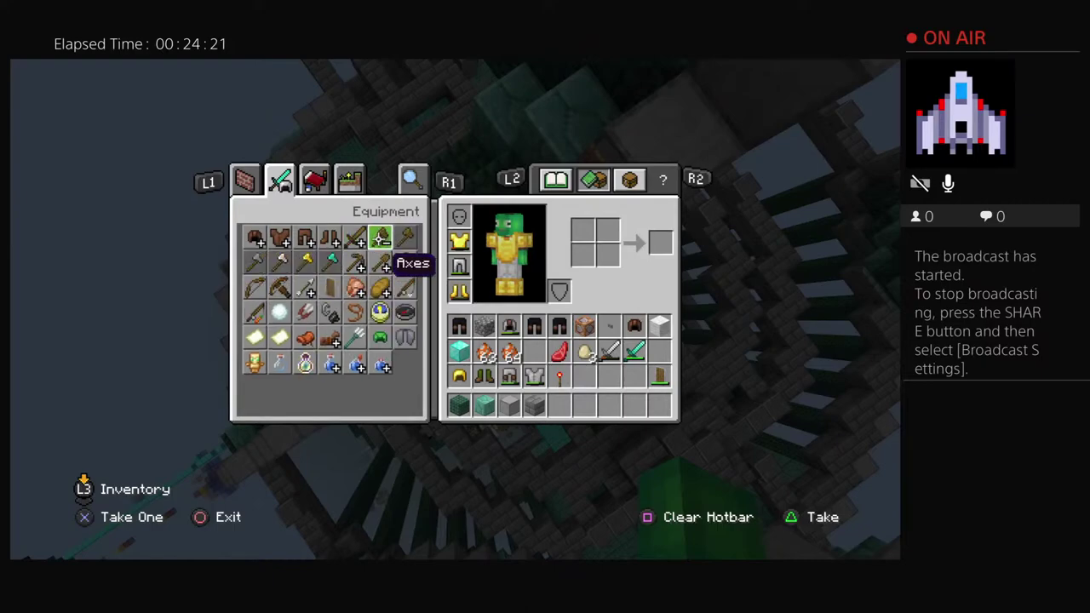
key("Return")
key("Escape")
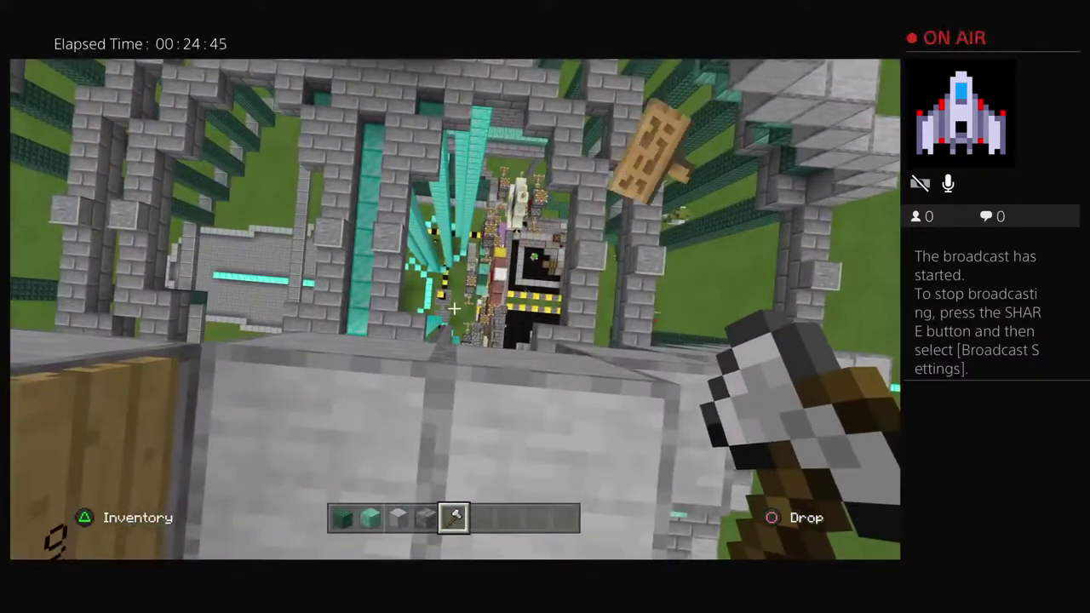
Drop the axe, switch to Survival with /gamemode s, and respawn after the fatal fall.
key("q")
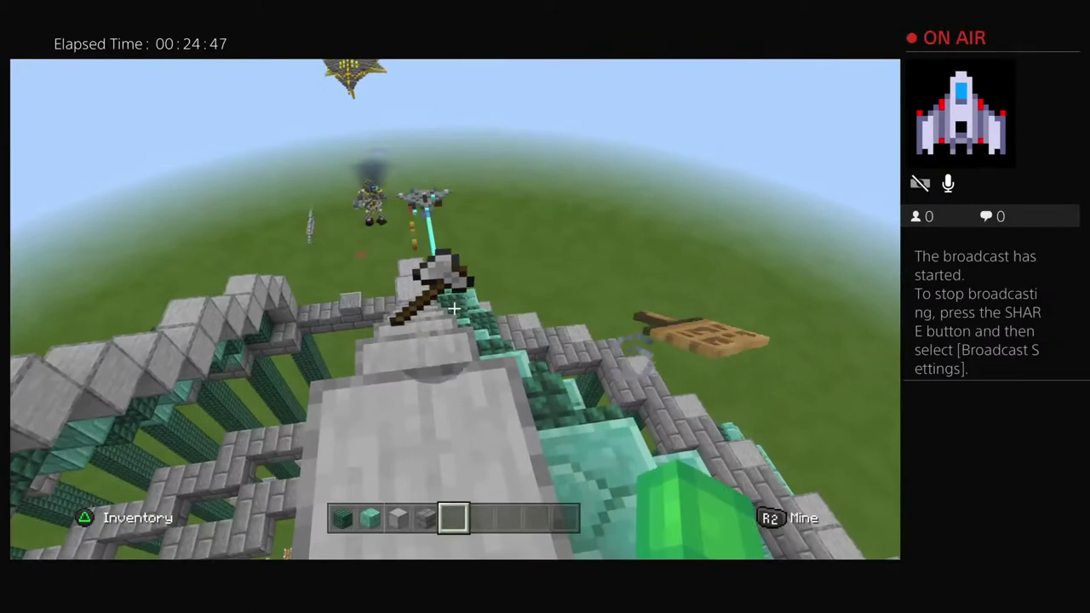
type("t")
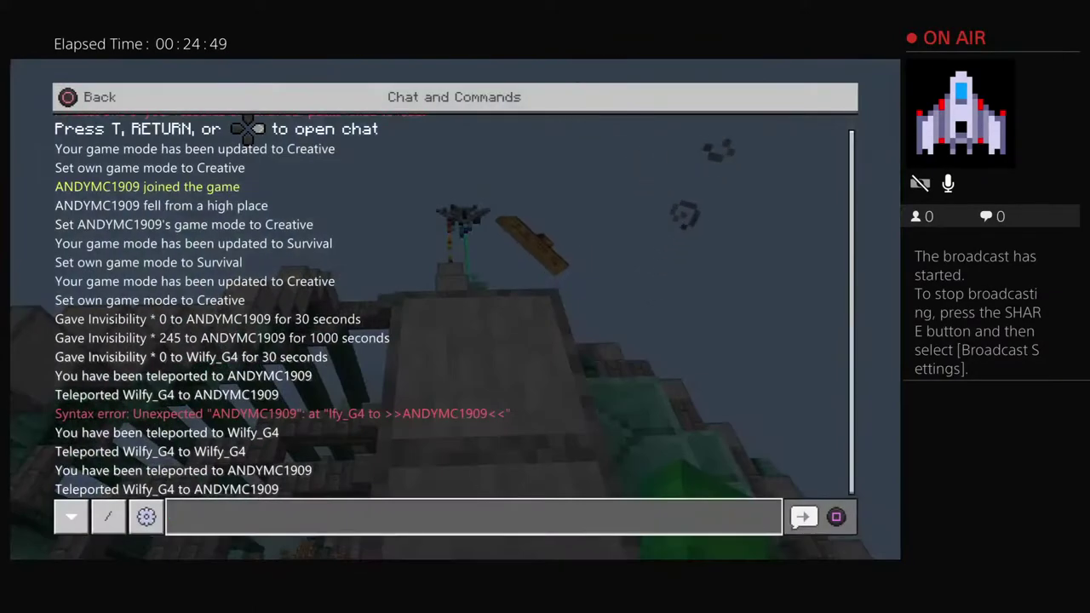
type("/")
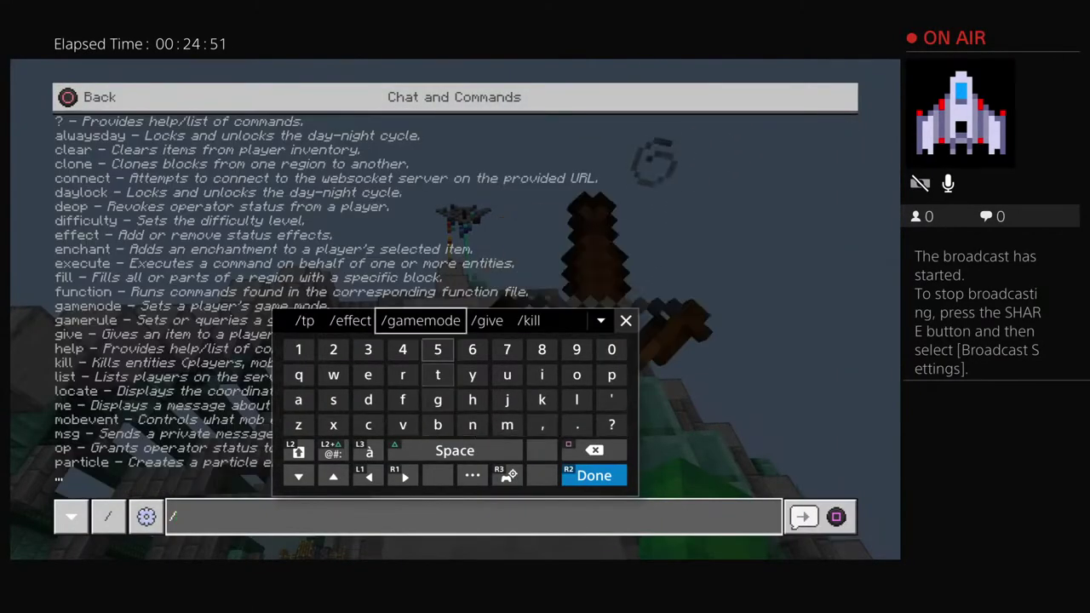
type(" s")
key("Return")
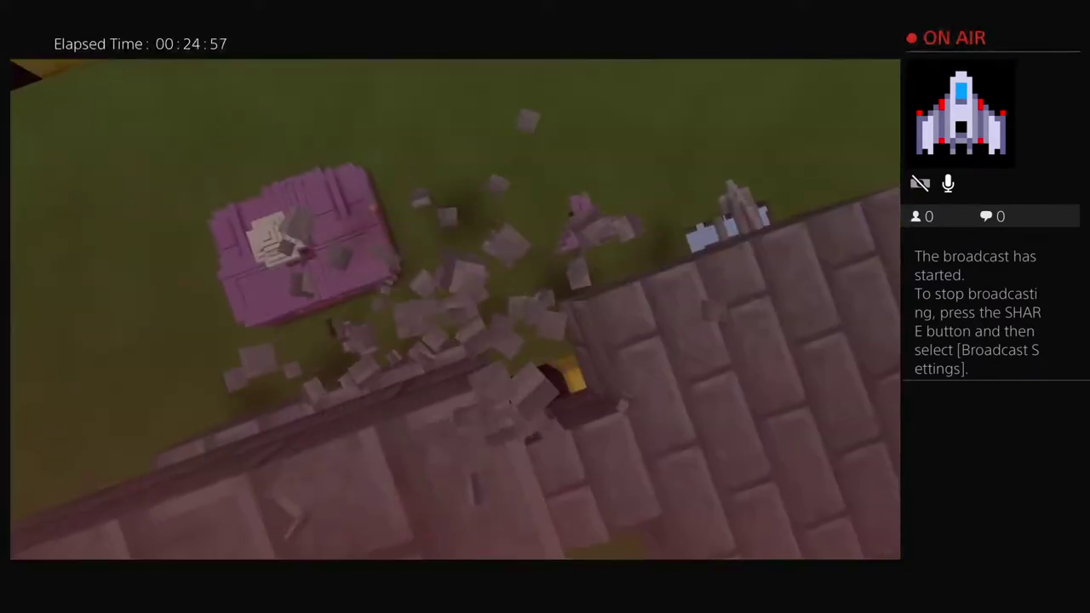
key("Return")
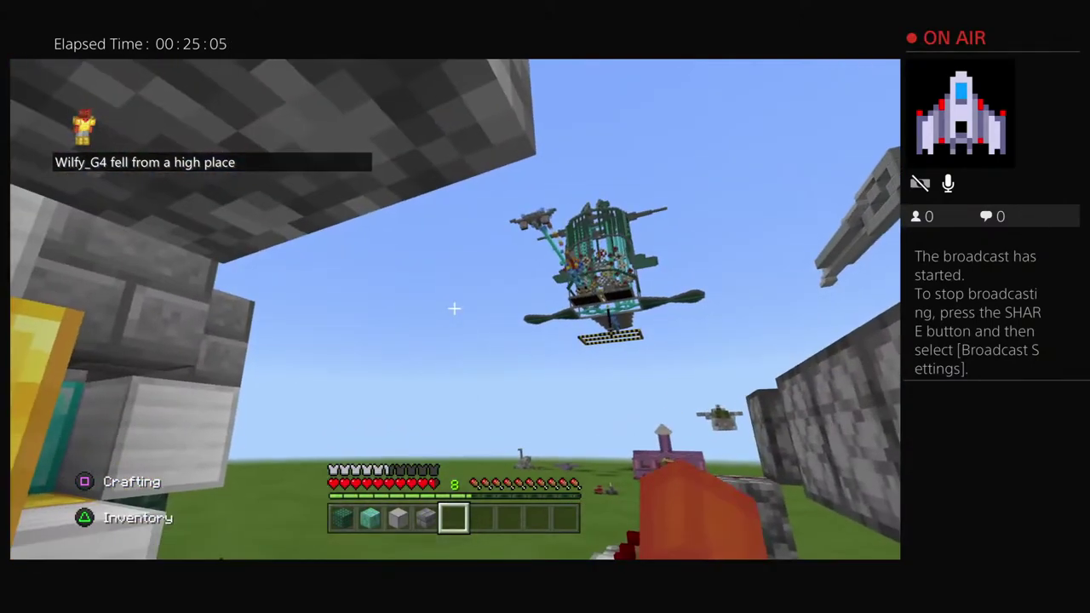
Run /effect jump_boost 1000 255 on yourself, leap skyward, and respawn after the fall.
key("t")
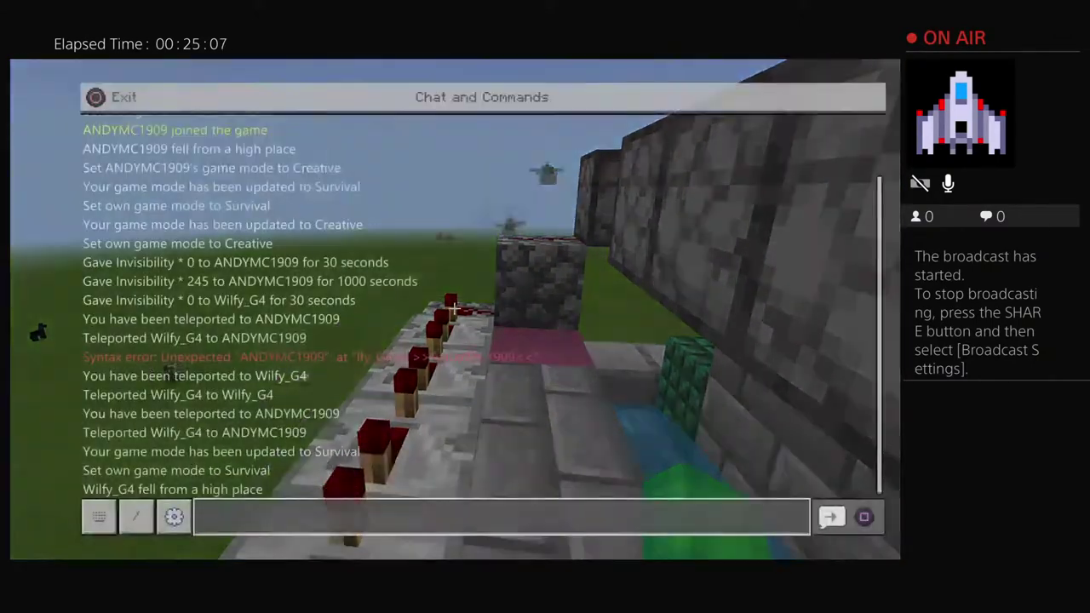
key("Return")
type("/")
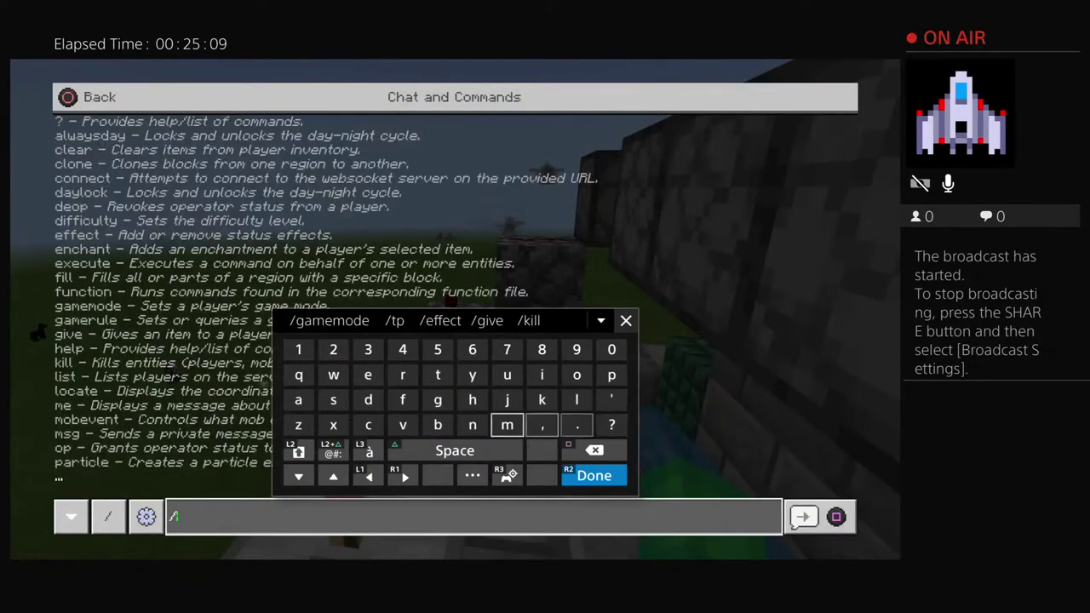
type("effect")
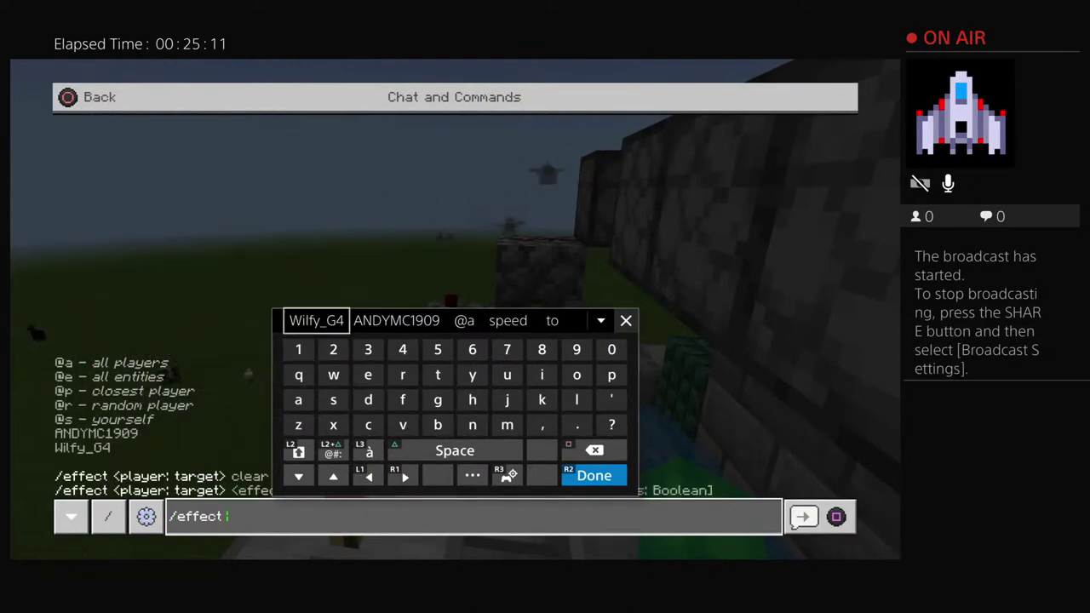
type(" Wilfy_G4 ")
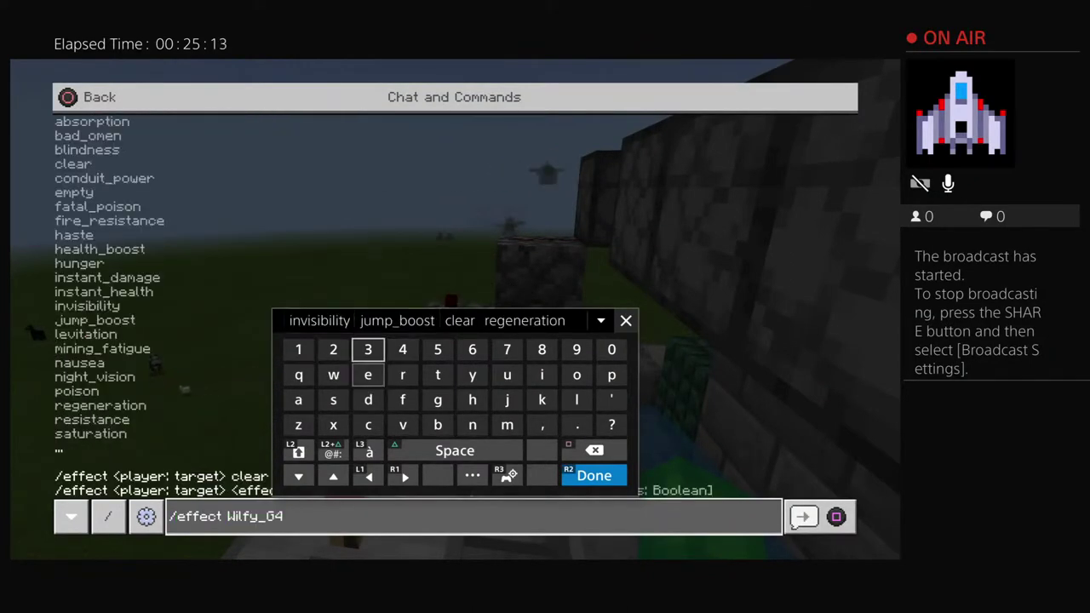
type("jump_boost 1000 255")
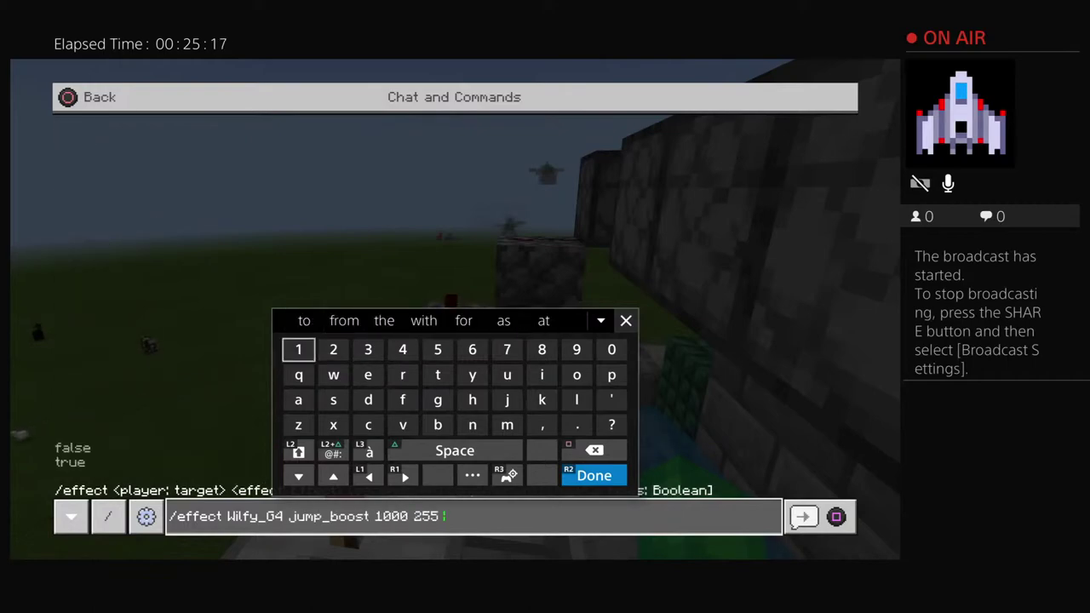
key("Return")
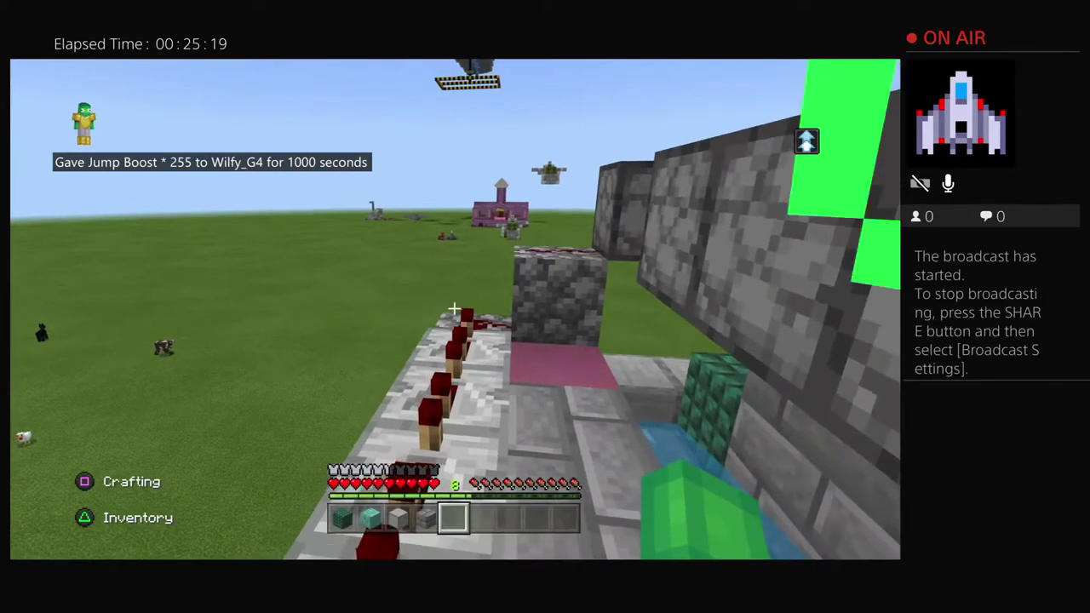
key("space")
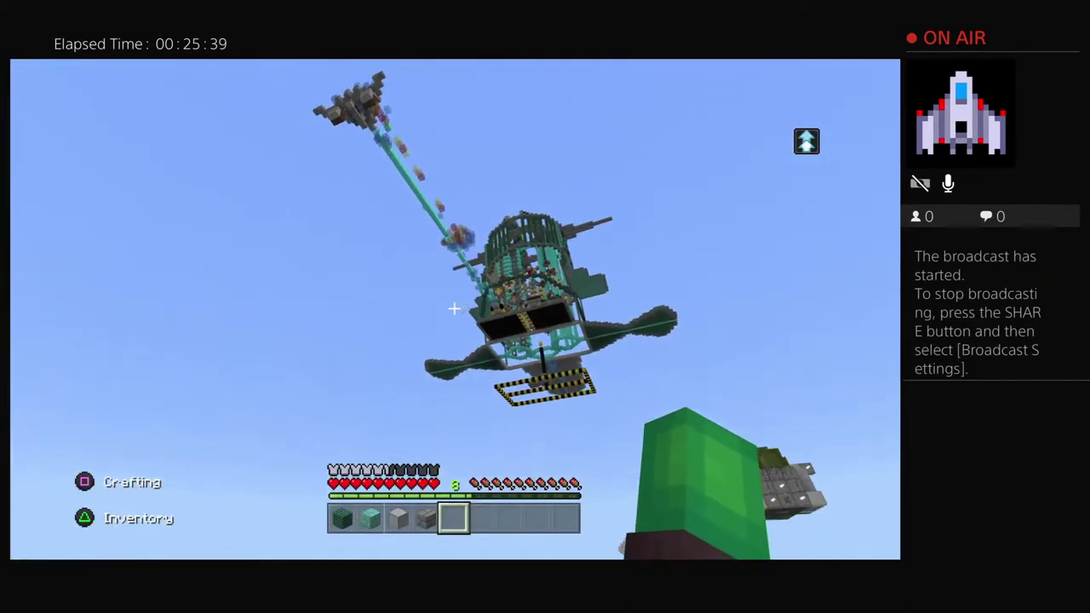
key("Return")
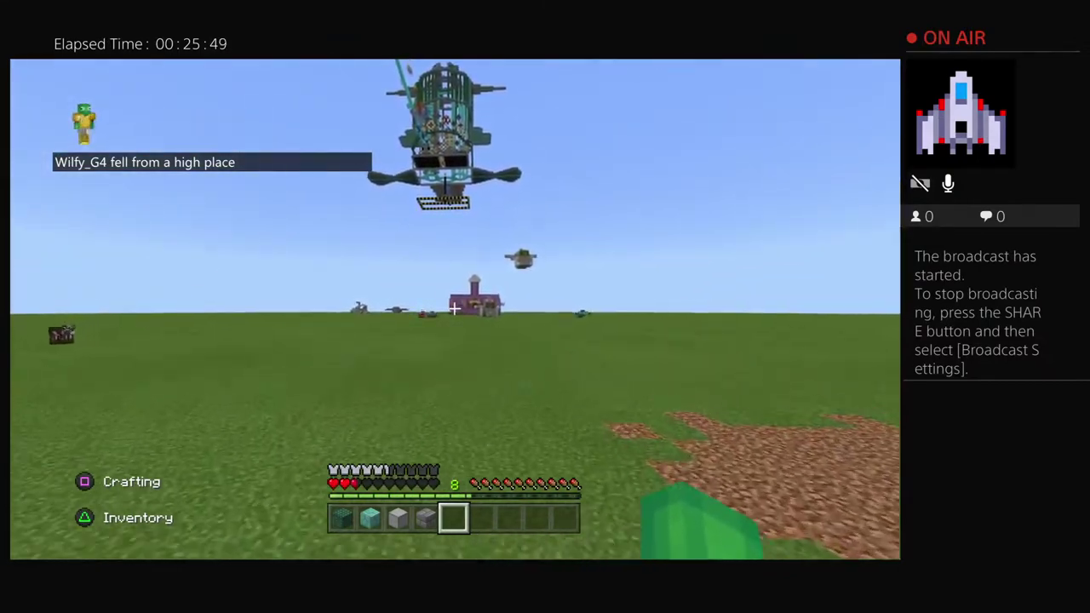
Apply a default Jump Boost with /effect <self> jump_boost and return to gameplay.
key("t")
key("Return")
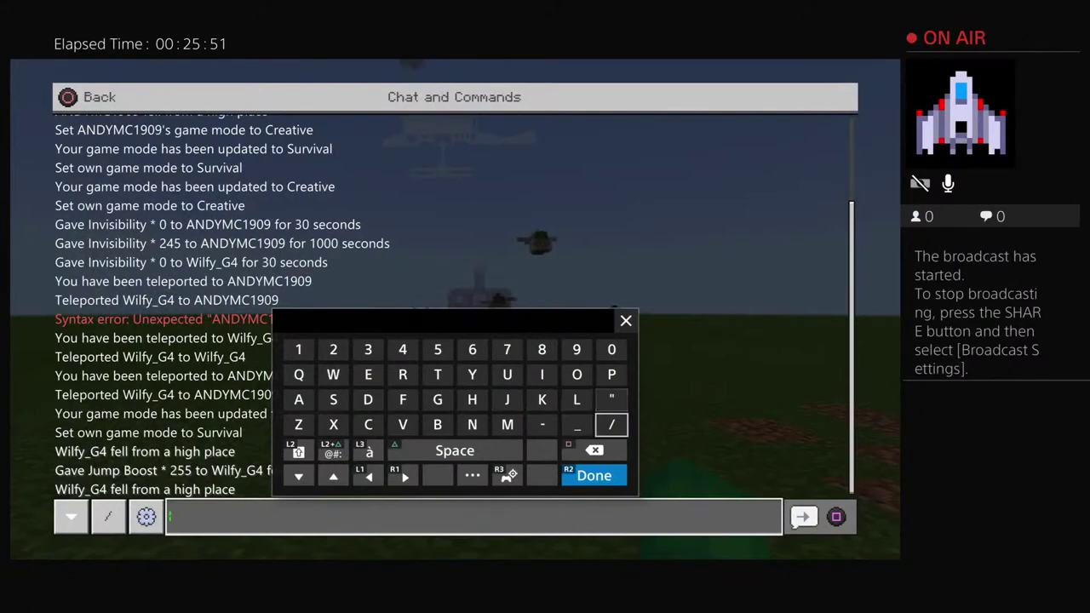
type("/effect ")
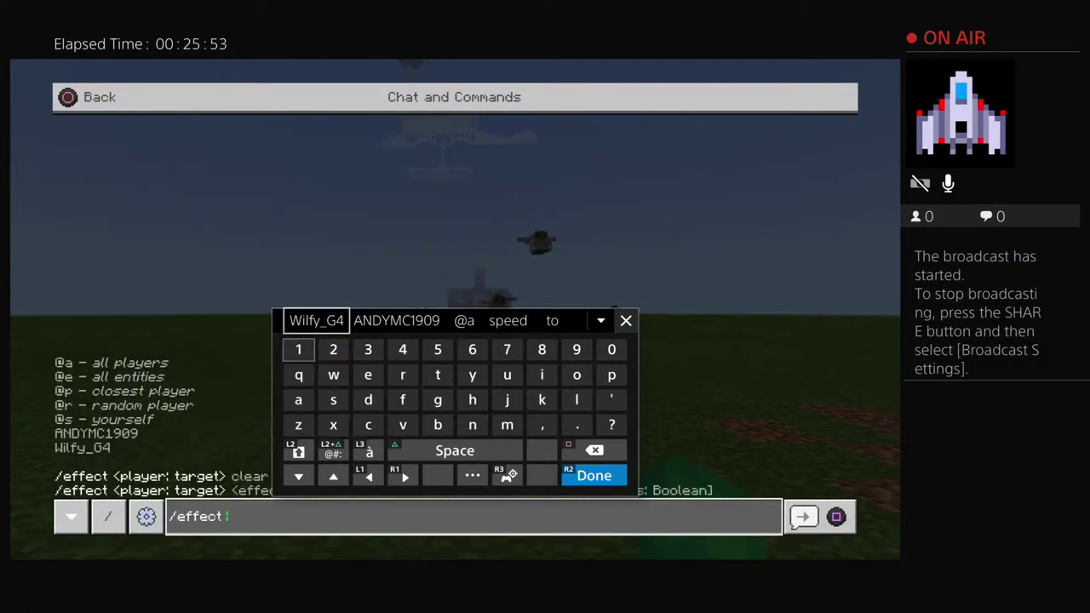
type("Wilfy_G4 jump_boost")
key("Return")
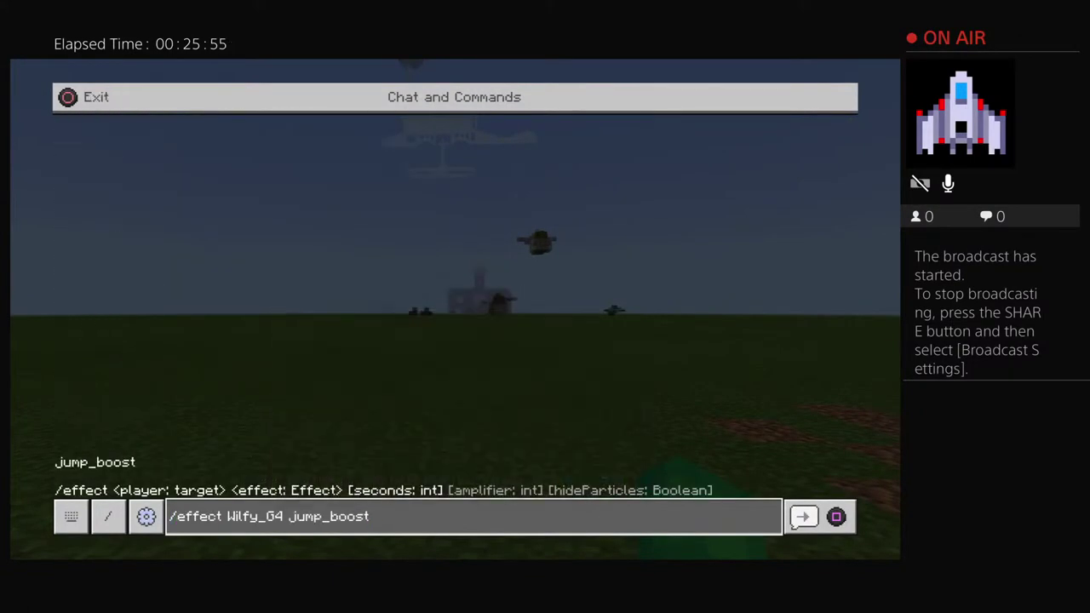
key("Return")
key("Escape")
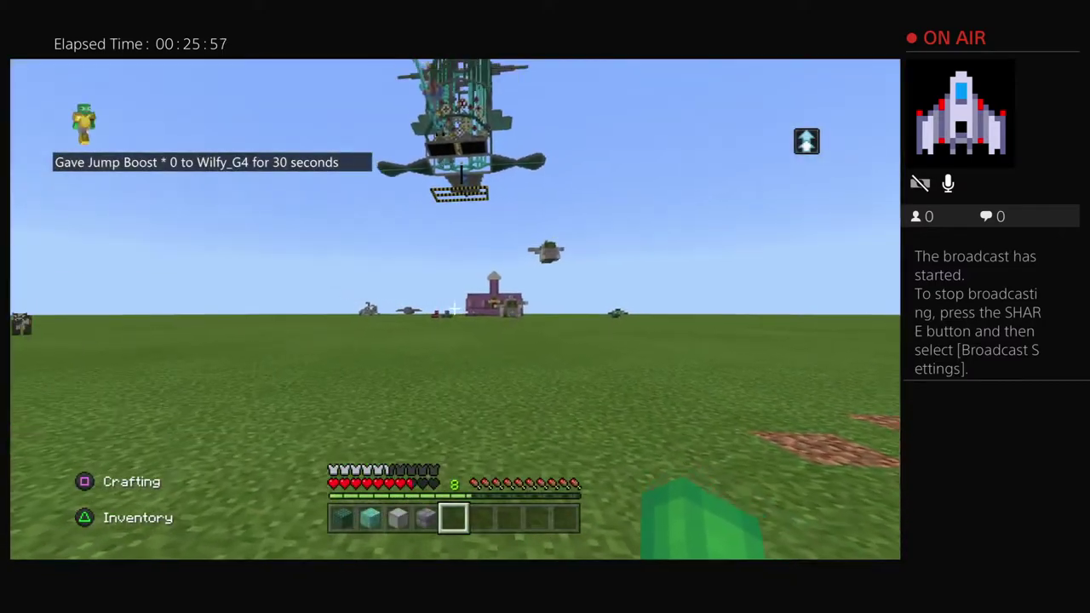
Apply Jump Boost 255 for 1000 seconds and jump high above the green structure.
key("t")
key("Return")
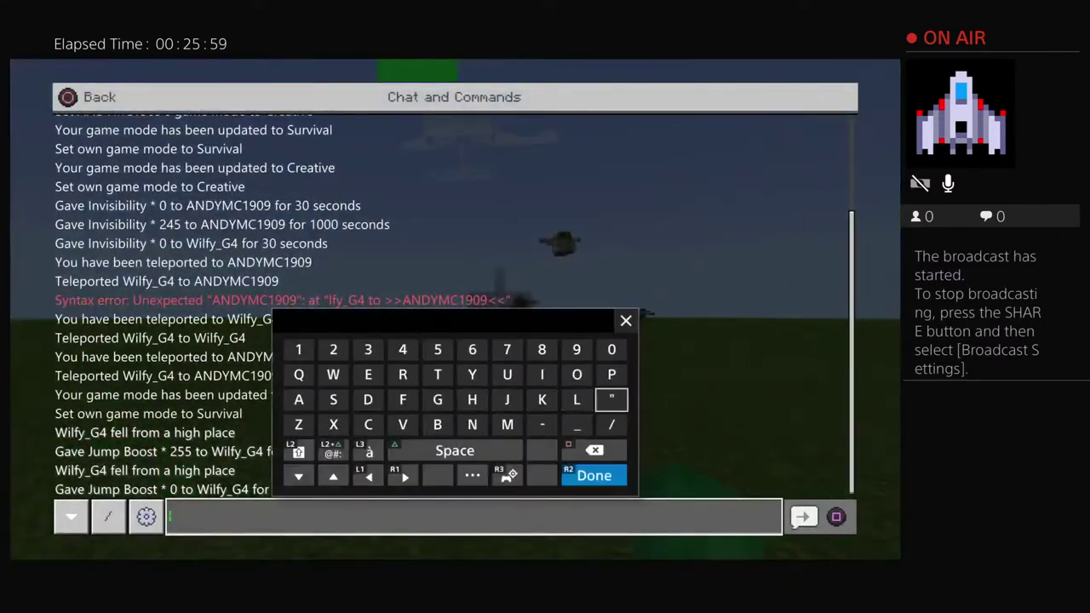
type("\"")
key("BackSpace")
type("/")
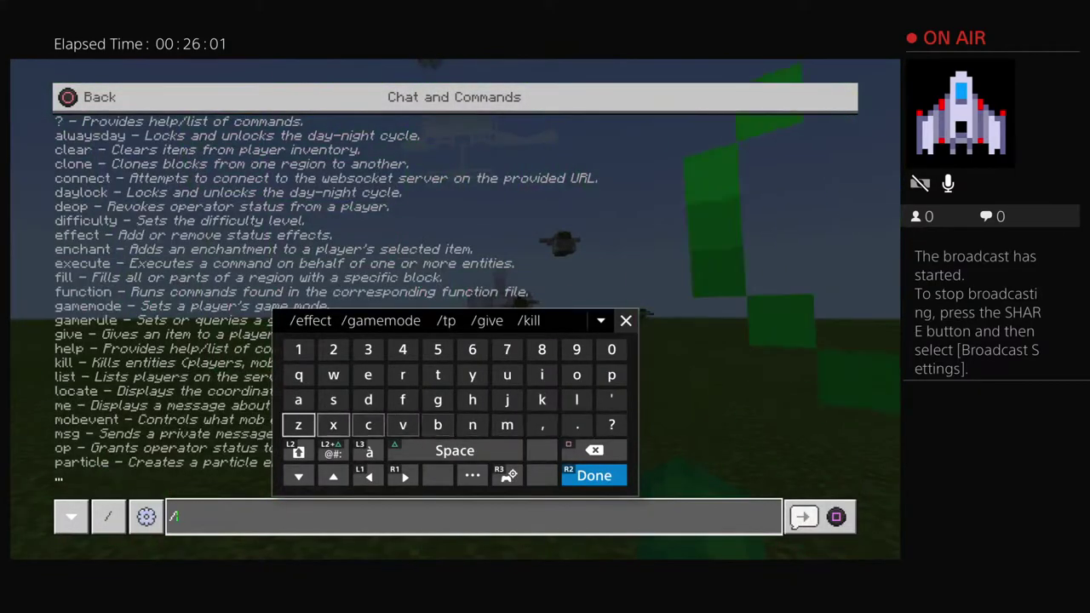
type("effect Wilfy_G4 jump_boost ")
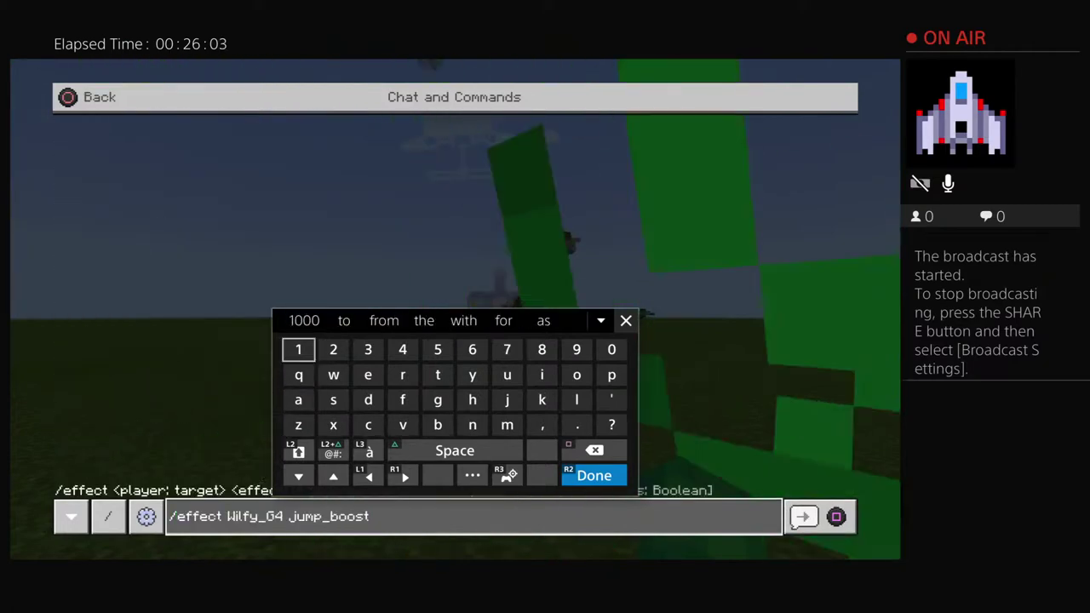
type("1000 255")
key("Return")
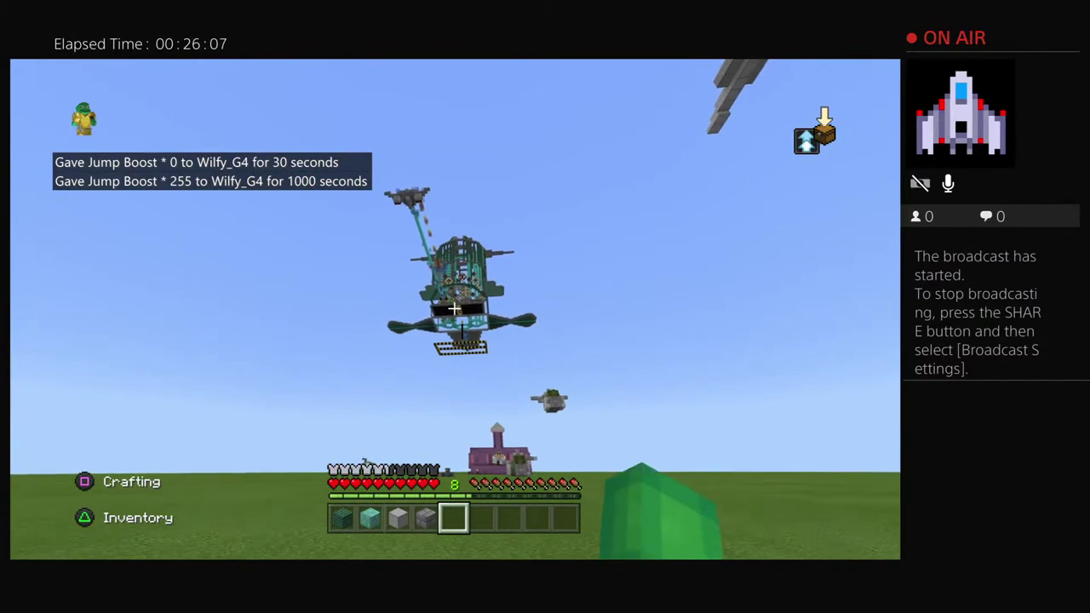
key("space")
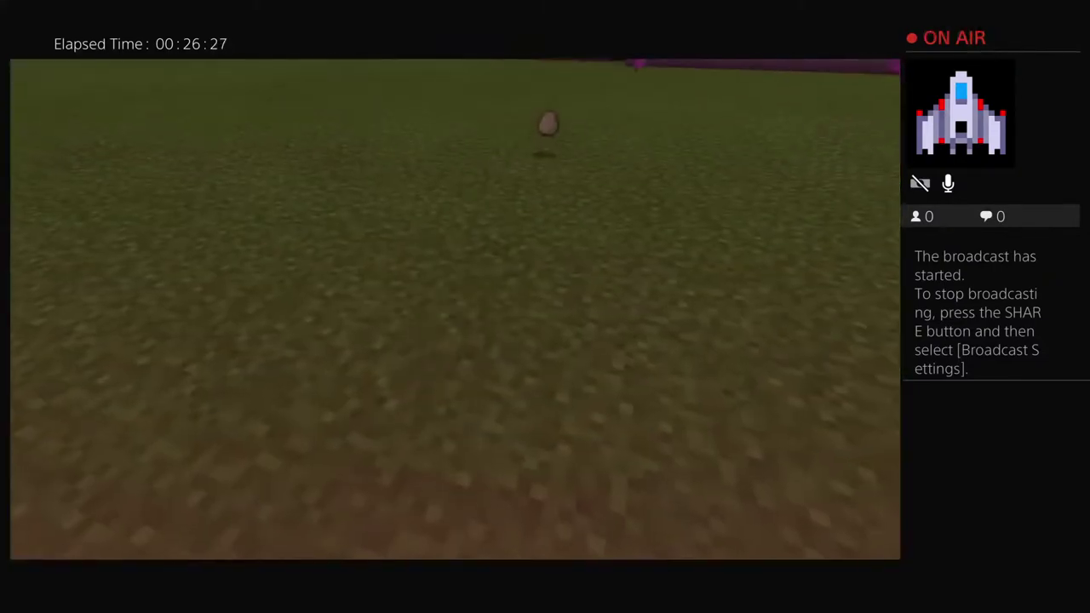
Respawn and build a /tp command sending yourself to the other player.
key("Return")
key("t")
key("Return")
key("Down")
key("Return")
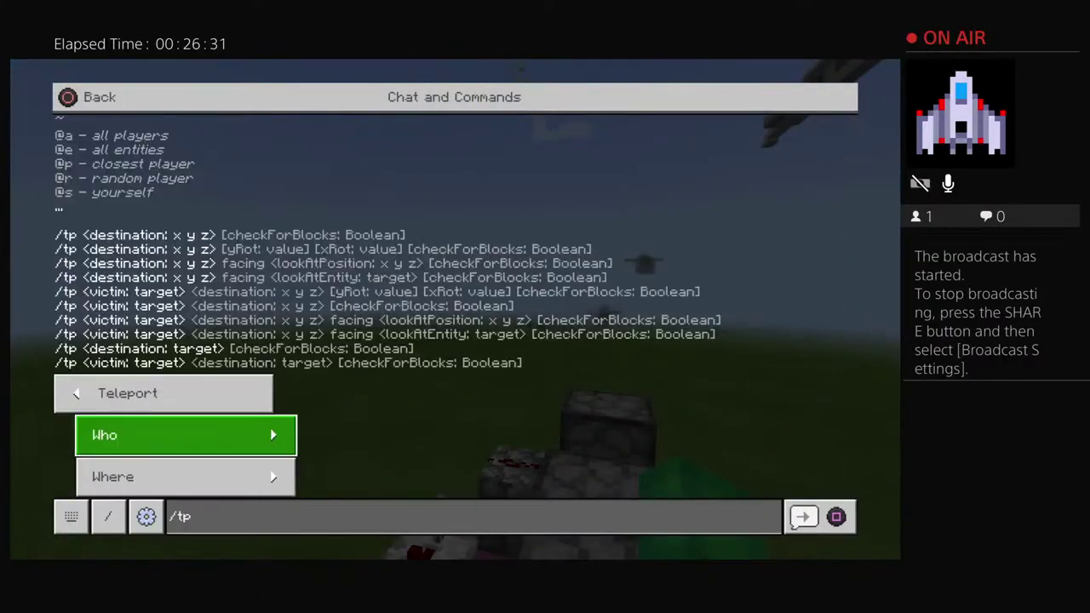
key("Return")
key("Return")
key("Return")
key("Down")
key("Return")
key("Return")
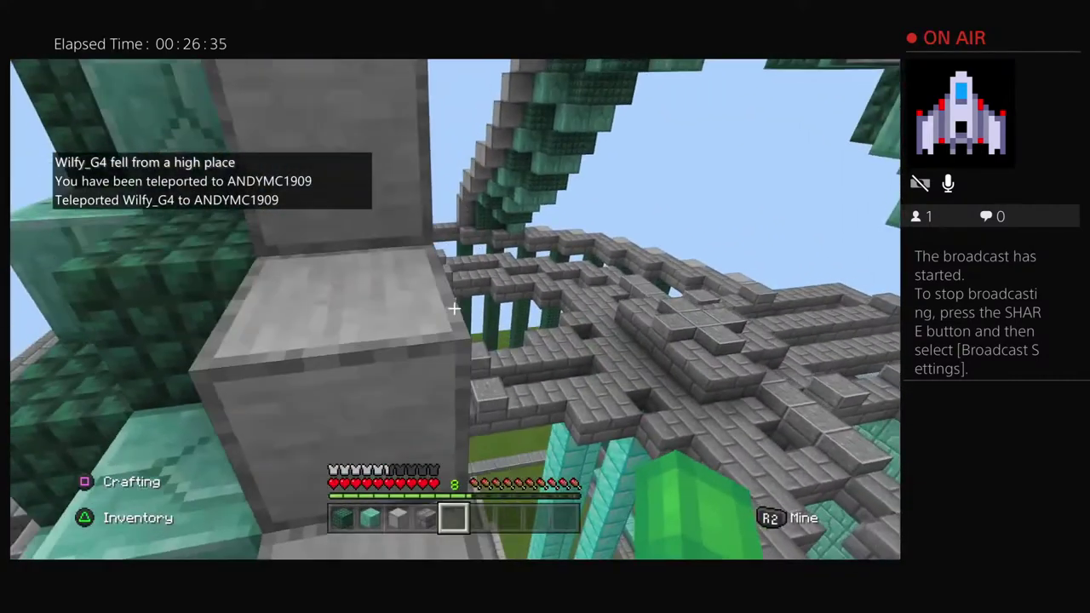
key("e")
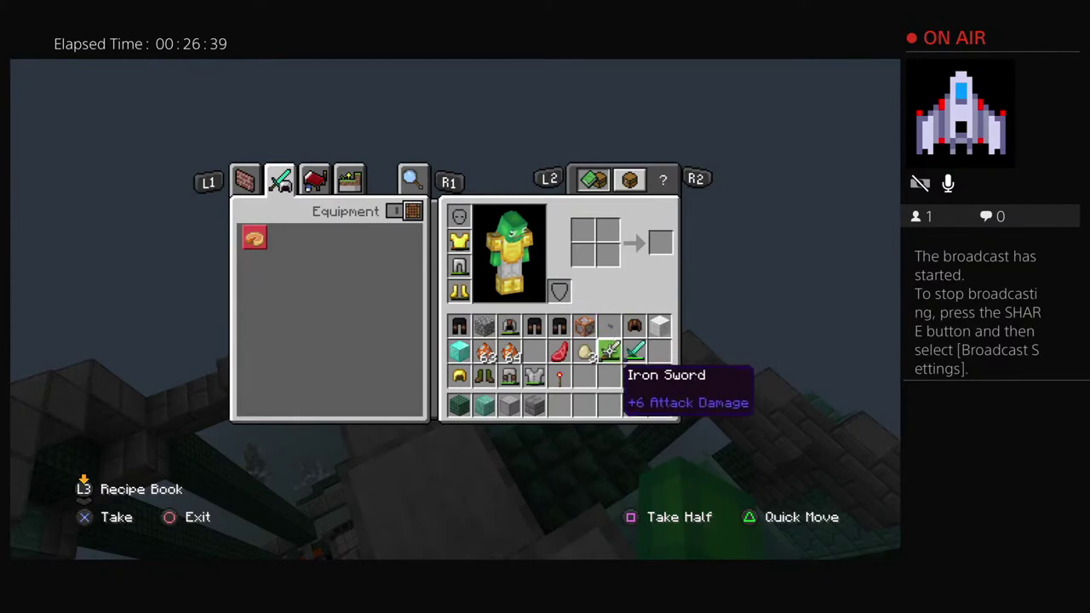
key("Escape")
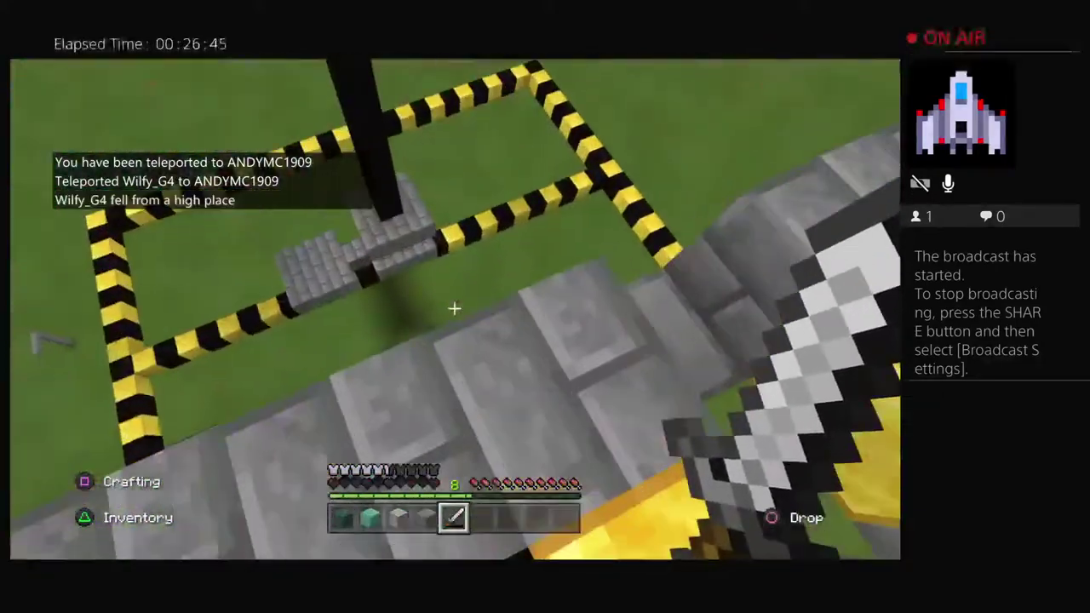
key("Return")
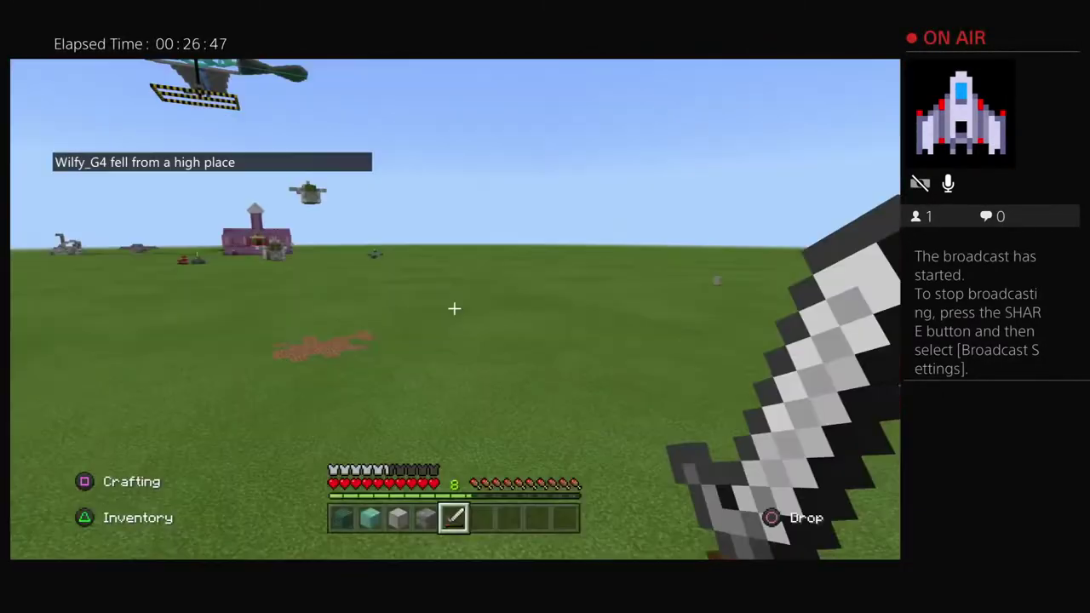
key("t")
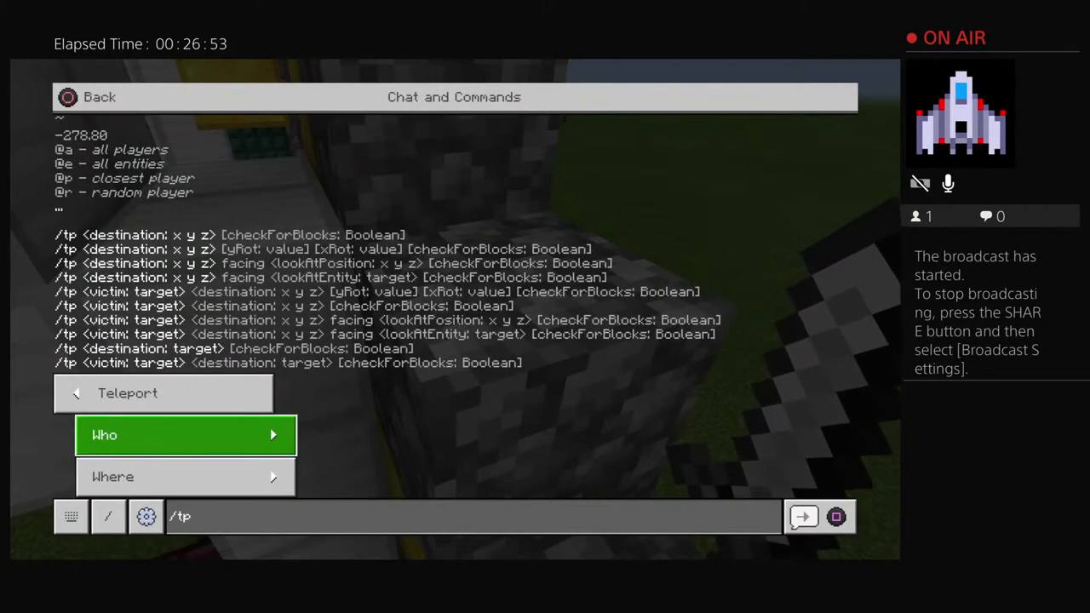
type("ANDYMC1909")
key("Return")
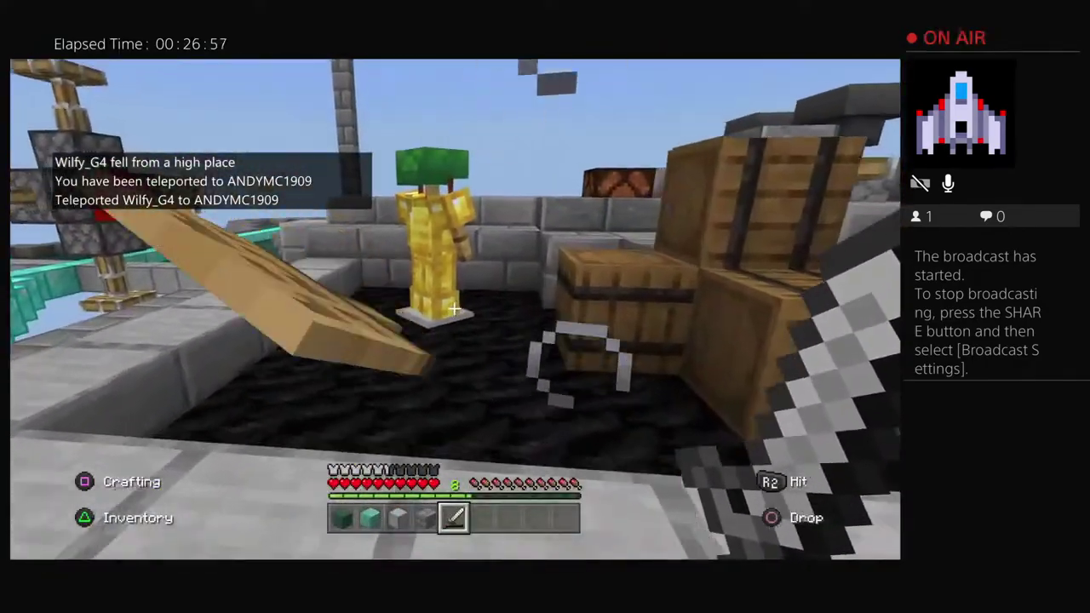
key("q")
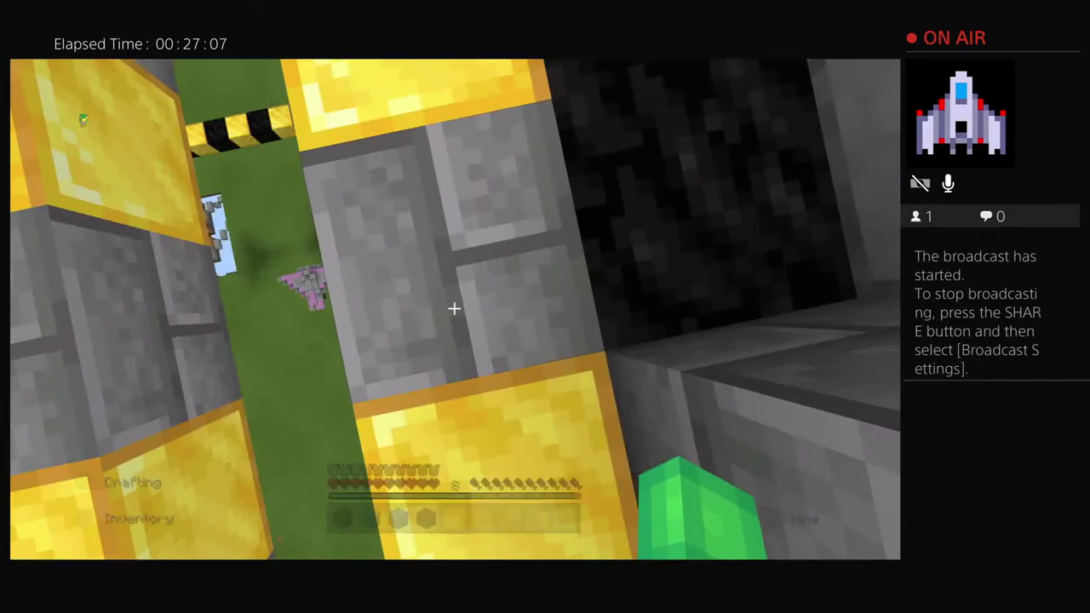
Move the golden chestplate, leggings and boots to the hotbar, respawn, and open chat.
key("e")
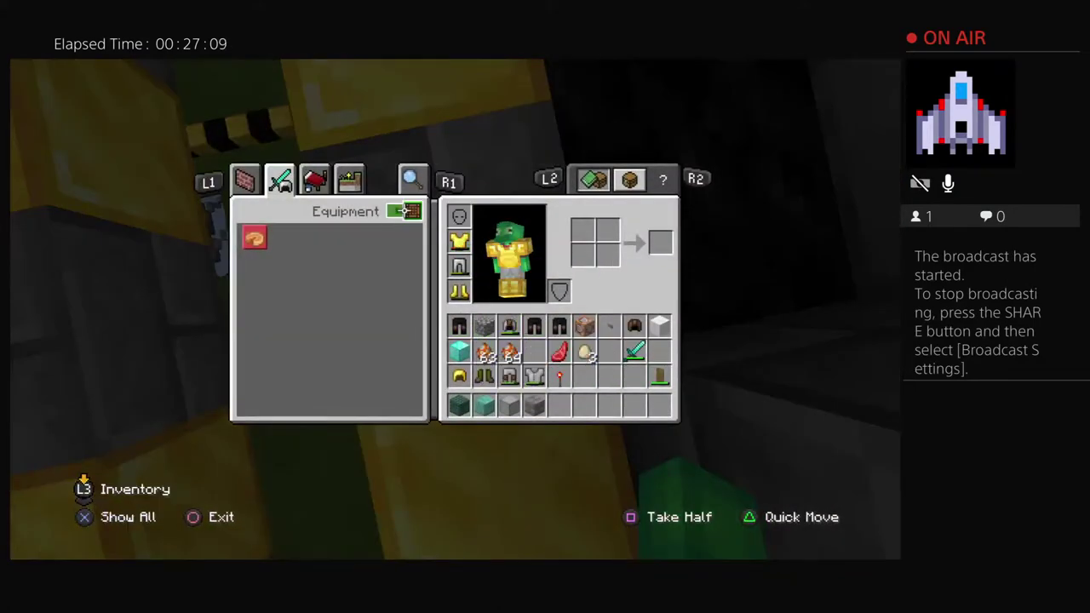
left_click(459, 241, "shift")
left_click(459, 266, "shift")
left_click(459, 286, "shift")
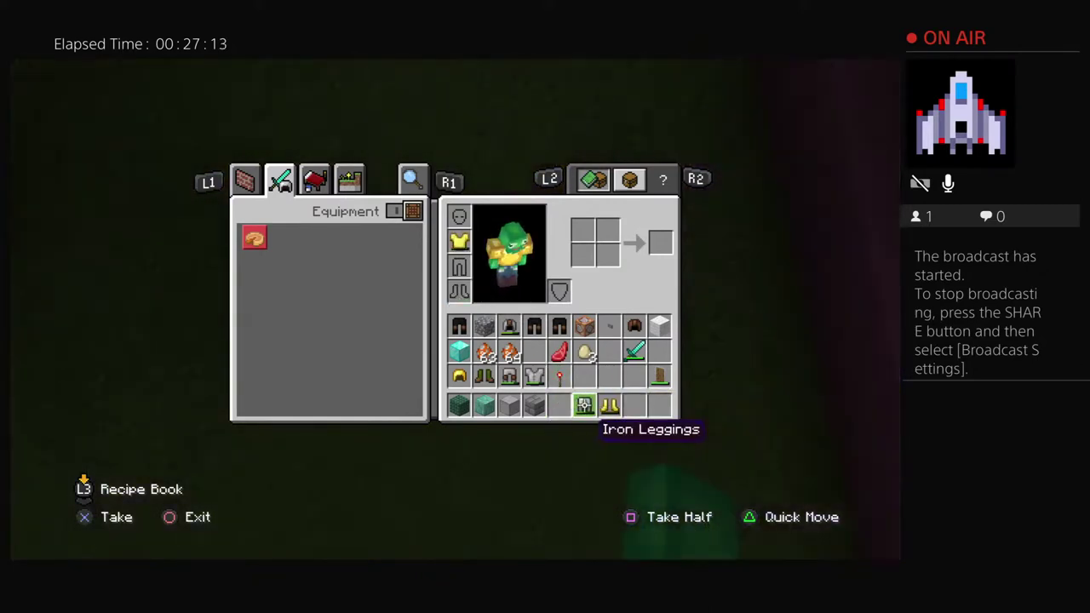
key("Return")
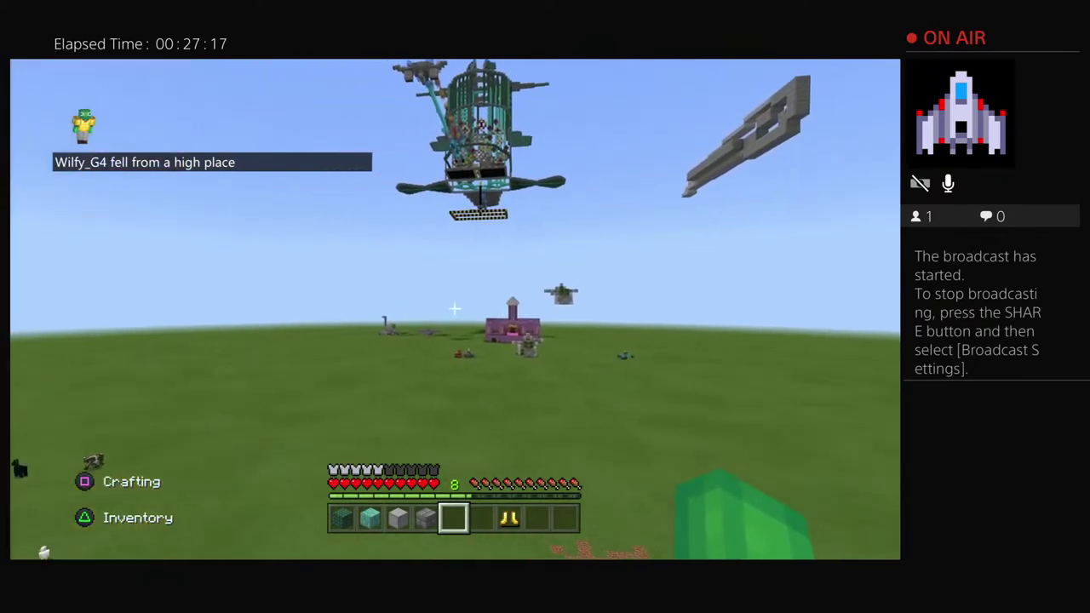
key("t")
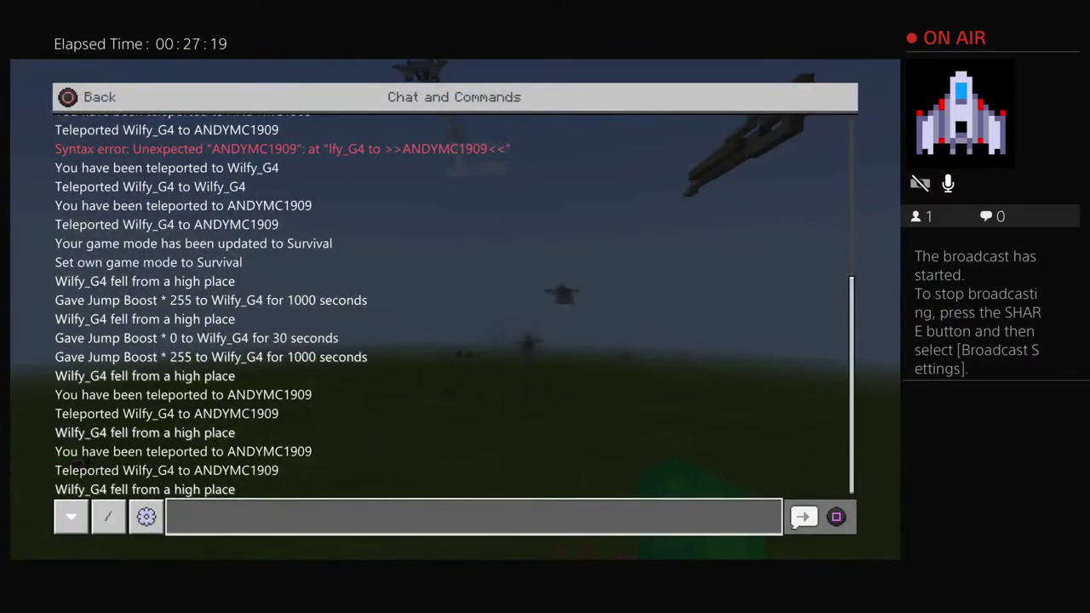
Type an /enchant command with an @ target selector, then back out without running it.
key("Return")
type("/")
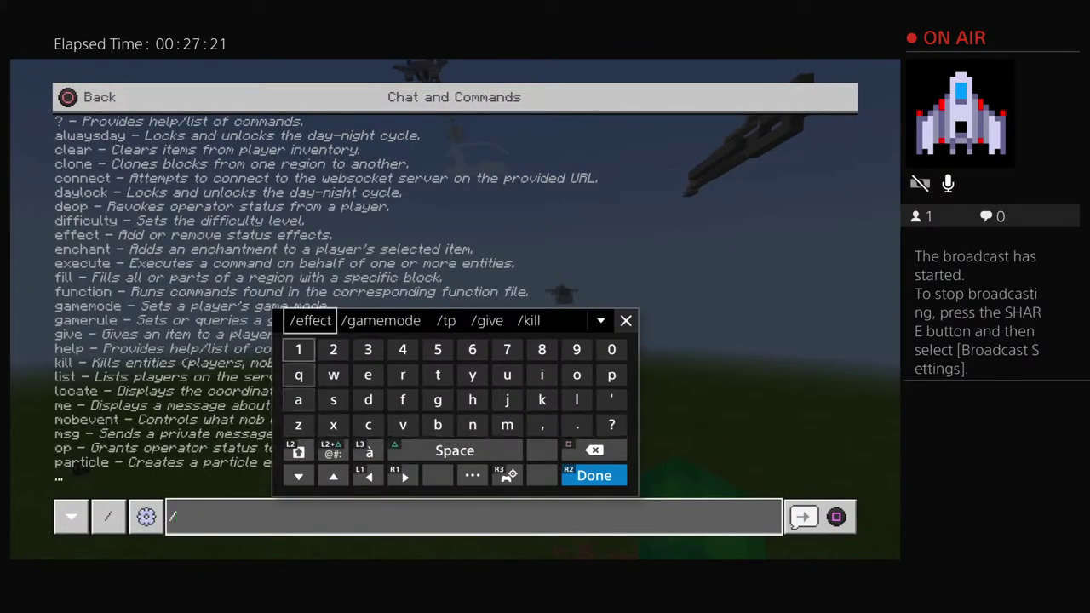
key("Right")
key("Down")
key("Down")
key("Down")
key("Right")
key("Up")
key("Up")
key("Up")
type("e")
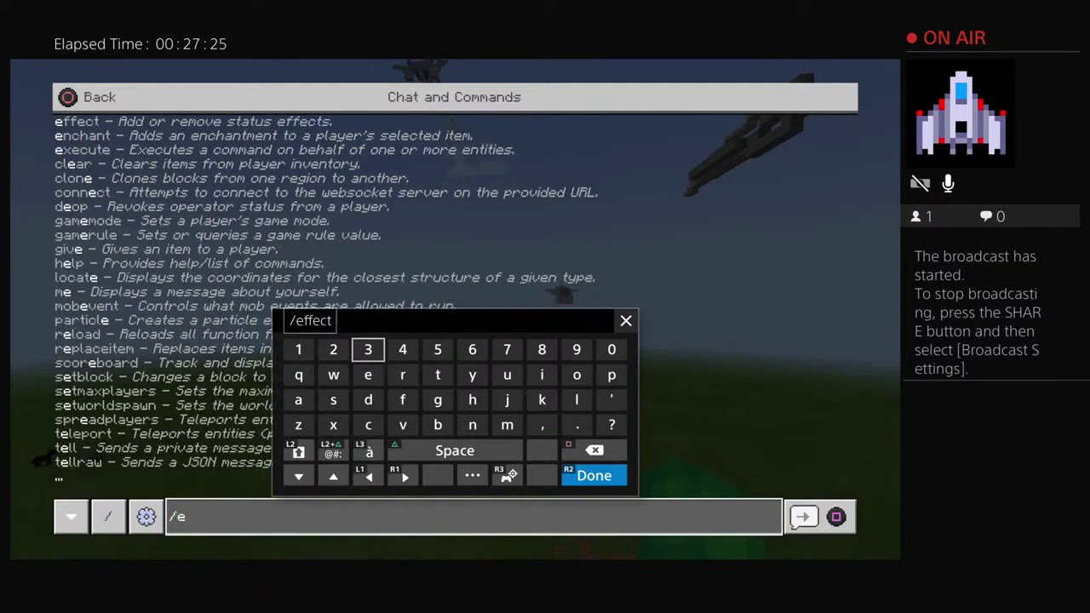
key("Down")
key("Down")
key("Down")
type("n")
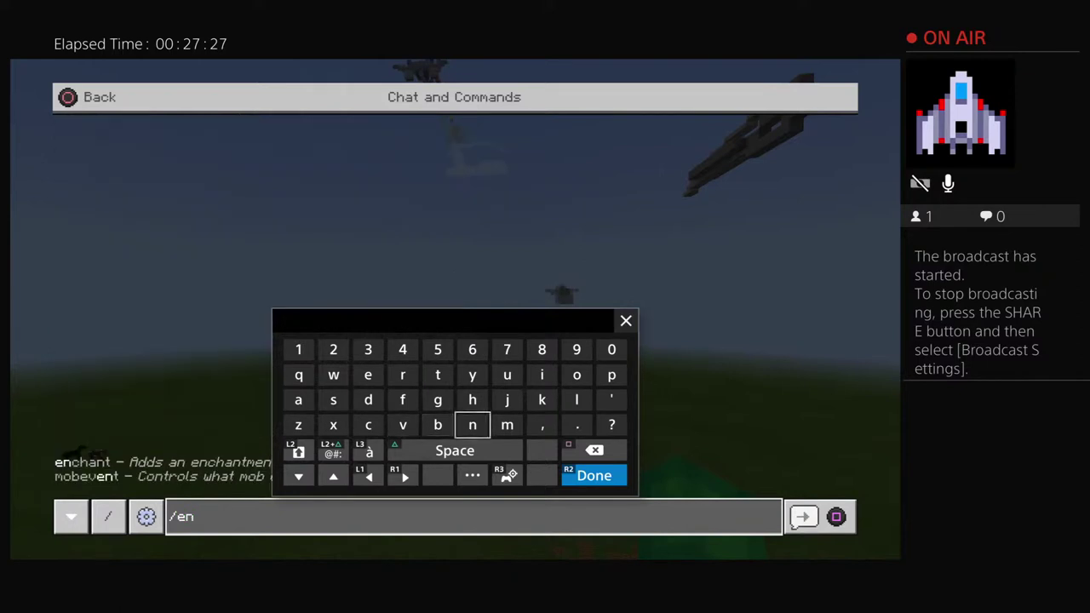
type("cha")
key("Right")
key("Right")
key("Down")
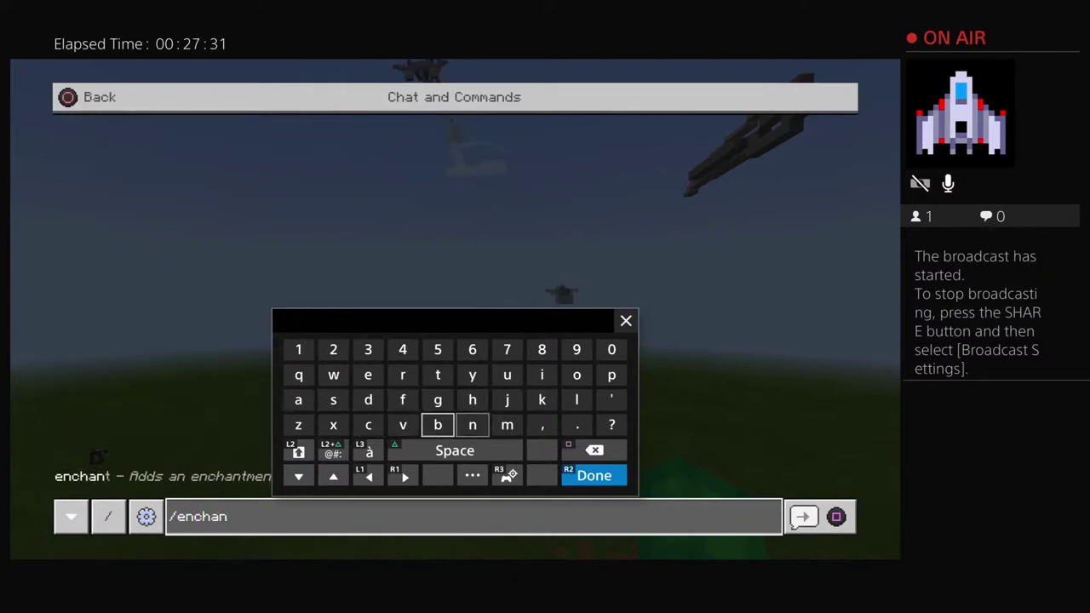
key("Up")
key("Up")
key("Left")
type("t")
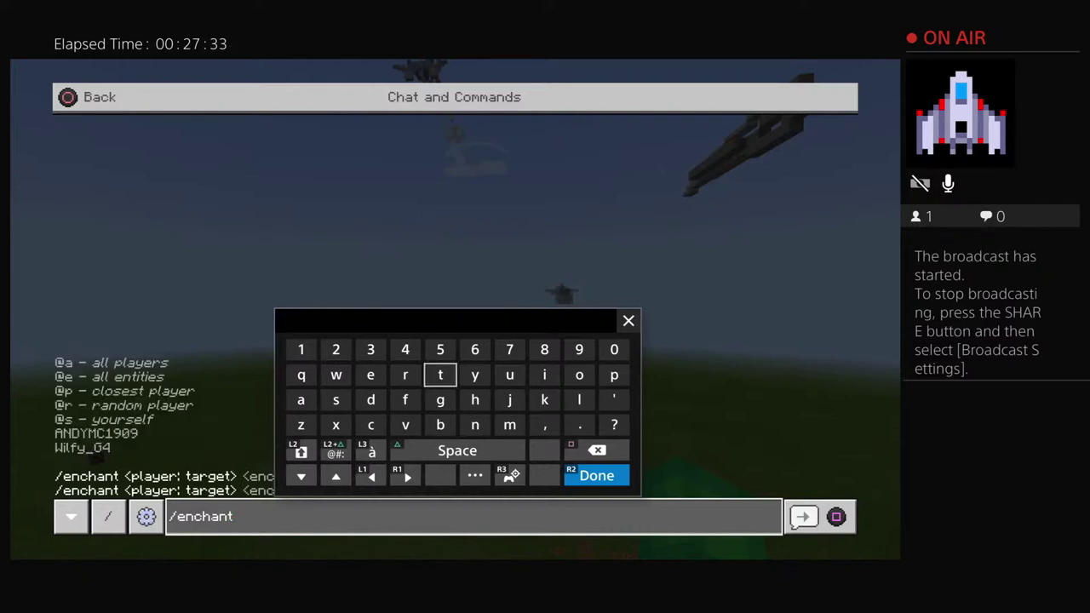
key("Left")
key("Left")
key("Left")
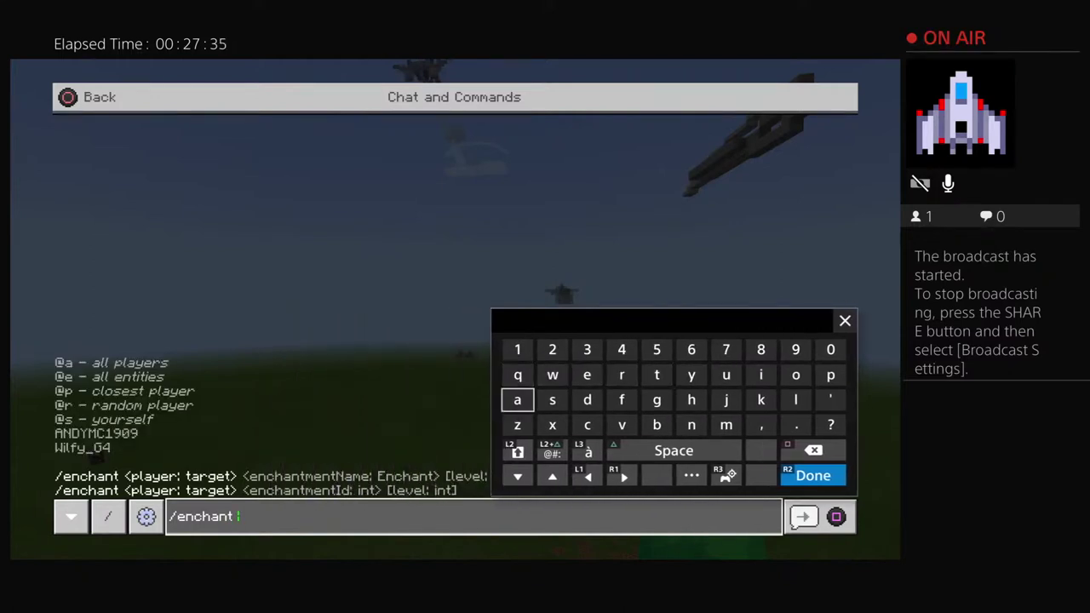
key("ctrl+Tab")
key("Up")
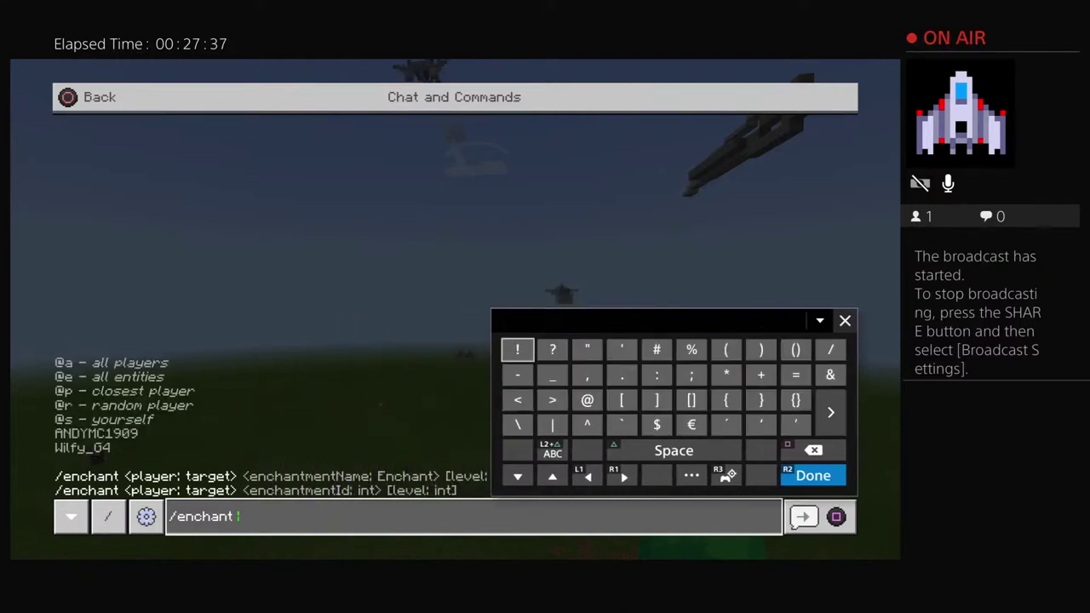
type("@")
key("ctrl+Tab")
type("a")
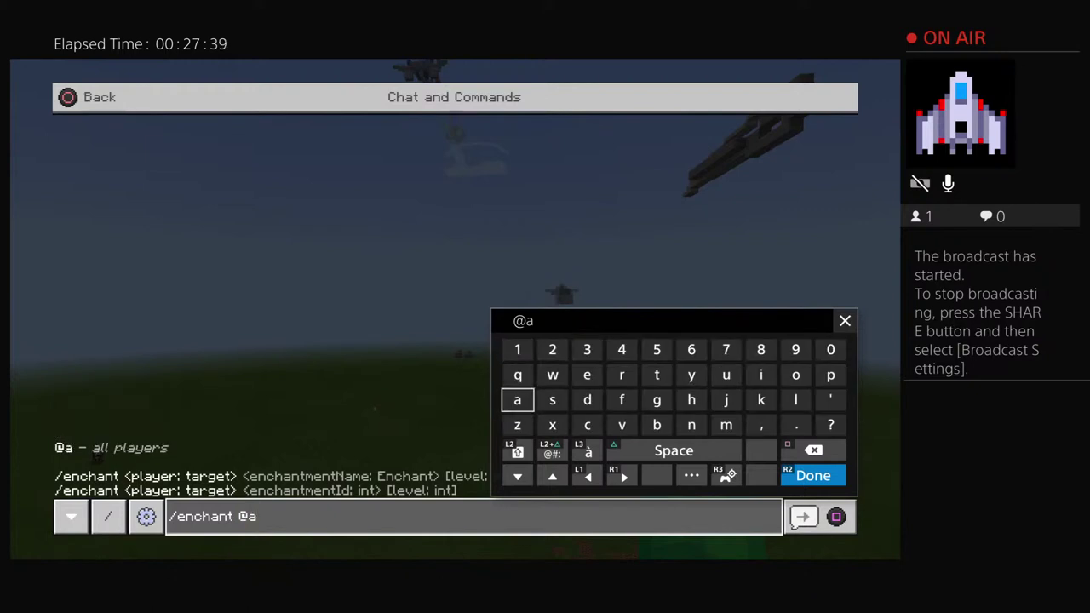
key("ctrl+Tab")
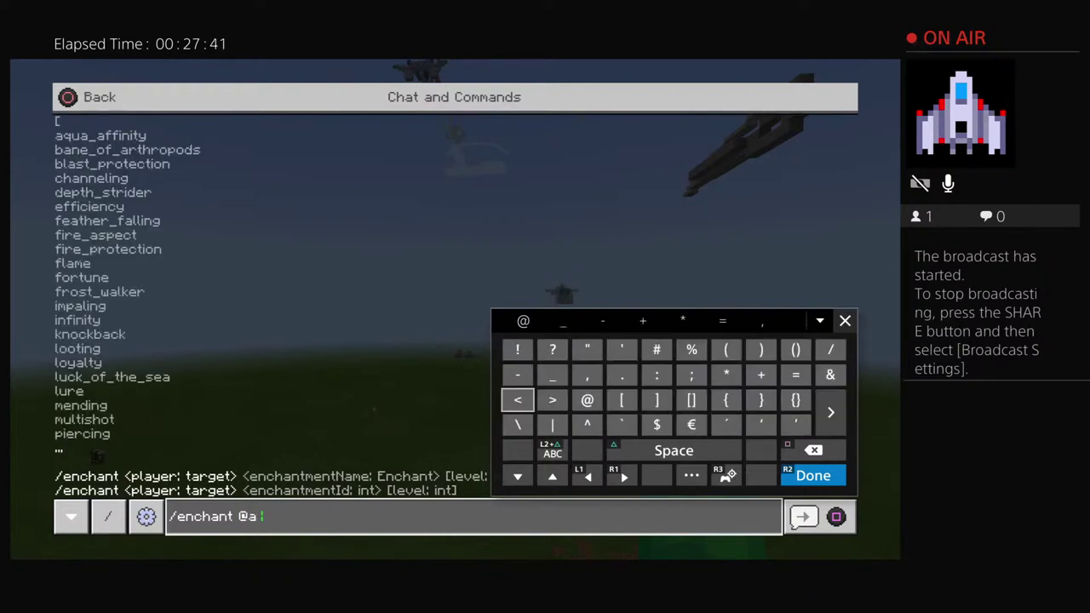
key("Escape")
key("Escape")
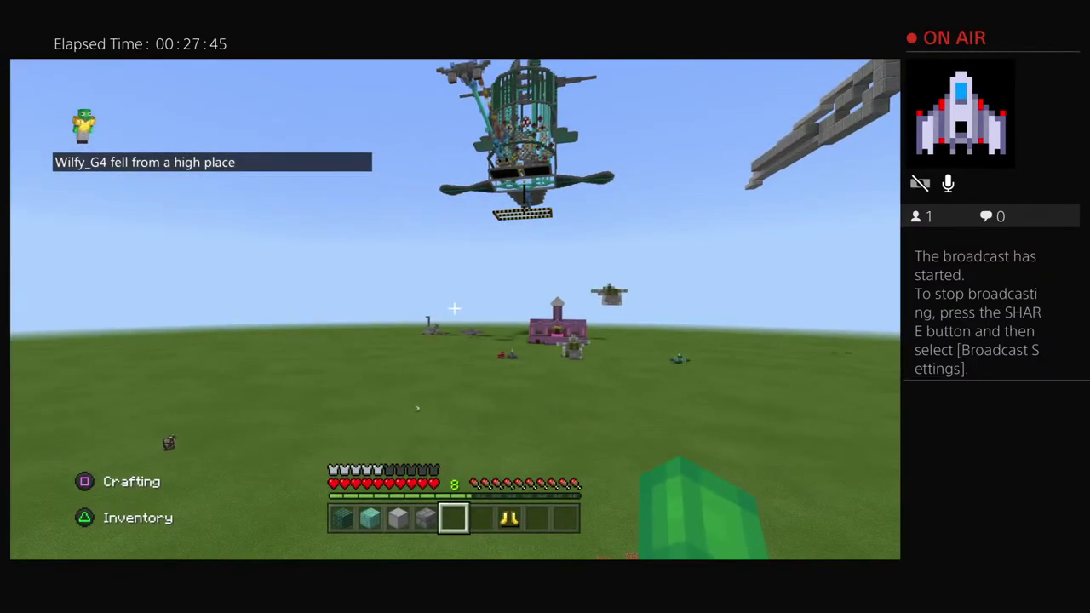
Move the golden chestplate from its armour slot into the hotbar and start a new command.
key("e")
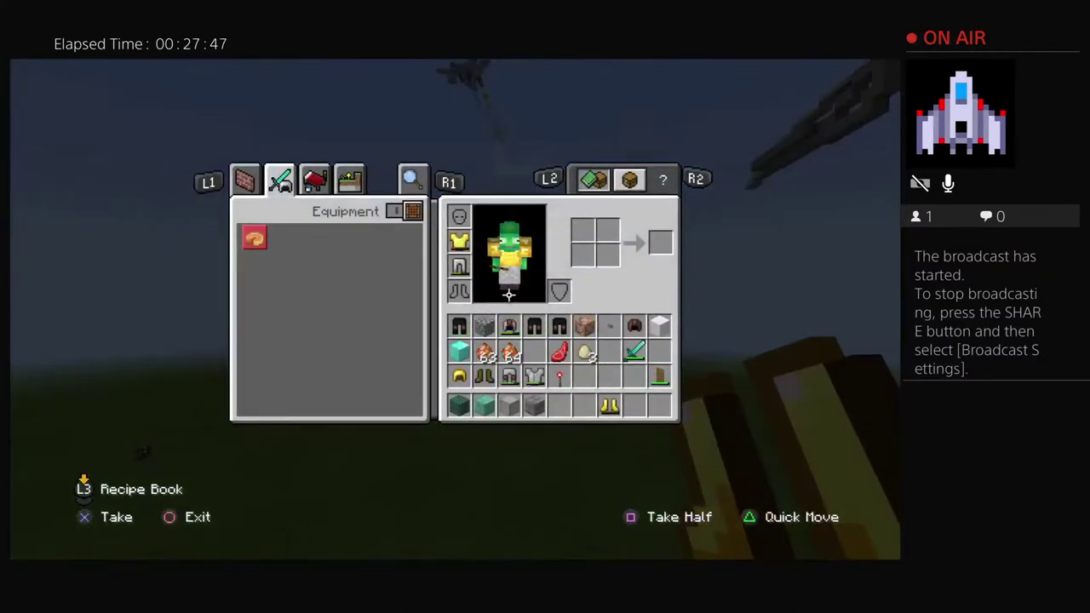
left_click(459, 242, "shift")
key("Escape")
scroll(455, 308, "up", 1)
scroll(455, 308, "up", 1)
type("t")
type("/")
key("Return")
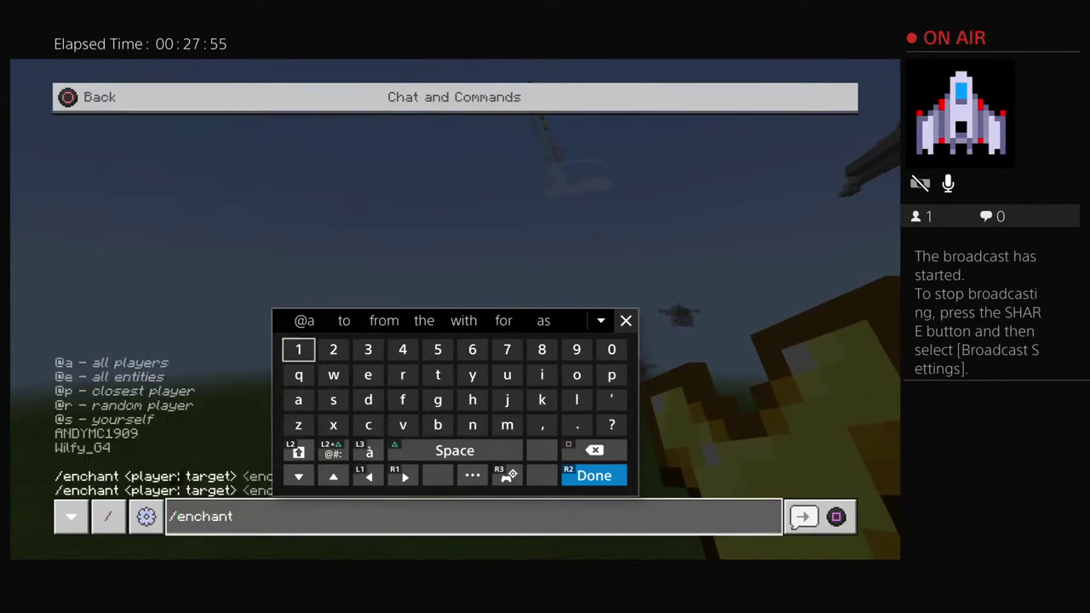
type("enchant")
Enter the all-players target and the protection enchantment in the /enchant command.
key("Up")
type("@a")
key("Right")
key("Down")
key("Down")
key("Left")
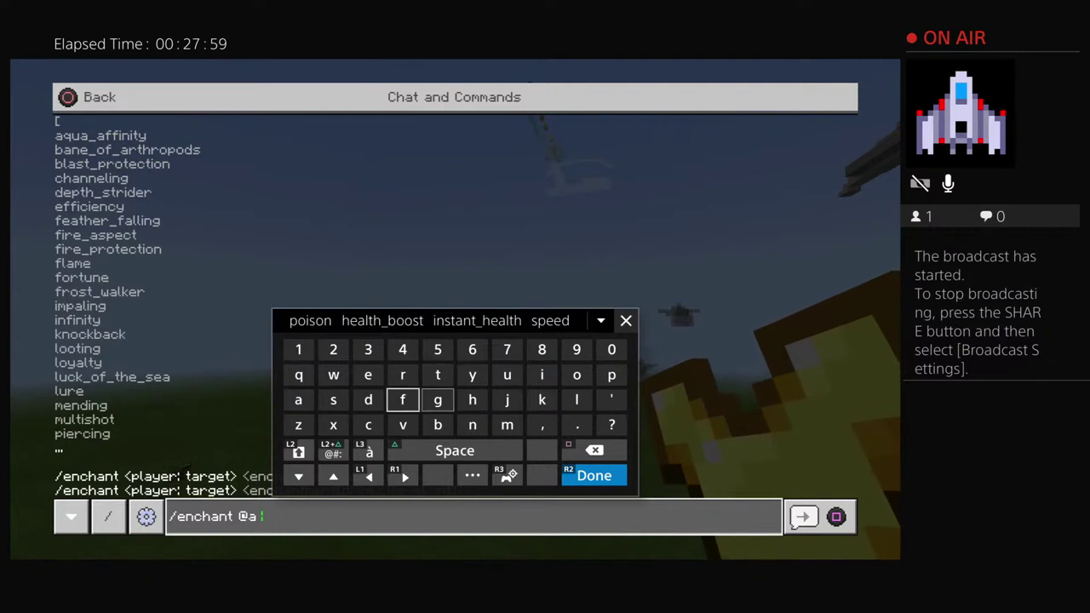
key("Right")
key("Right")
key("Right")
type("p")
key("Left")
key("Left")
key("Left")
type("r")
key("Right")
key("Right")
key("Right")
key("Right")
key("Right")
type("o")
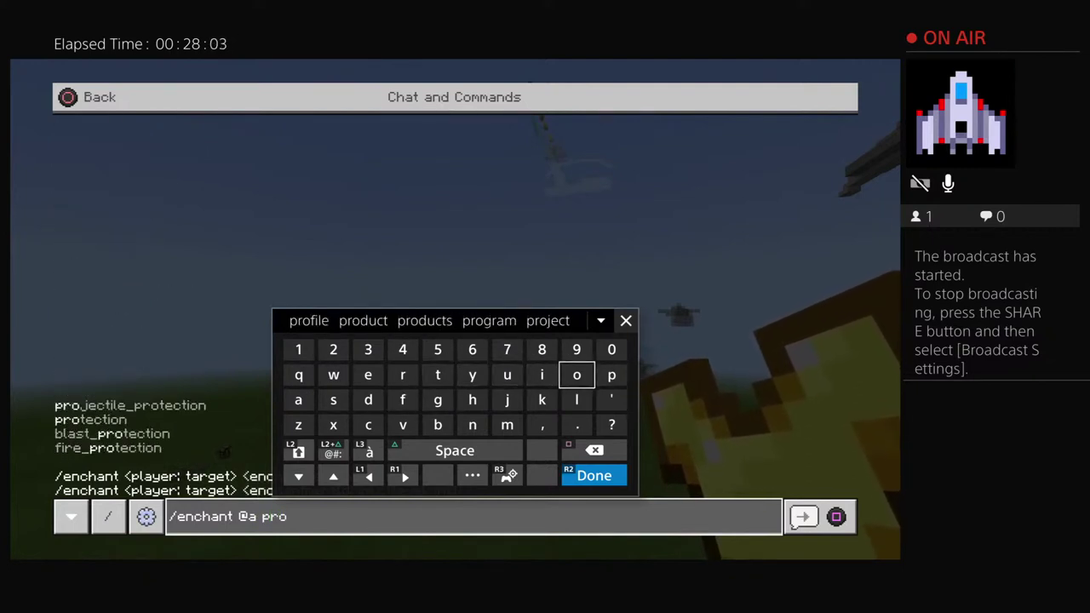
key("Left")
key("Left")
key("Left")
type("t")
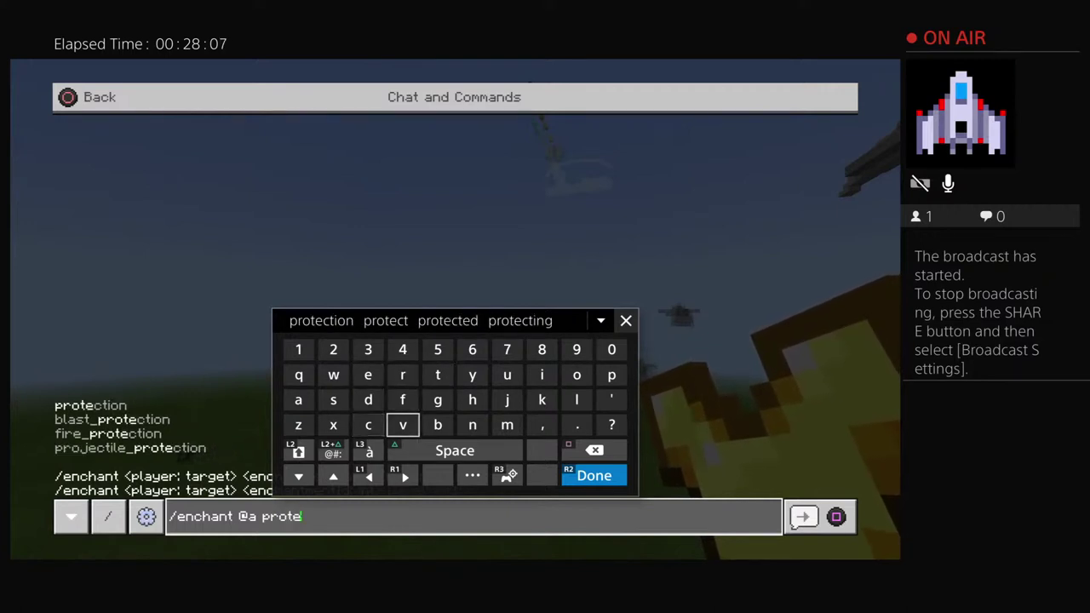
key("Left")
key("Left")
key("Up")
key("Up")
key("Up")
key("Return")
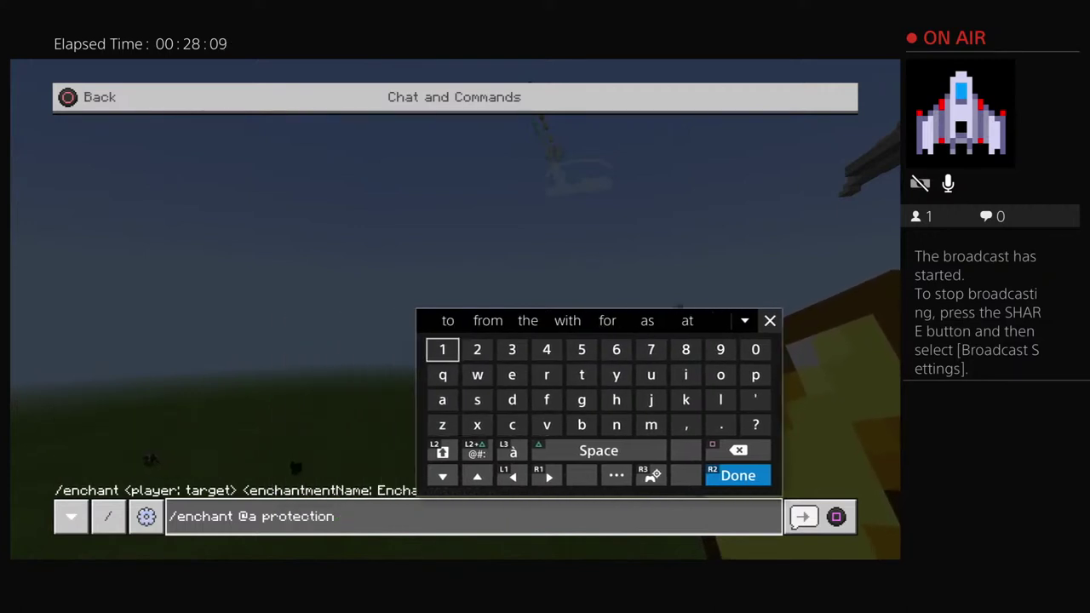
Set the enchantment level to 1000, change it to 10, and send the command.
key("Up")
key("Down")
type("1")
key("Up")
key("Return")
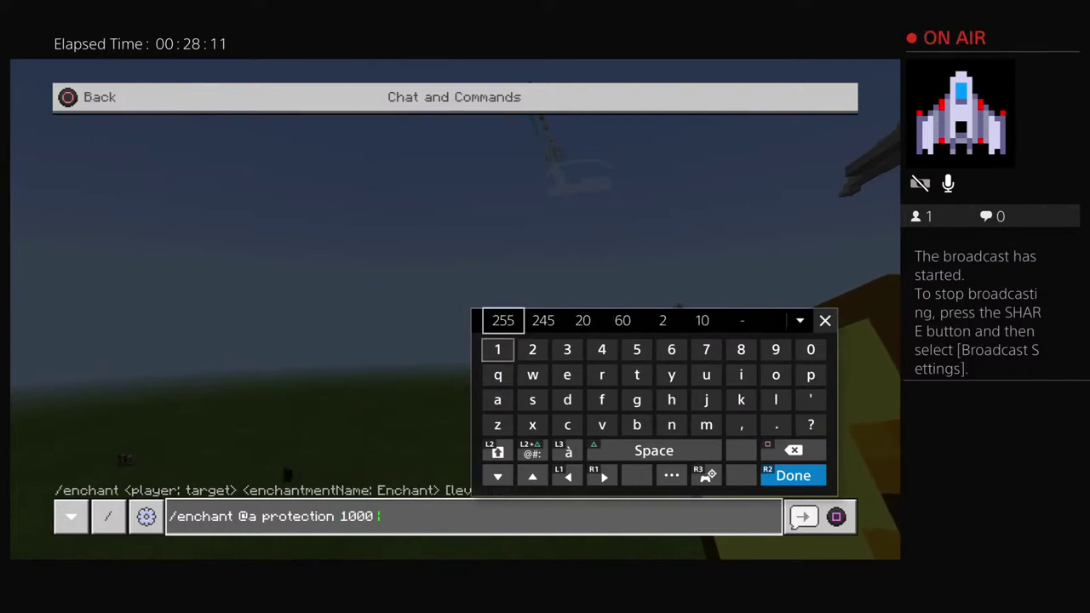
key("BackSpace")
key("BackSpace")
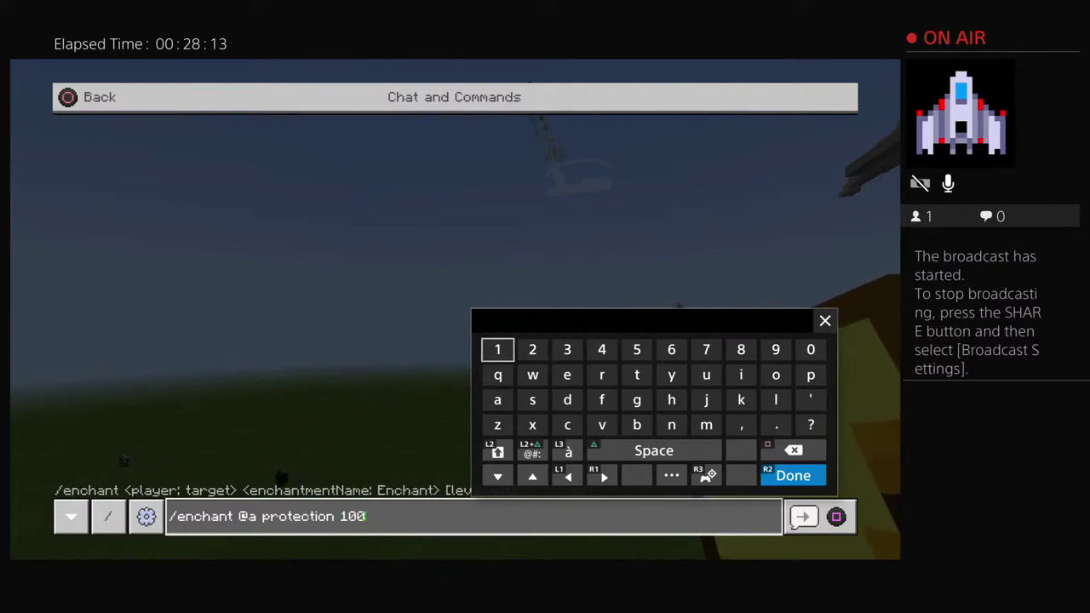
key("BackSpace")
key("BackSpace")
key("Down")
key("Right")
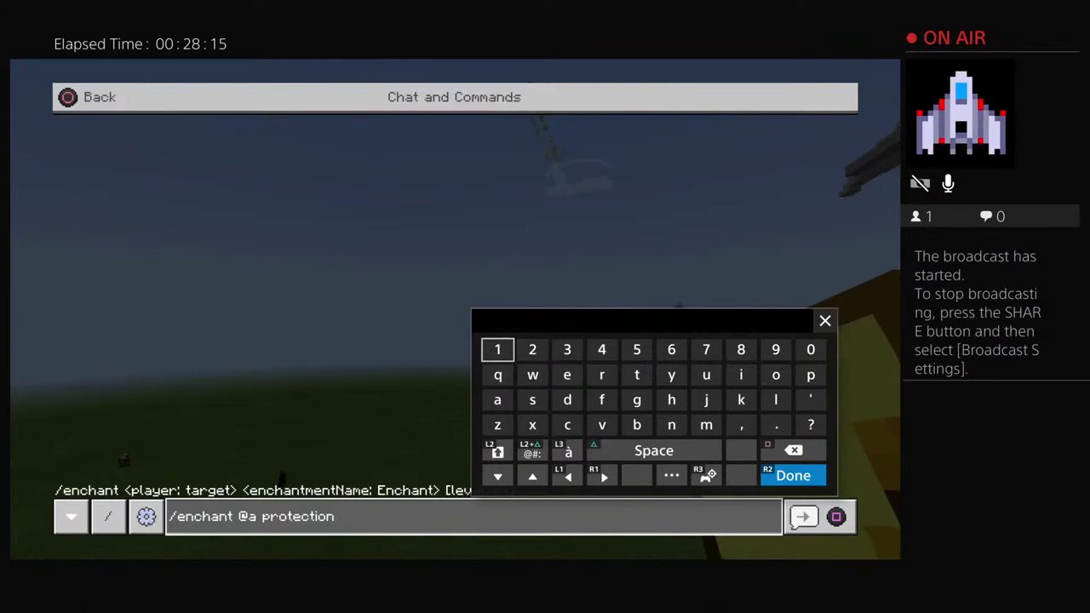
type("1")
key("Right")
key("Right")
key("Right")
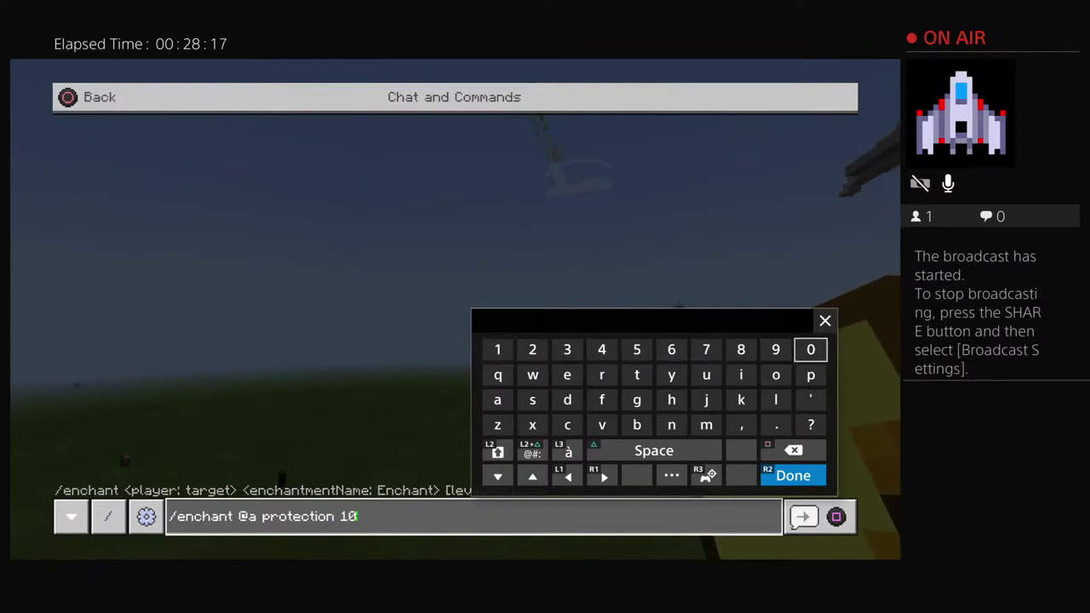
type("0")
key("Return")
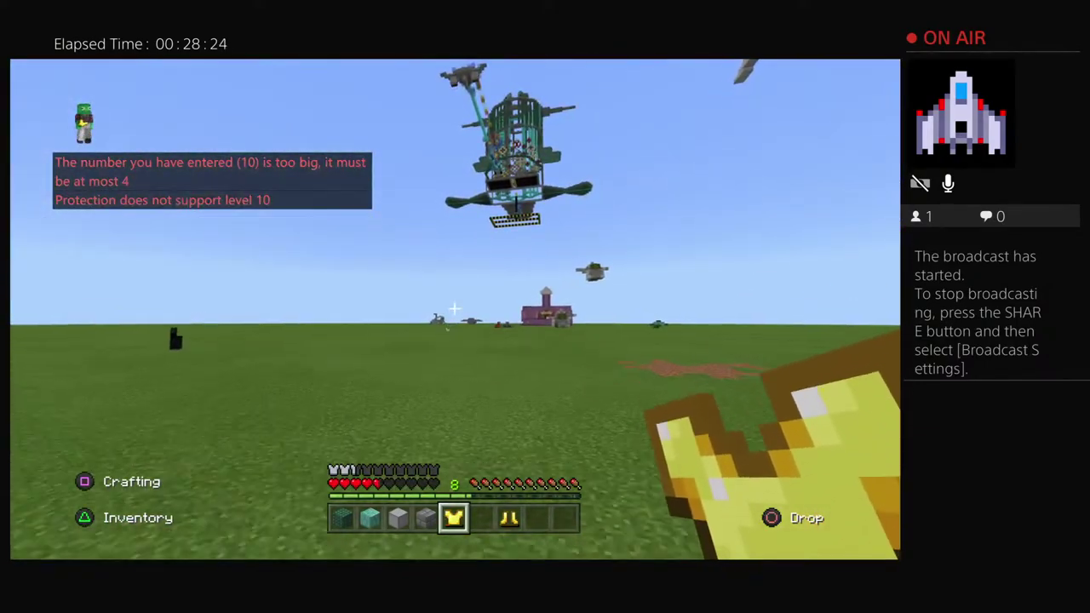
Put on the golden chestplate and boots, then swing at the grass ahead.
right_click(454, 308)
scroll(454, 308, "down", 1)
scroll(454, 308, "down", 1)
right_click(454, 308)
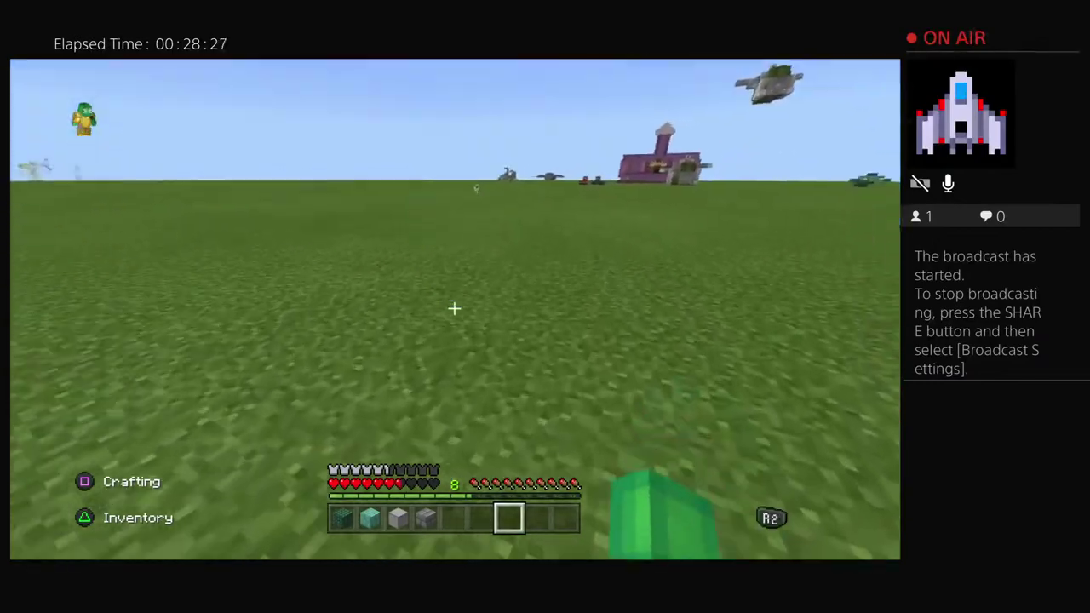
left_click(453, 308)
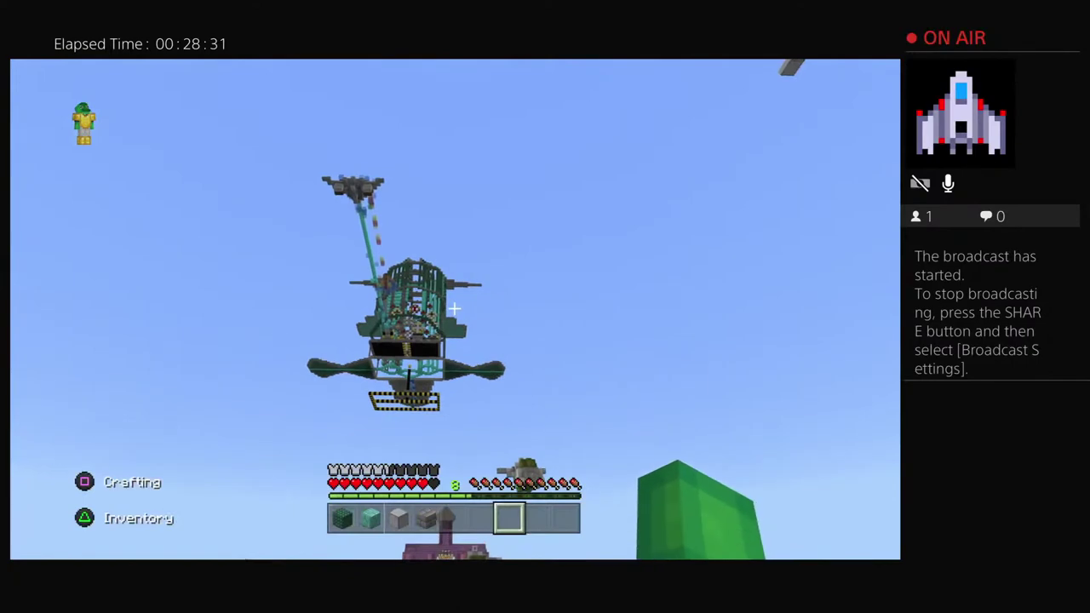
Run /effect speed 1000 60 and /effect haste 1000 255 on Wilfy_G4, then close chat.
key("t")
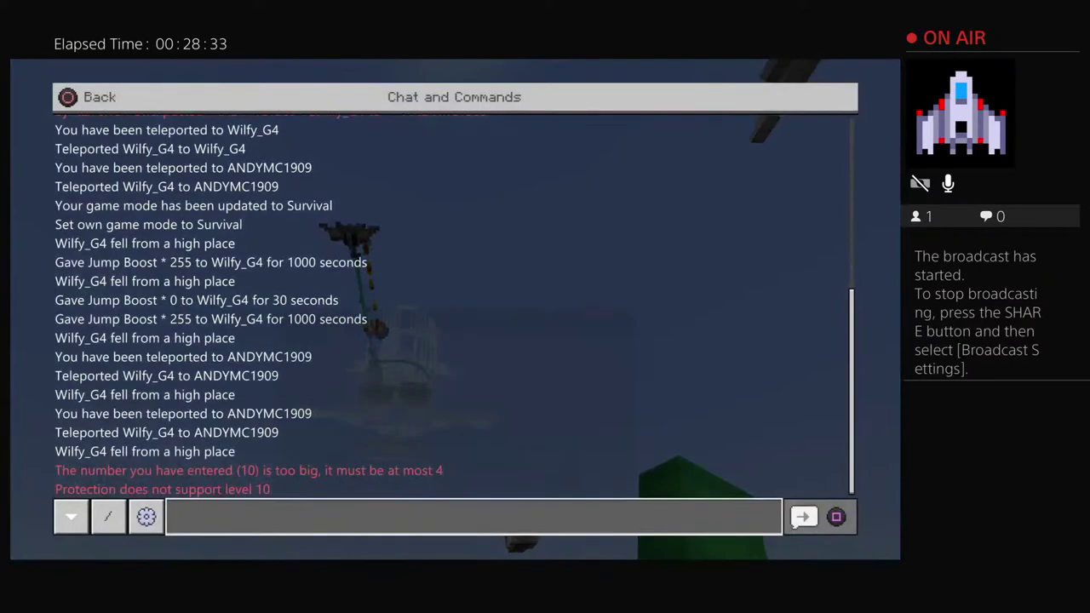
key("Return")
type("/")
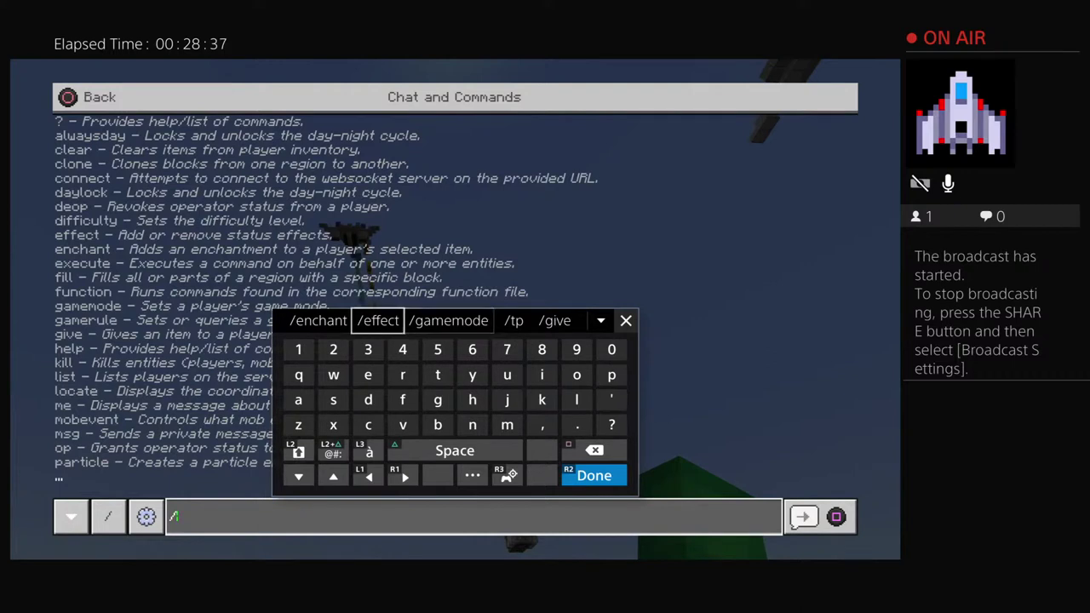
type("effect Wilfy_G4 ")
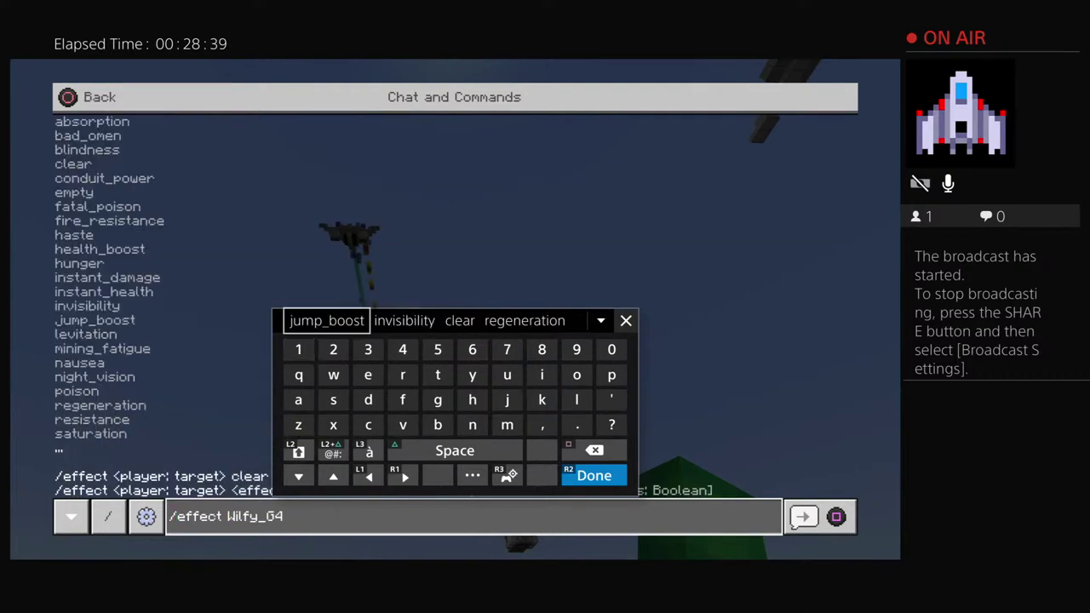
type("speed 1000 60")
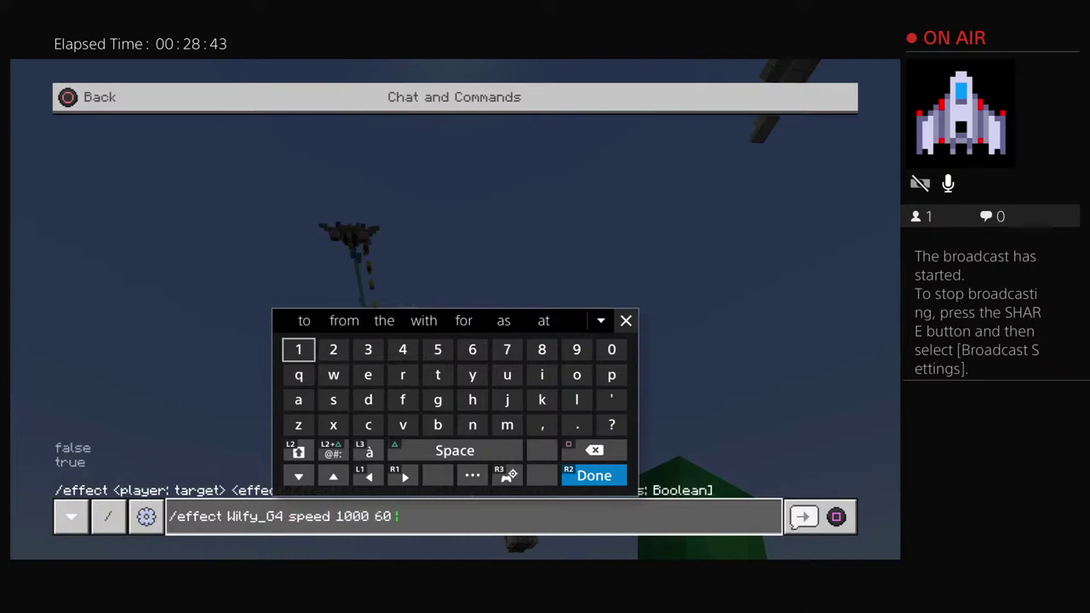
key("Return")
type("t")
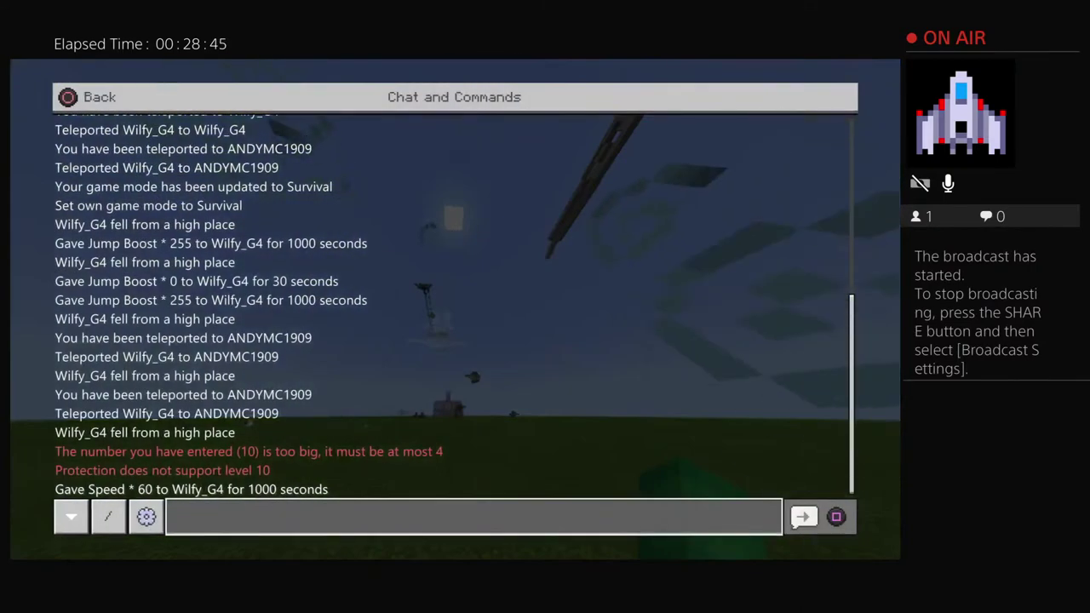
type("/")
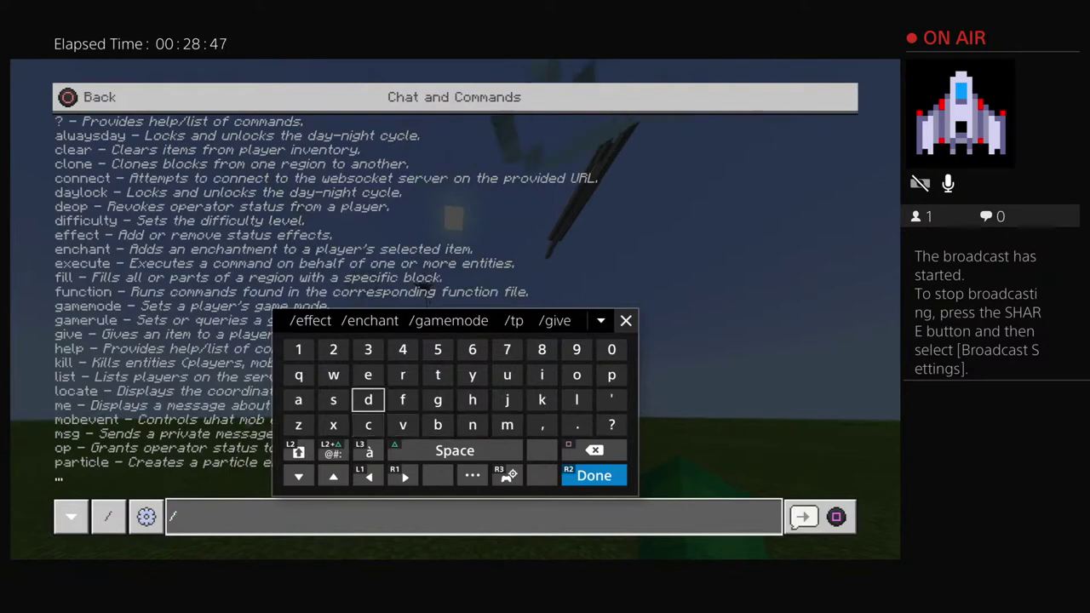
type("effect Wilfy_G4 ")
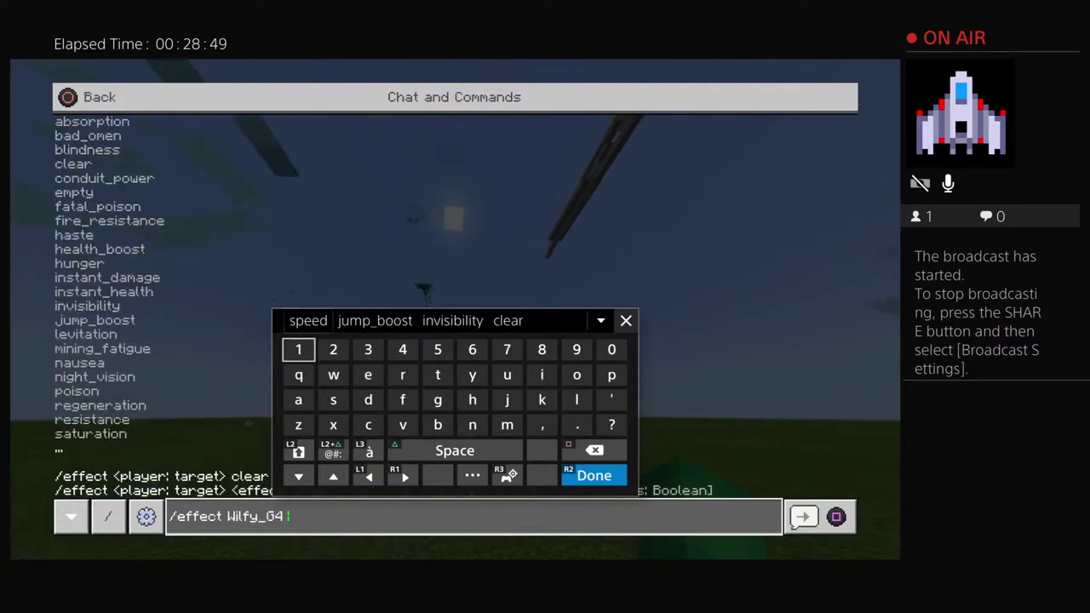
type("h")
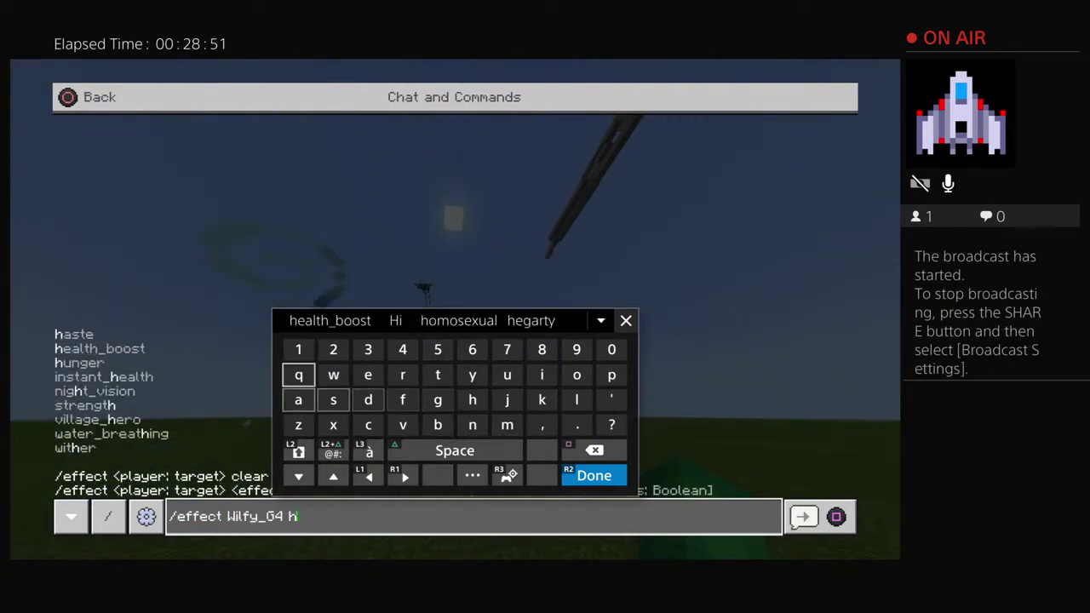
type("aste ")
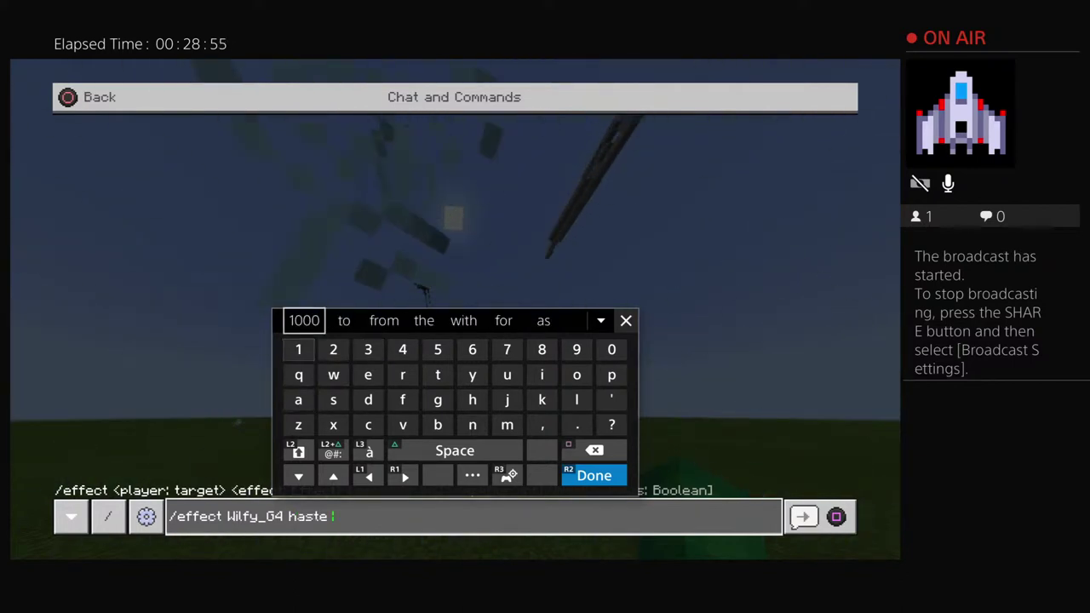
type("1000")
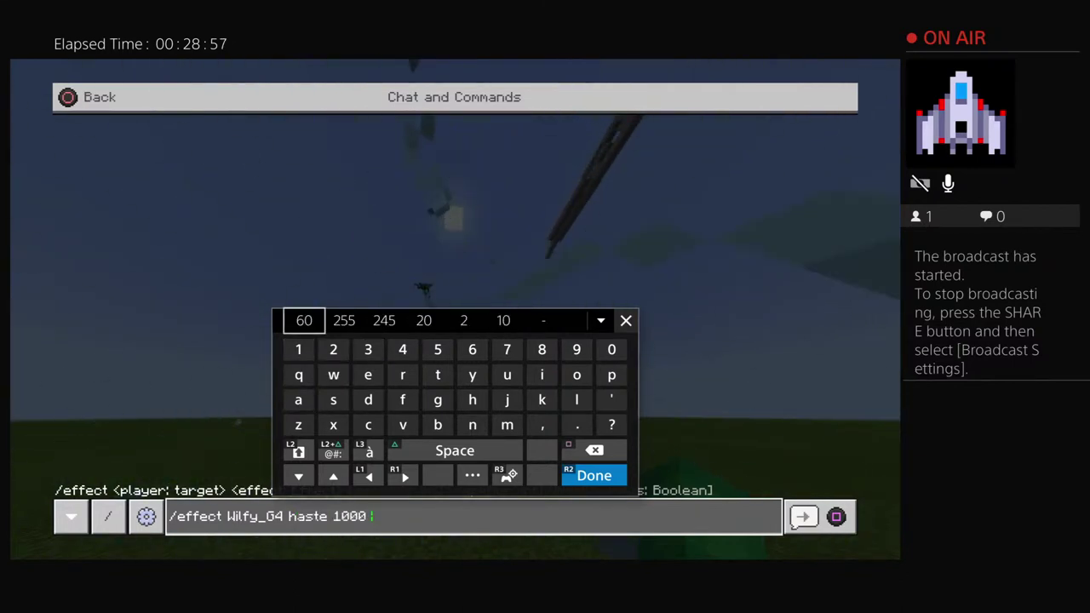
type("255")
key("Return")
key("Escape")
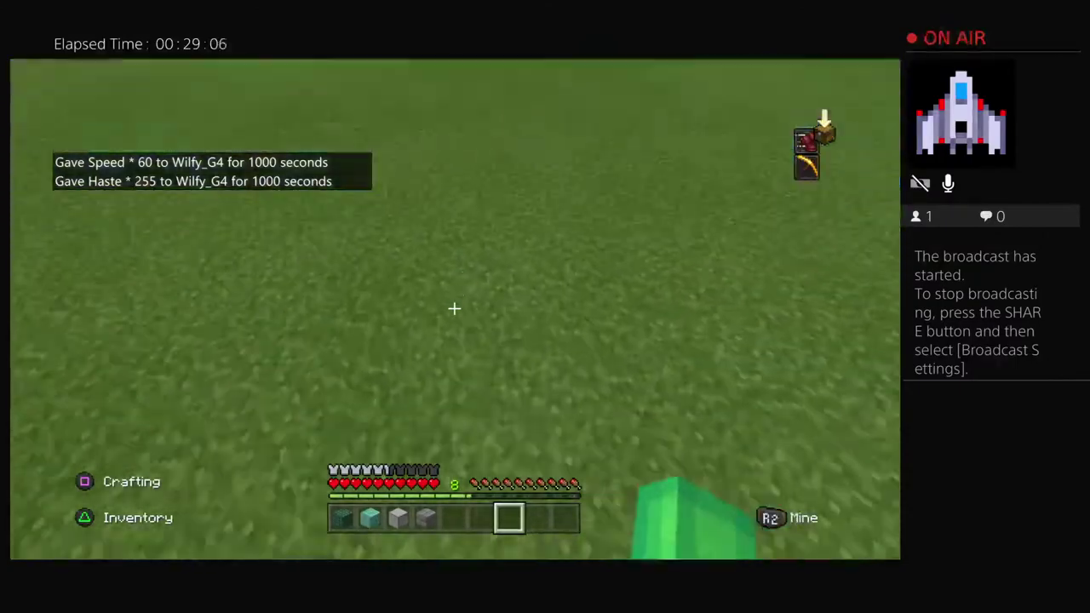
Mine a tunnel down and along through the dirt, filling dirt stacks.
left_click(454, 308)
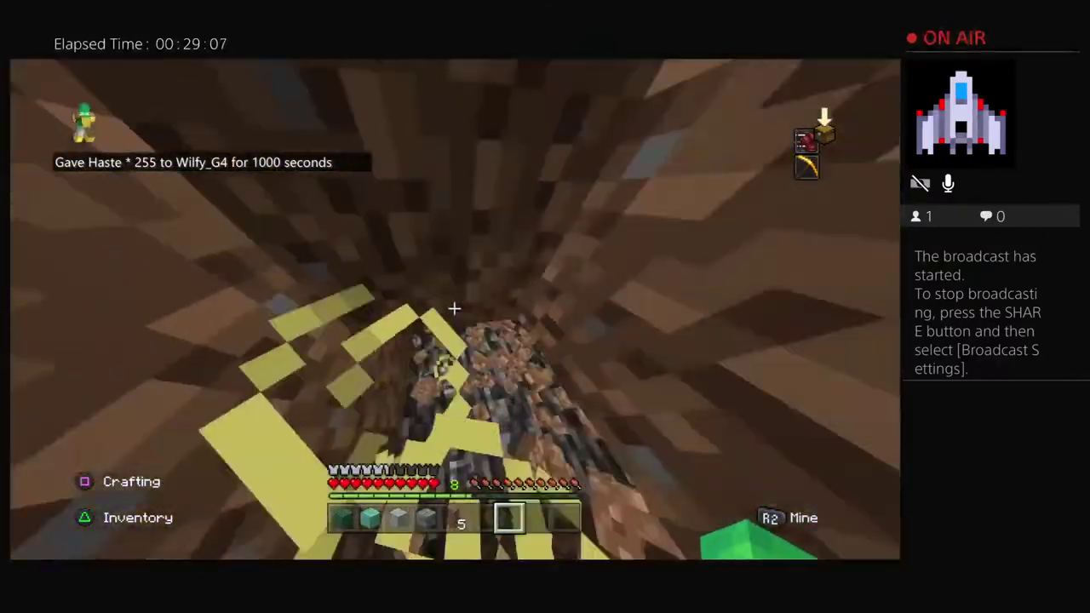
left_click(454, 308)
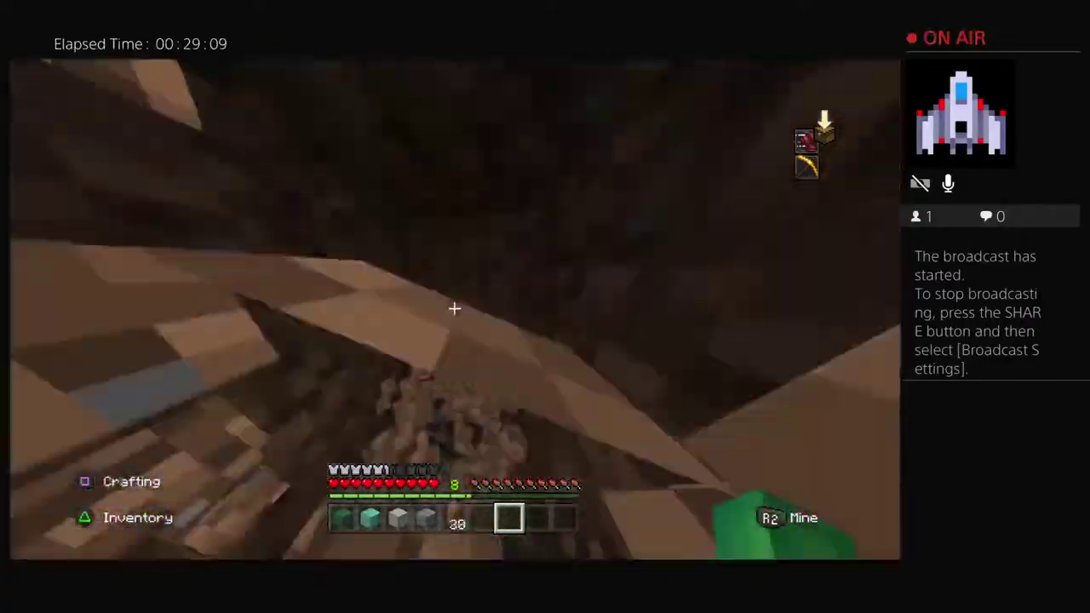
left_click(454, 308)
left_click(454, 308)
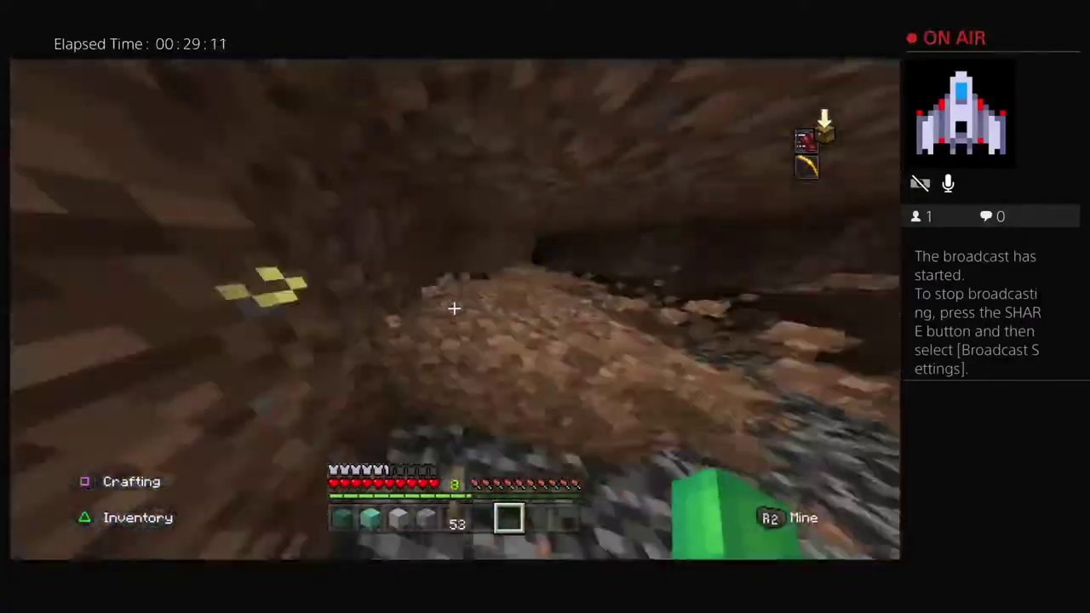
left_click(454, 308)
left_click(454, 308)
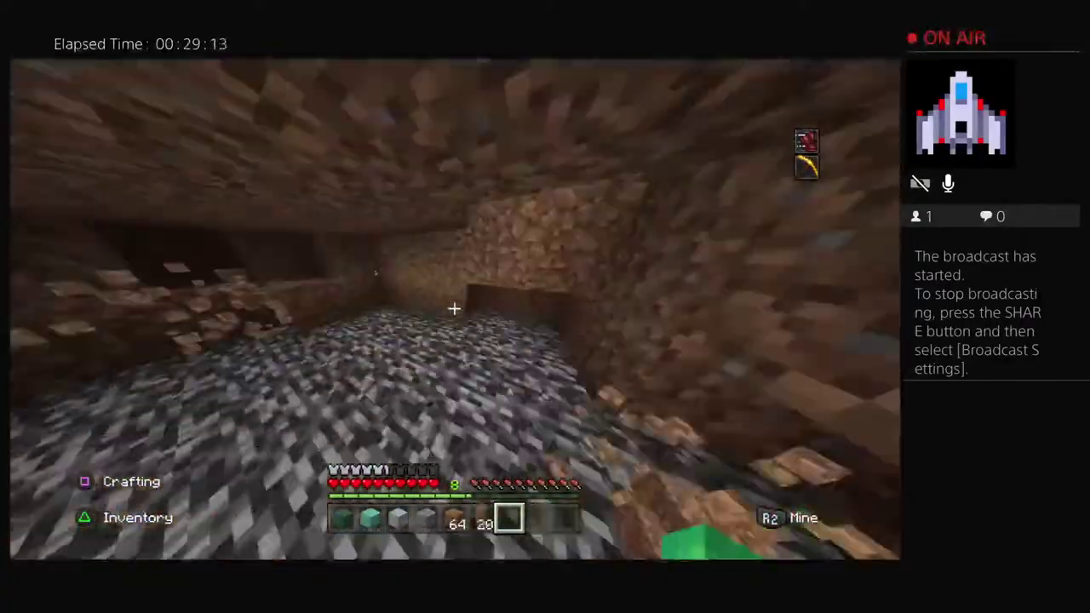
left_click(453, 308)
left_click(454, 308)
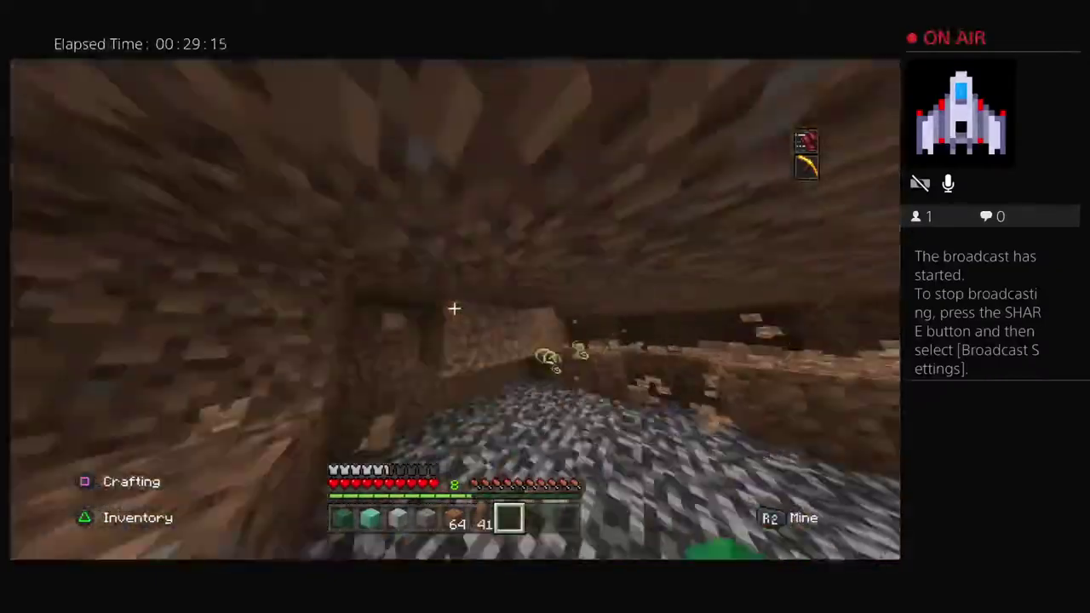
left_click(454, 308)
left_click(454, 308)
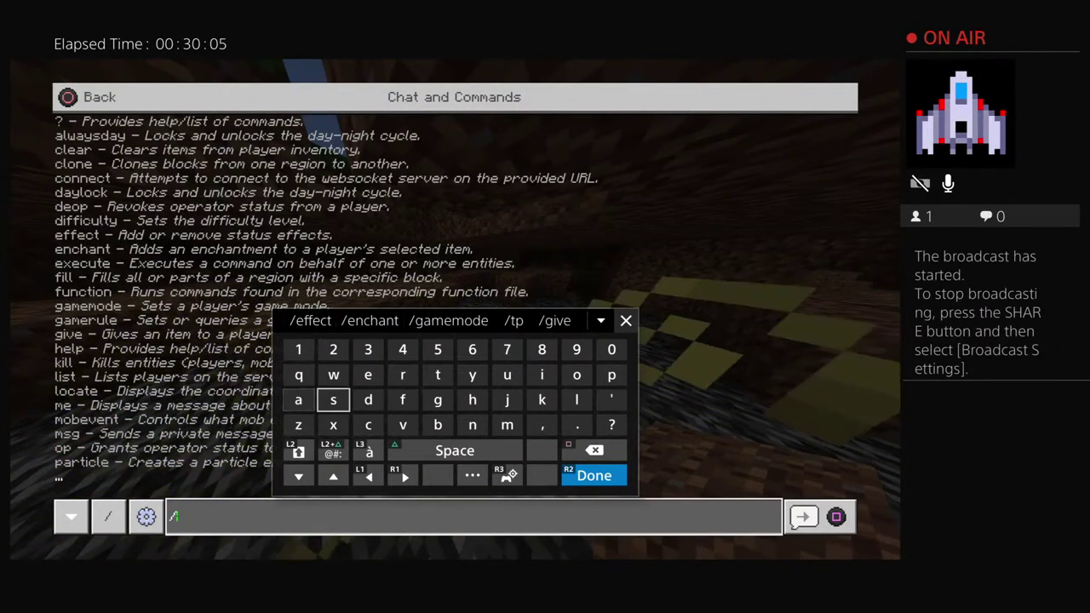
type("c")
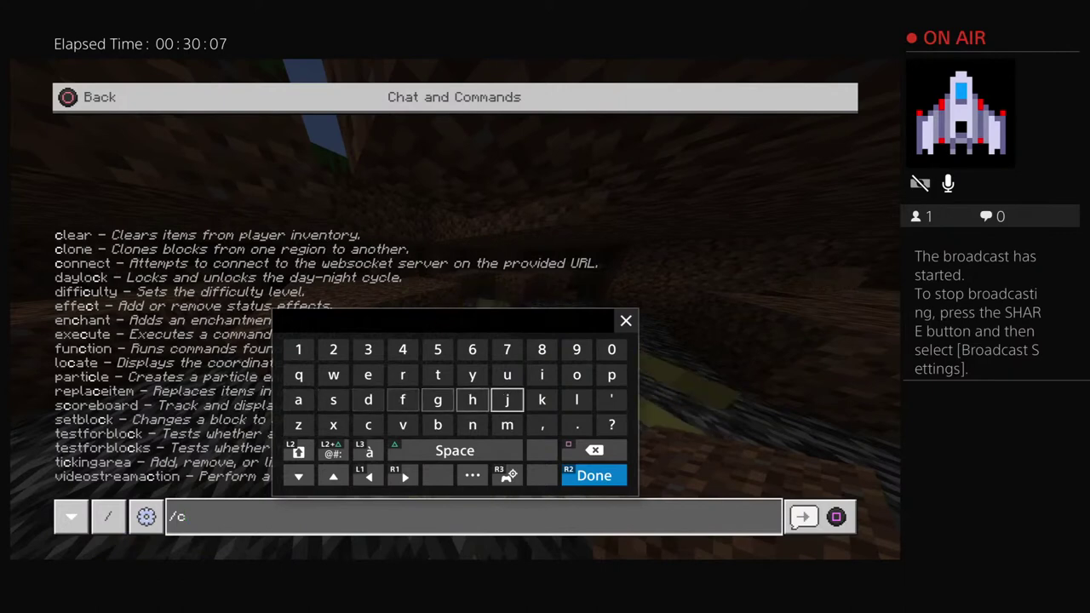
type("l")
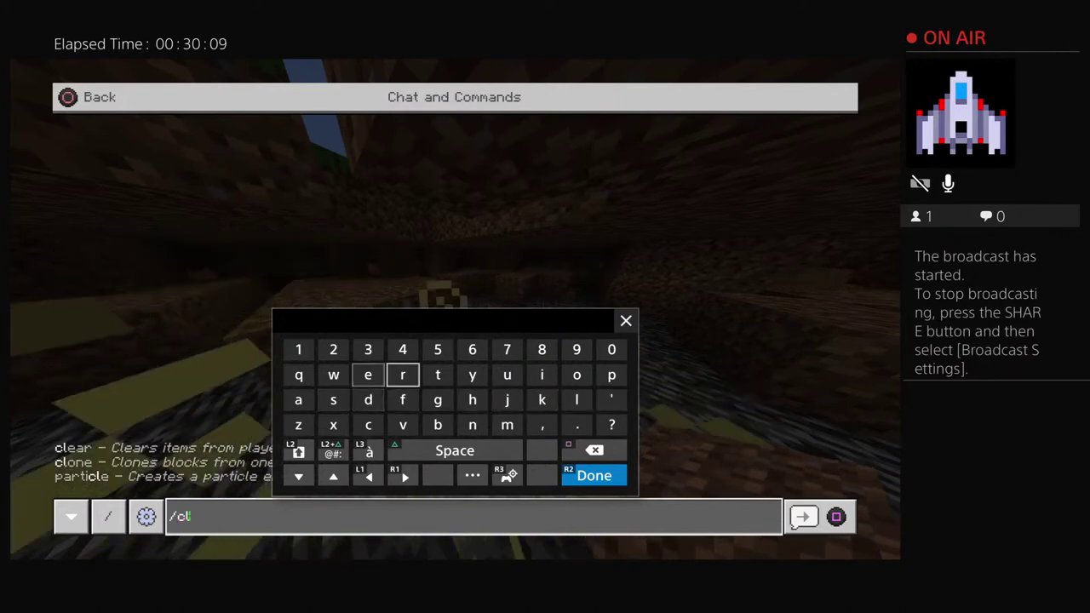
type("ear @a")
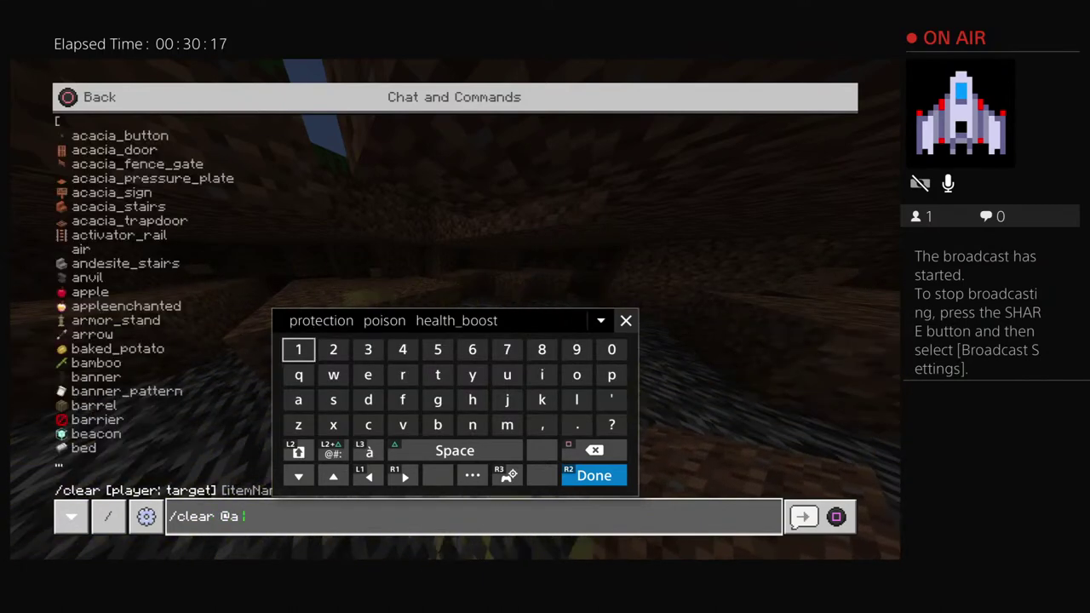
Run /clear @a to empty every player's inventory.
key("Return")
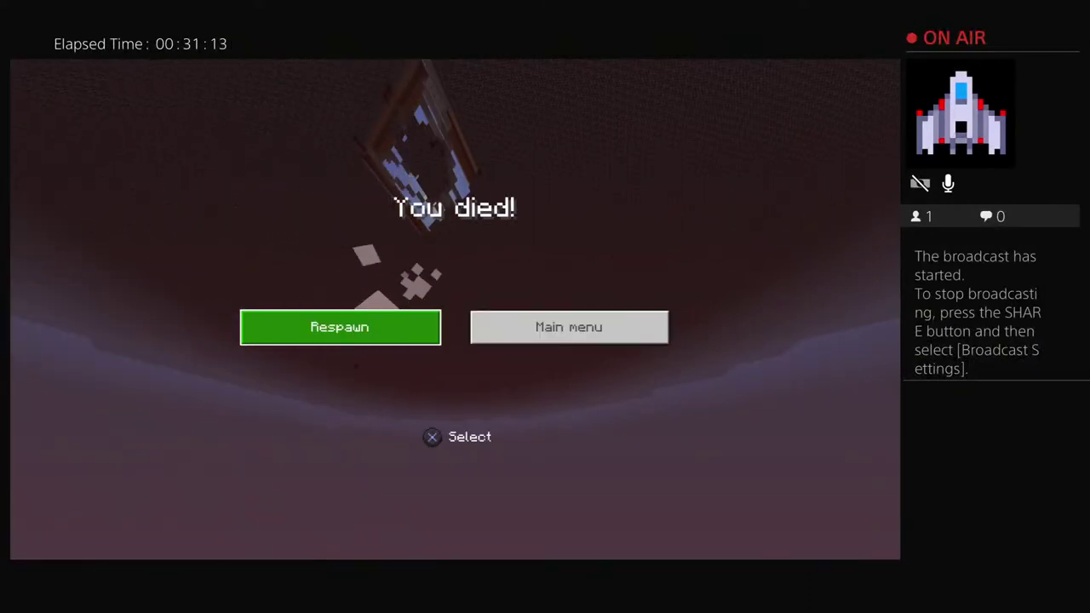
Respawn from the You died! screen after Wilfy_G4 fell out of the world.
key("Return")
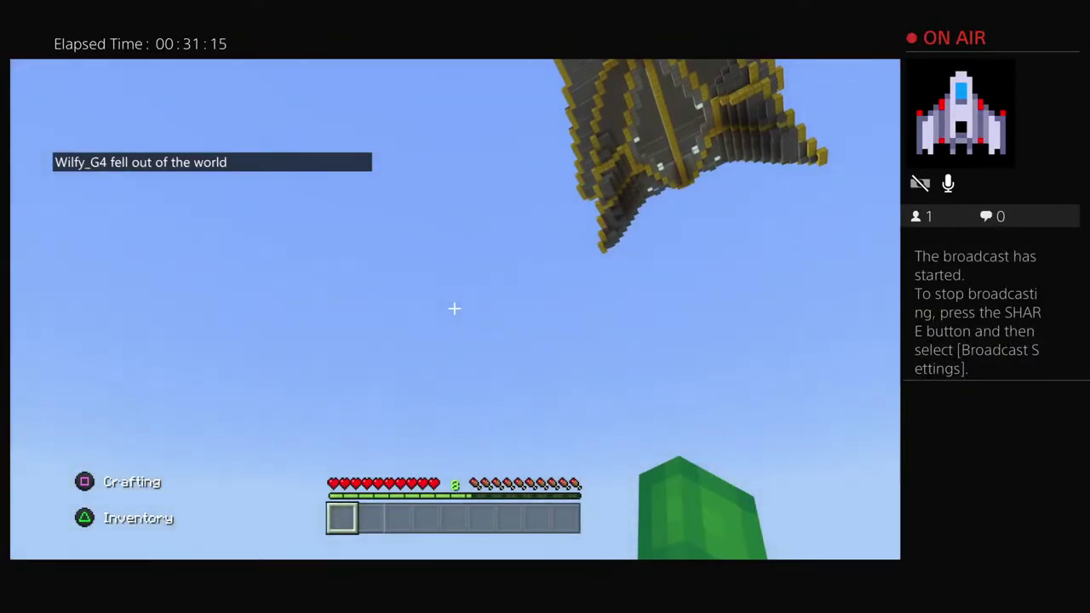